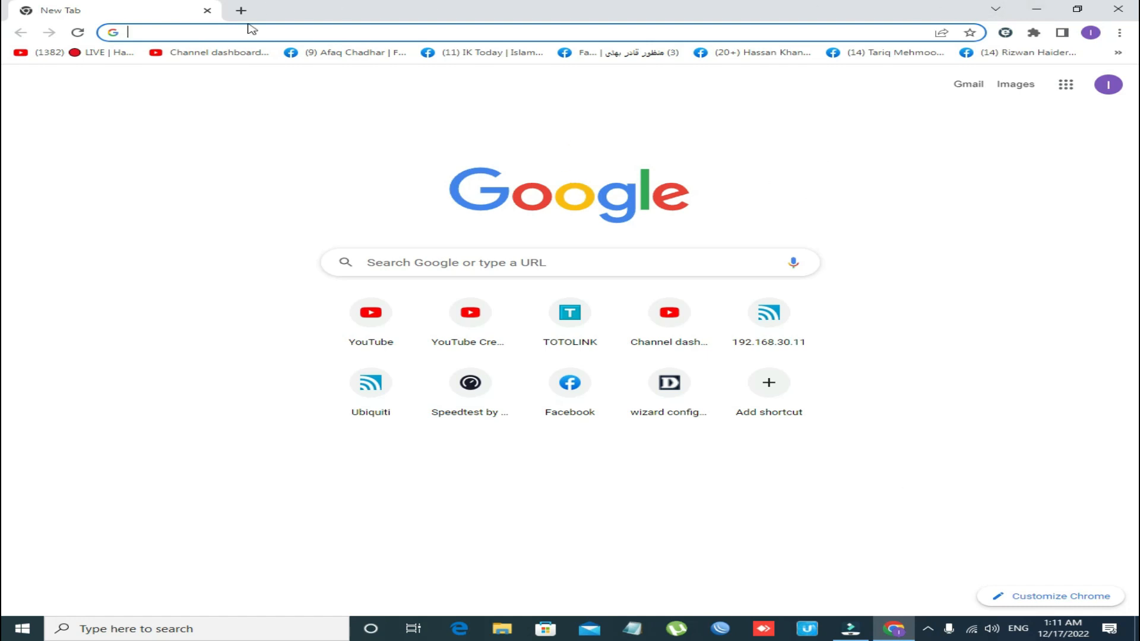
Step: Search Google for "totolink n 300rh" and show the image results
{"action": "type", "text": "toto"}
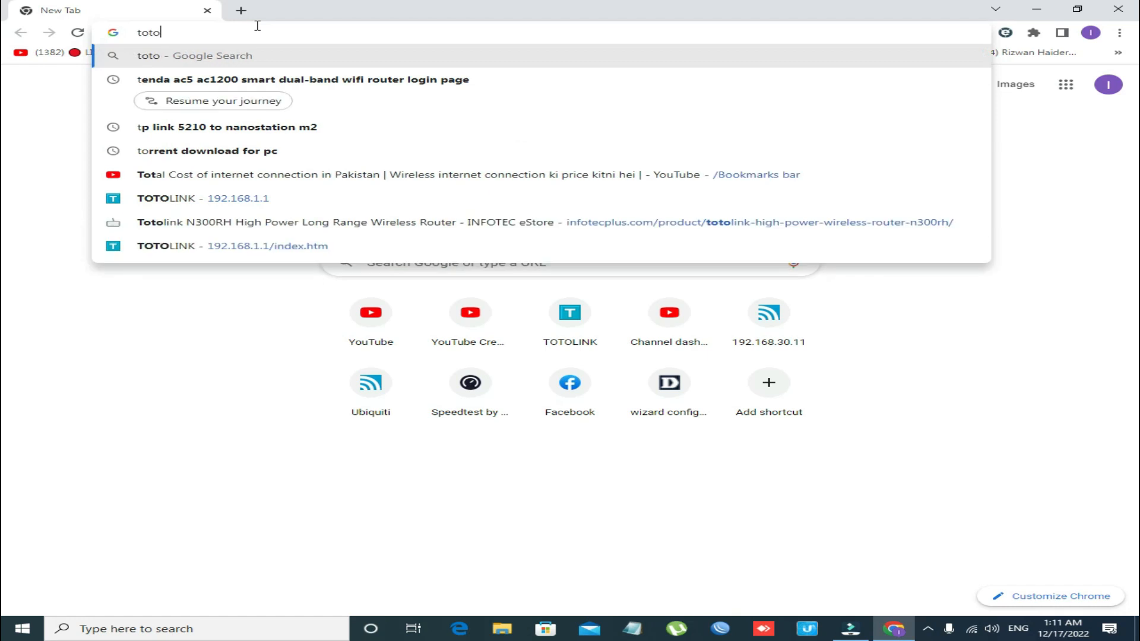
{"action": "type", "text": "link n 300rh"}
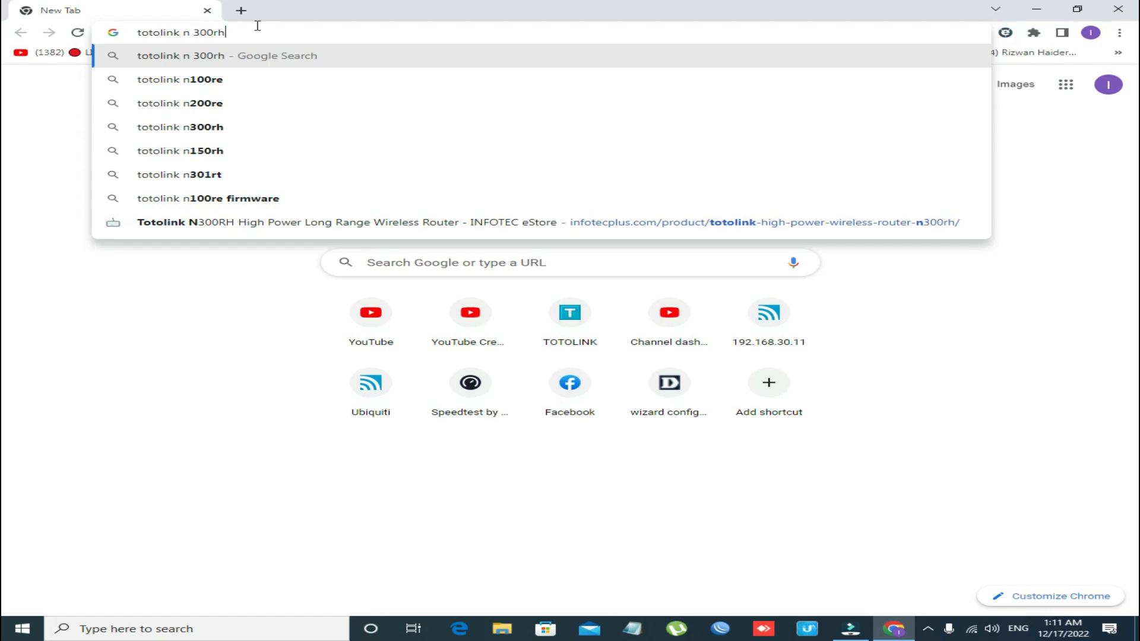
{"action": "key", "text": "Return"}
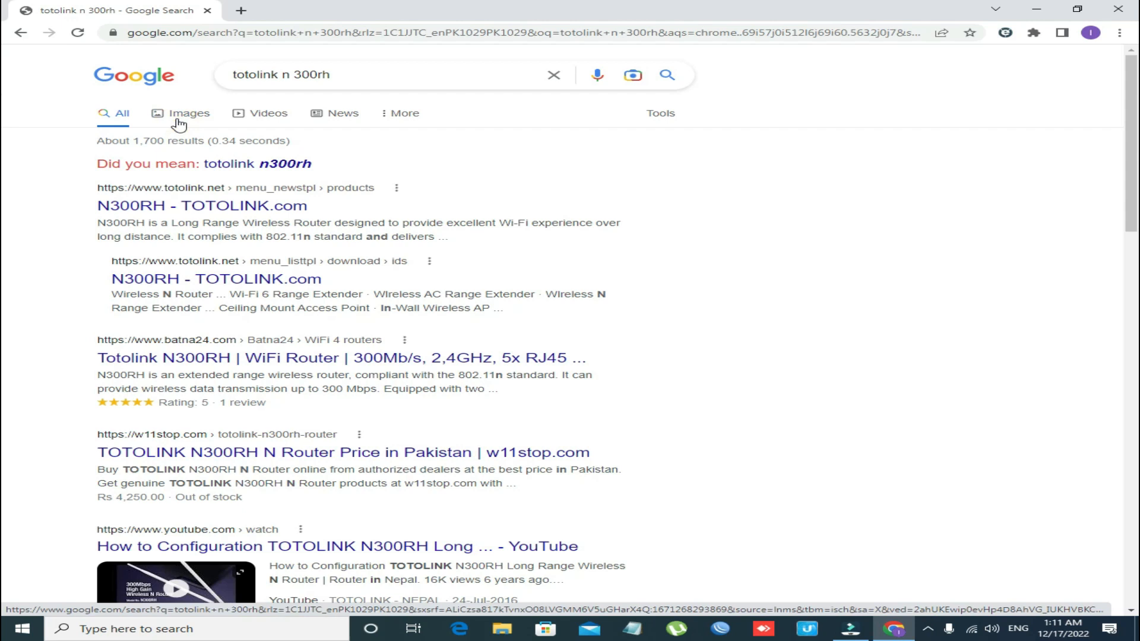
{"action": "left_click", "coordinate": [178, 122]}
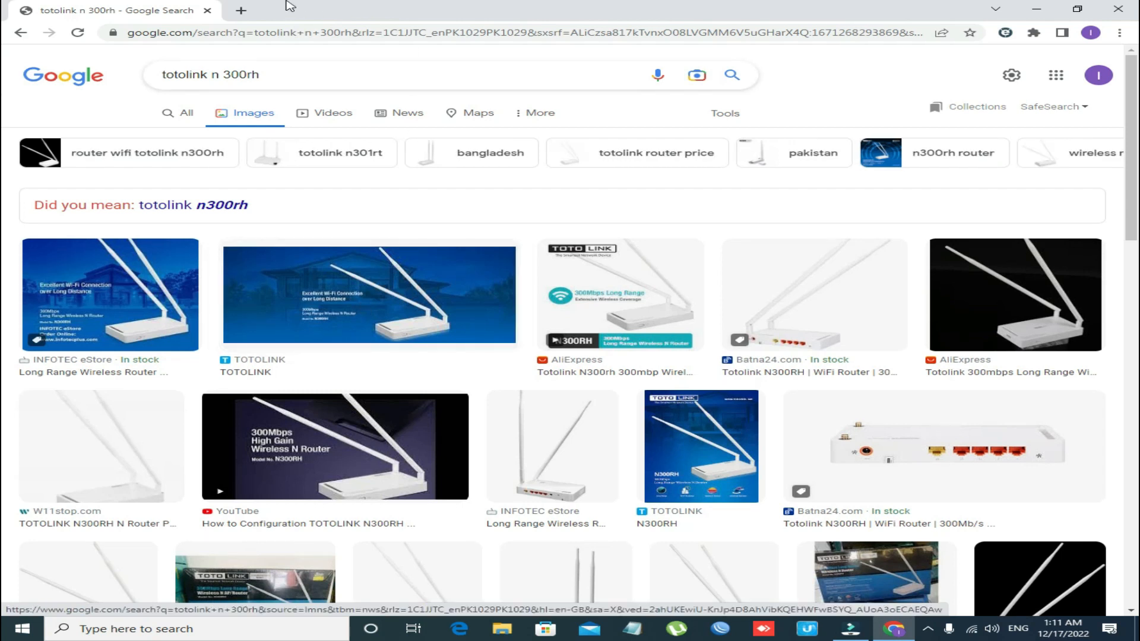
Step: Open the router's setup page at 192.168.1.1 in a new tab and close the search results tab
{"action": "left_click", "coordinate": [239, 9]}
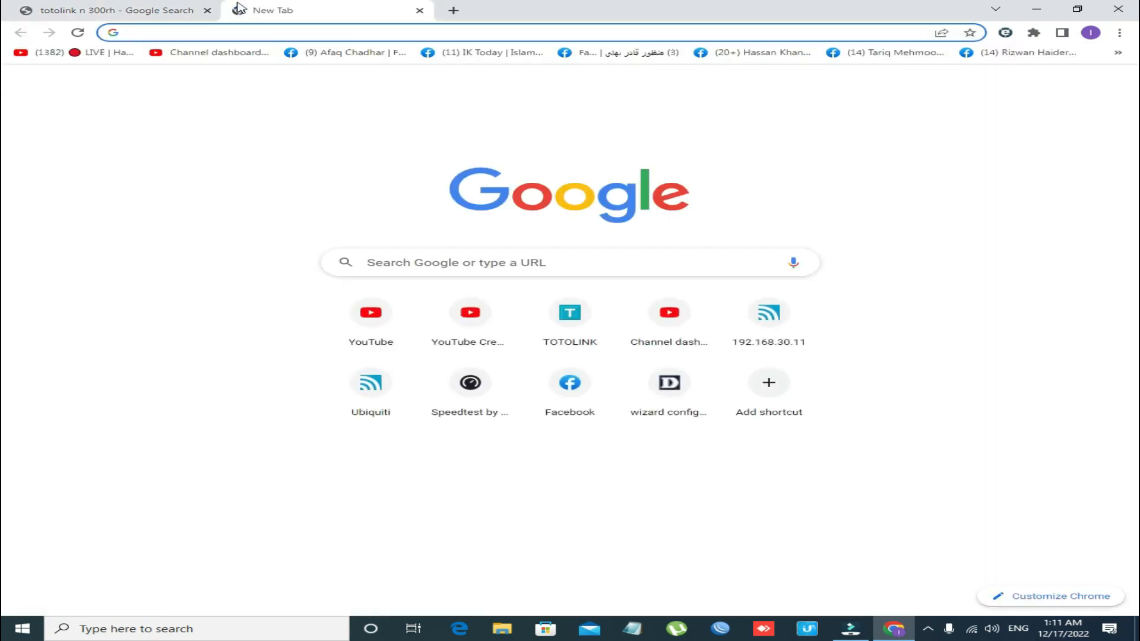
{"action": "type", "text": "19"}
{"action": "key", "text": "Return"}
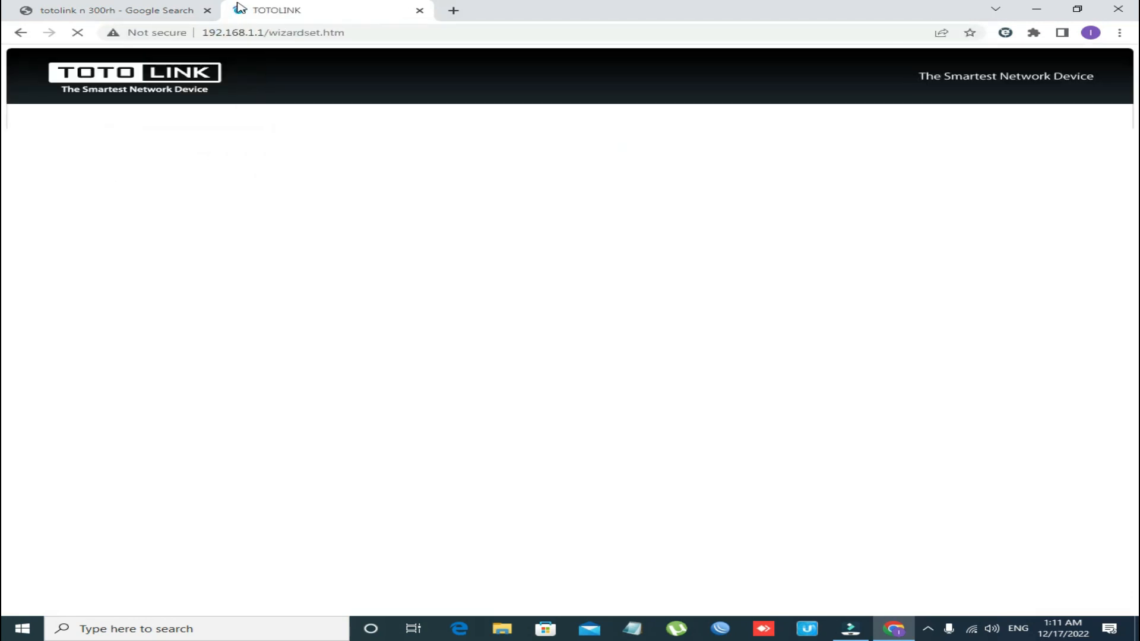
{"action": "left_click", "coordinate": [207, 11]}
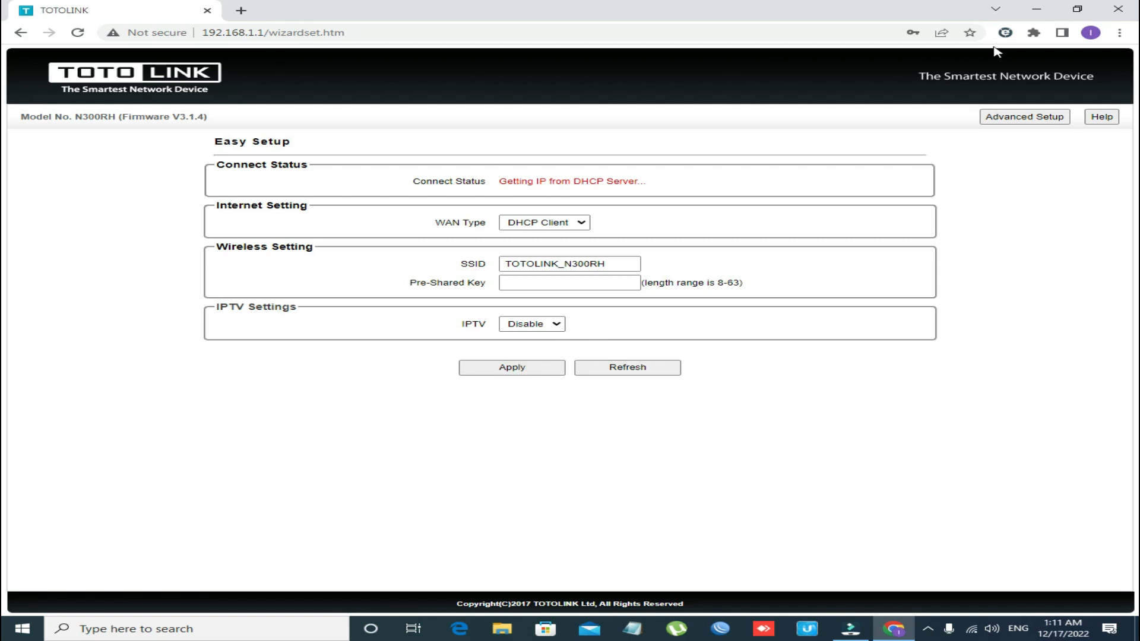
Step: Open the router's advanced setup and review the WAN, Wi-Fi, LAN and system details on the Status page
{"action": "left_click", "coordinate": [1025, 119]}
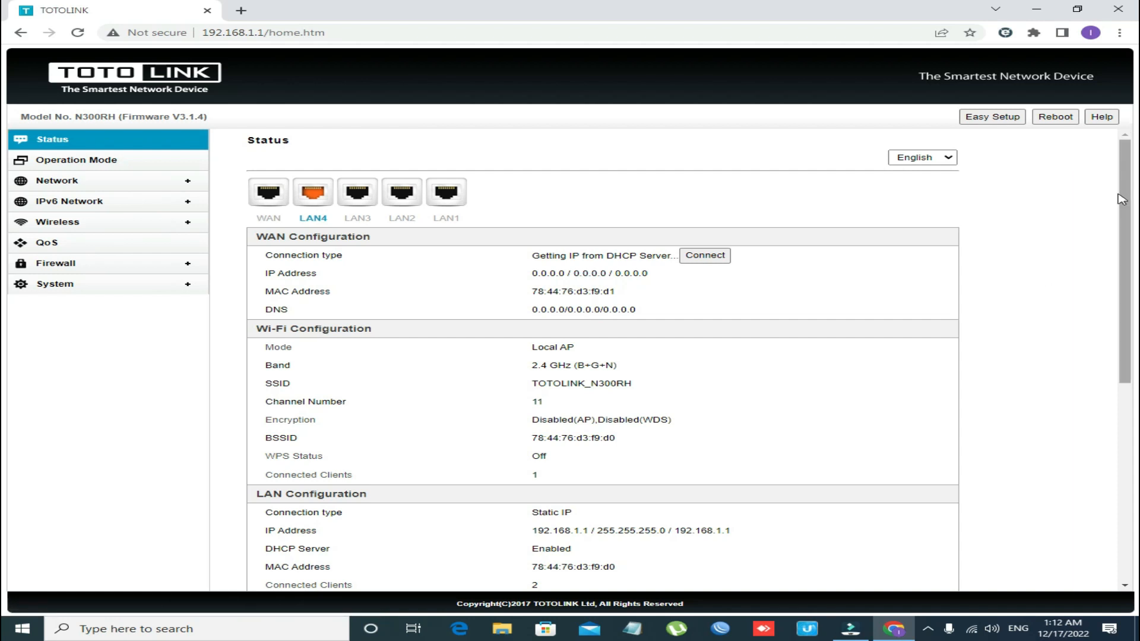
{"action": "scroll", "coordinate": [1121, 199], "scroll_direction": "down", "scroll_amount": 6}
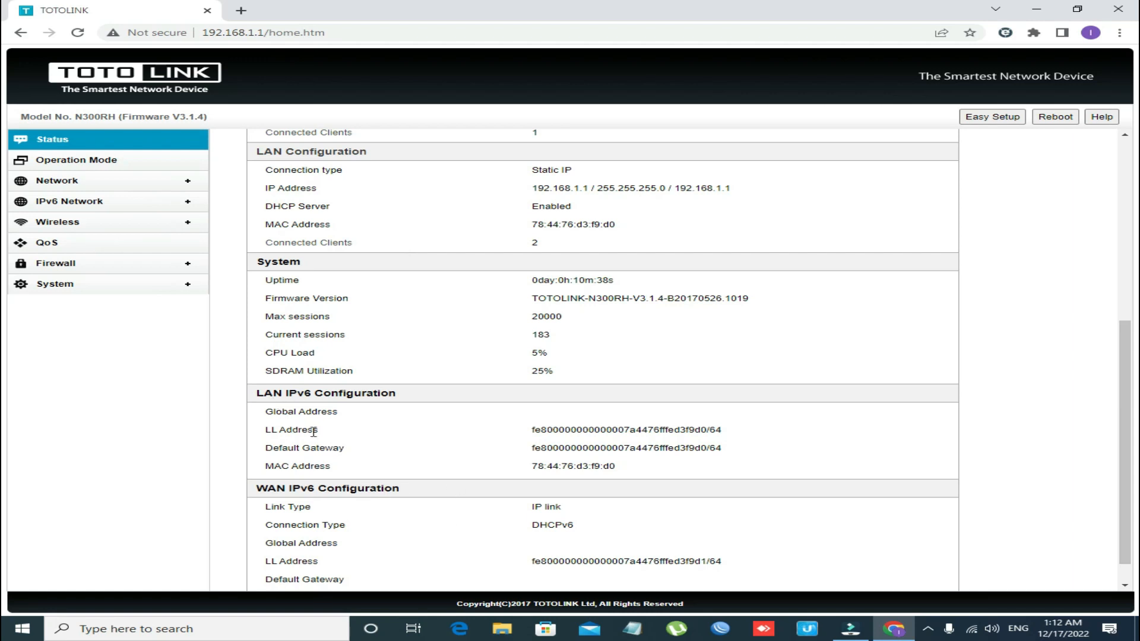
{"action": "left_click", "coordinate": [1125, 249]}
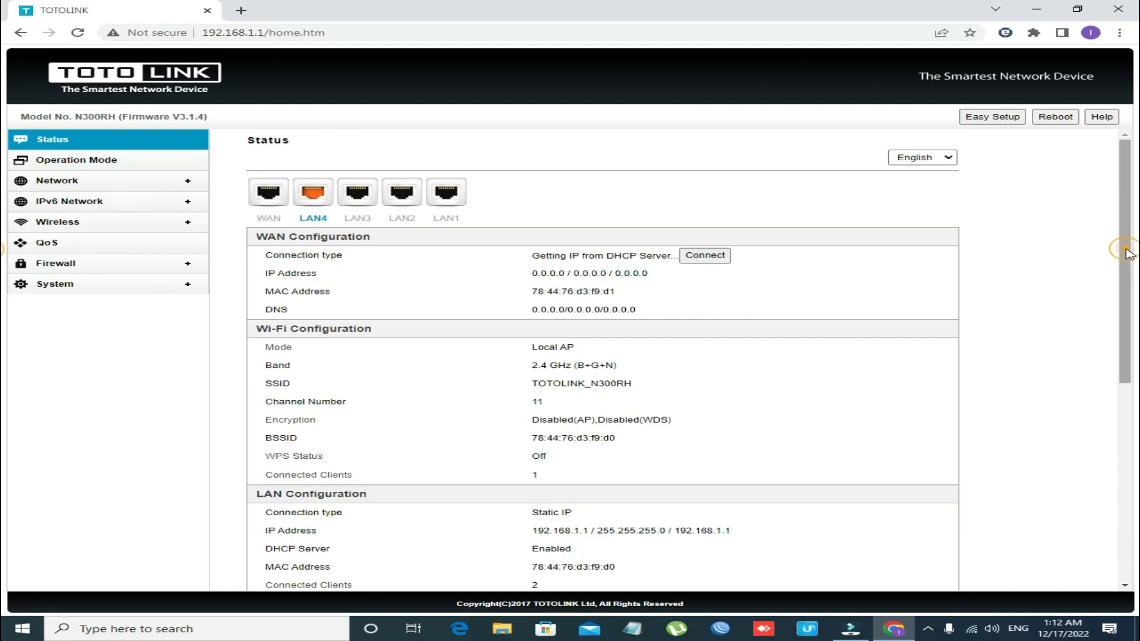
Step: Proceed with Router Mode as the operation mode and set the WAN type to PPPoE
{"action": "left_click", "coordinate": [71, 160]}
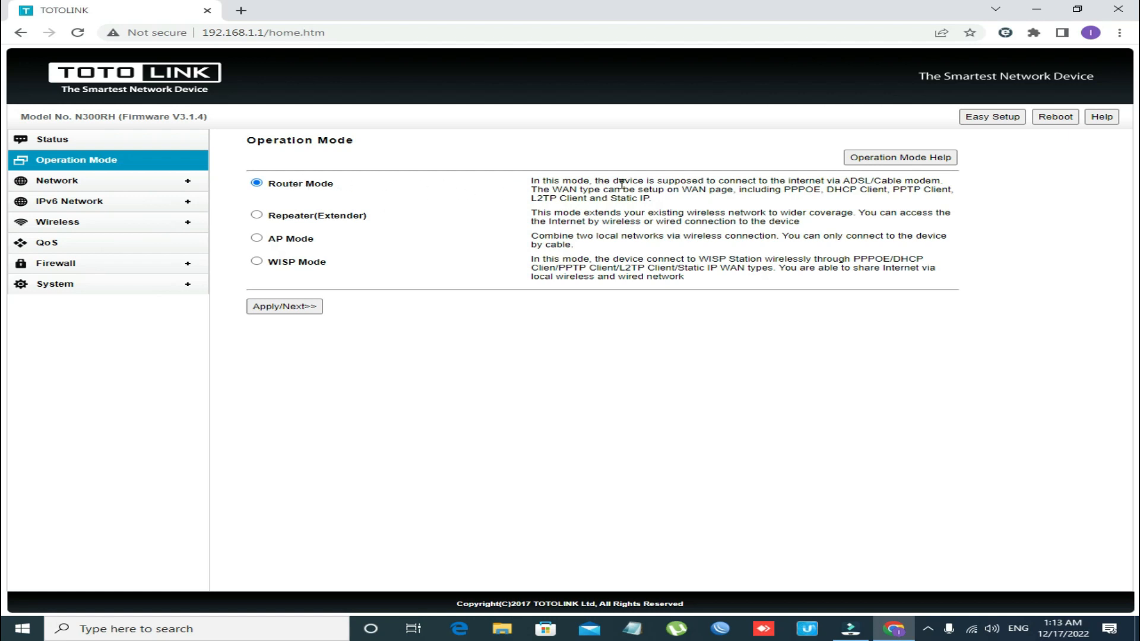
{"action": "left_click", "coordinate": [313, 308]}
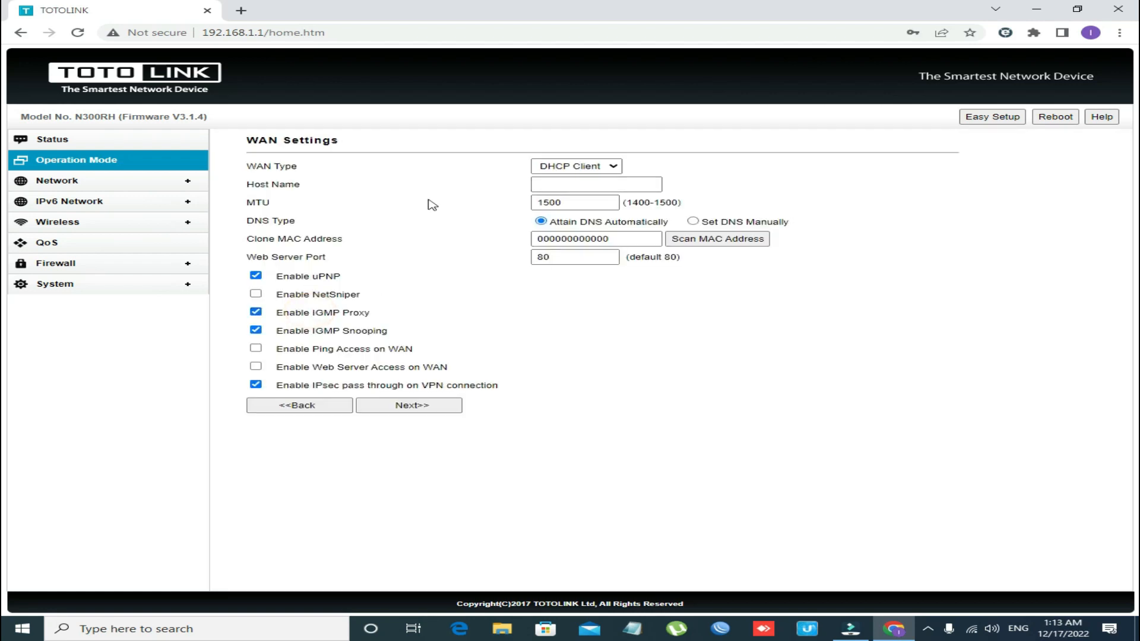
{"action": "left_click", "coordinate": [601, 166]}
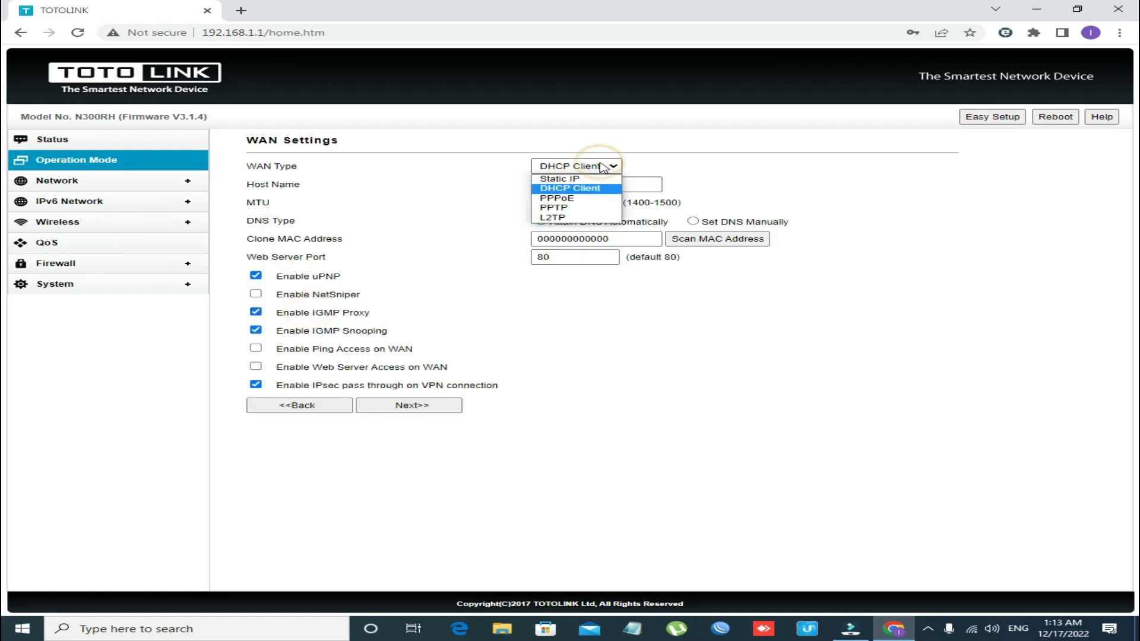
{"action": "left_click", "coordinate": [574, 197]}
Step: Fill in the saved PPPoE user name and try to proceed with the password left blank
{"action": "left_click", "coordinate": [567, 185]}
{"action": "key", "text": "Down"}
{"action": "left_click", "coordinate": [563, 208]}
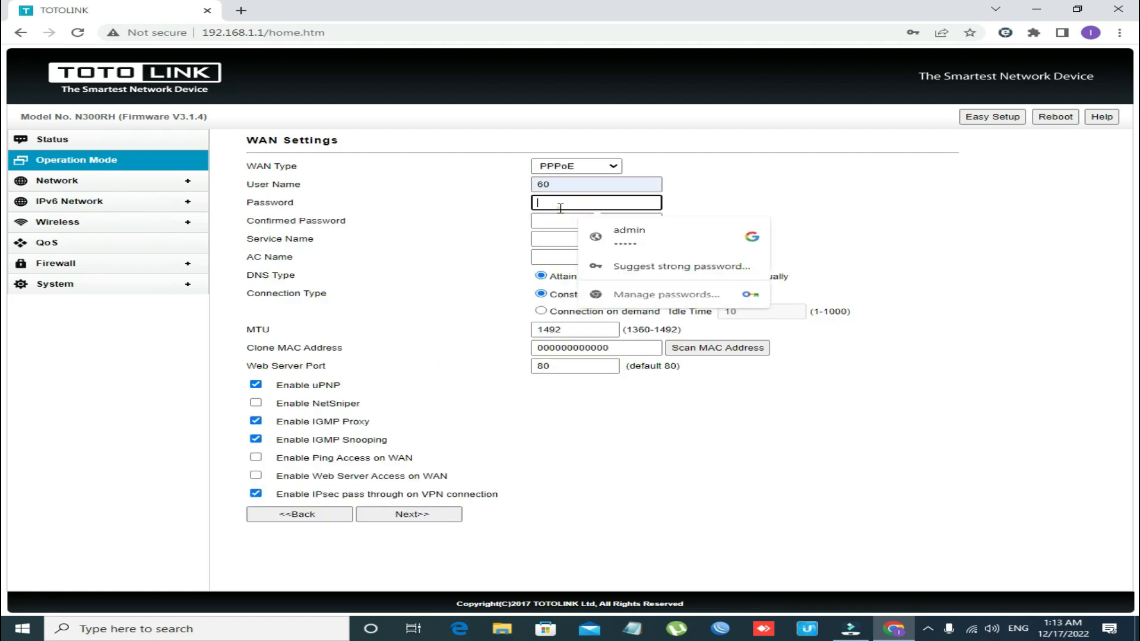
{"action": "left_click", "coordinate": [484, 219]}
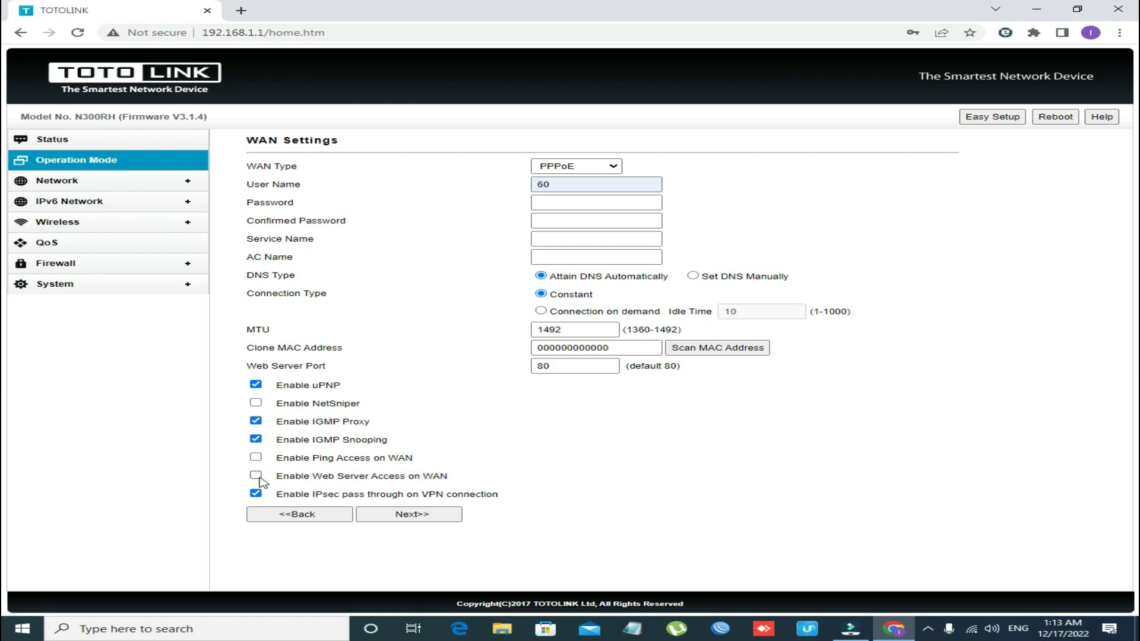
{"action": "left_click", "coordinate": [408, 514]}
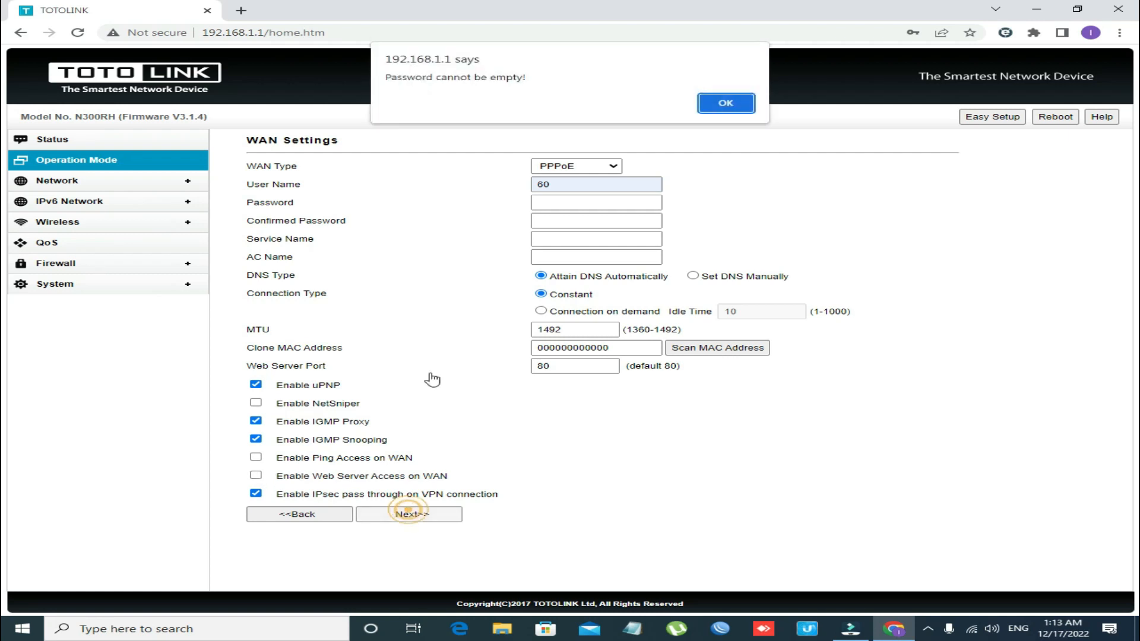
{"action": "left_click", "coordinate": [713, 106]}
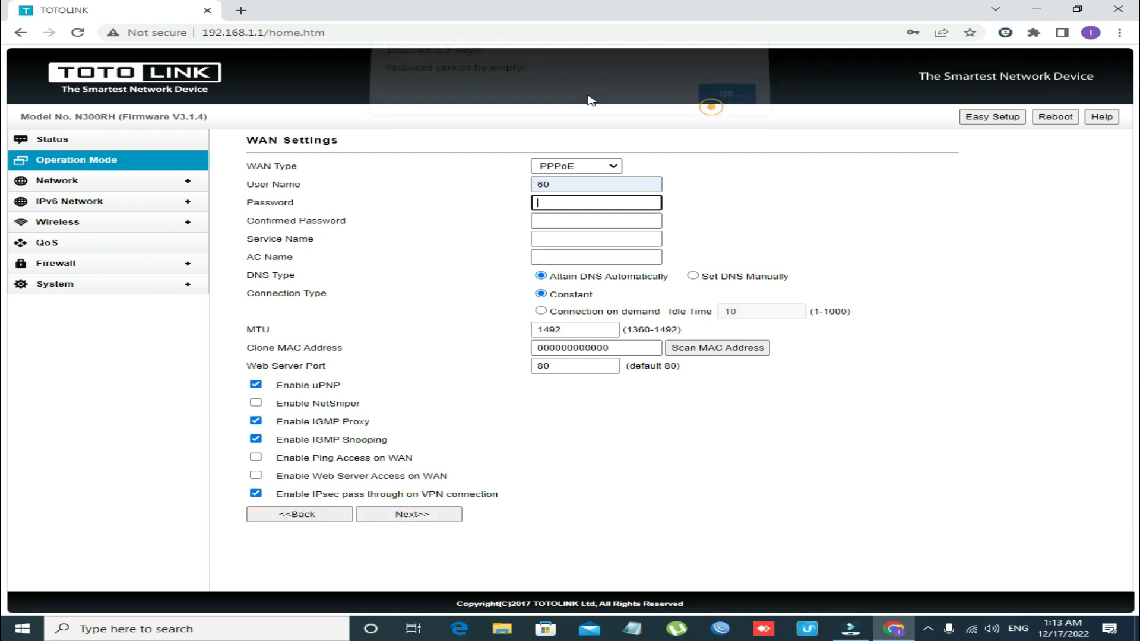
Step: Choose Repeater(Extender) as the operation mode and scan for nearby wireless networks
{"action": "left_click", "coordinate": [76, 162]}
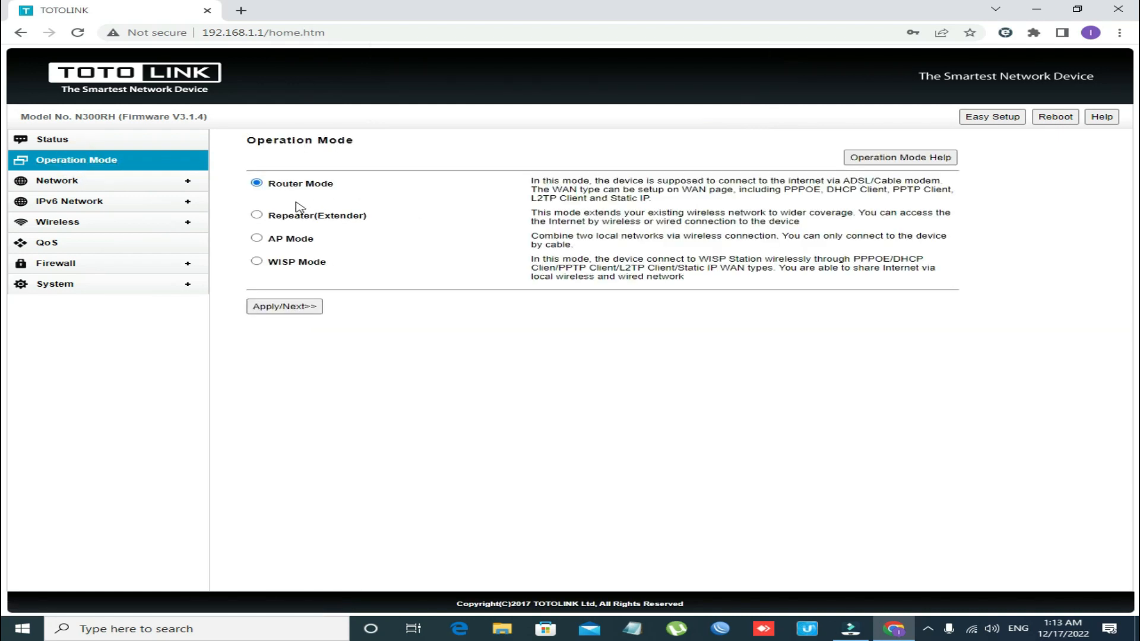
{"action": "left_click", "coordinate": [256, 215]}
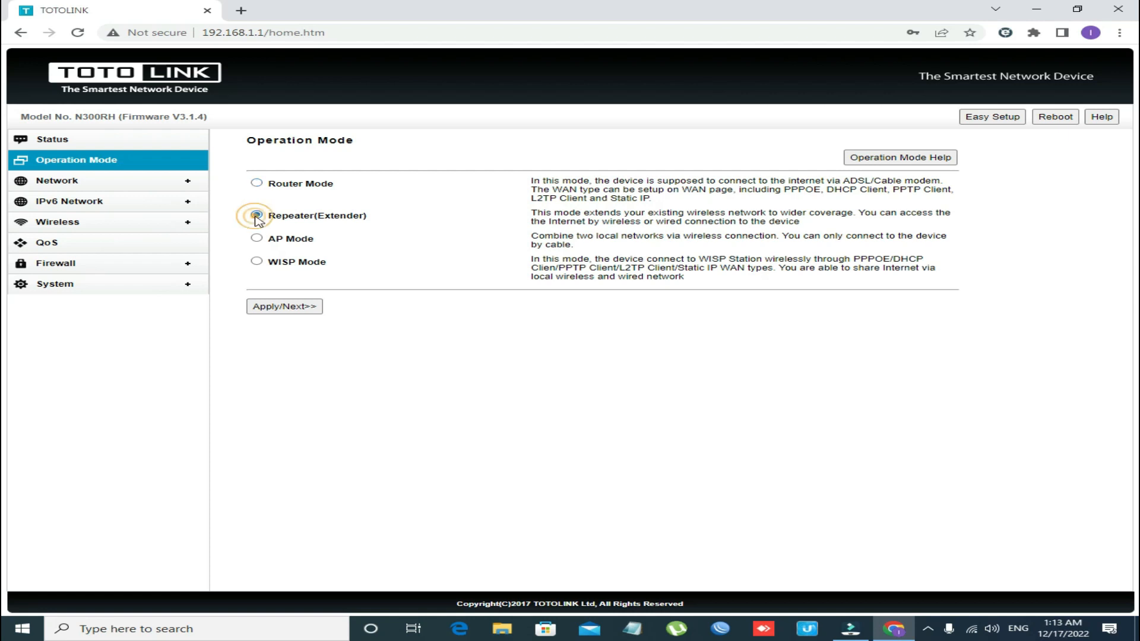
{"action": "left_click", "coordinate": [297, 307]}
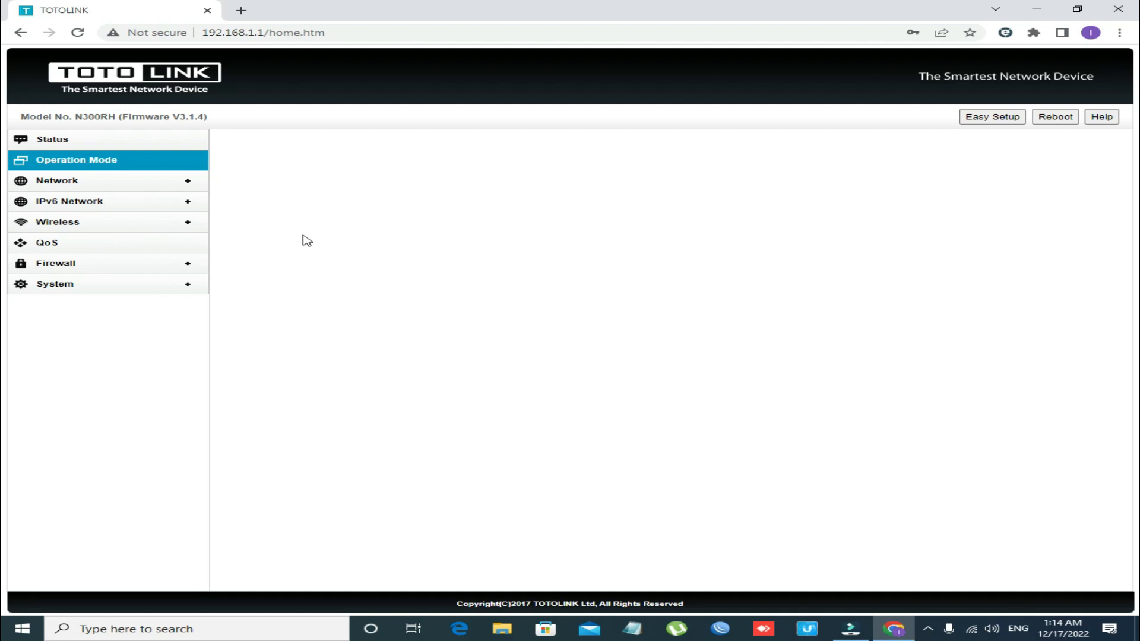
{"action": "left_click", "coordinate": [93, 163]}
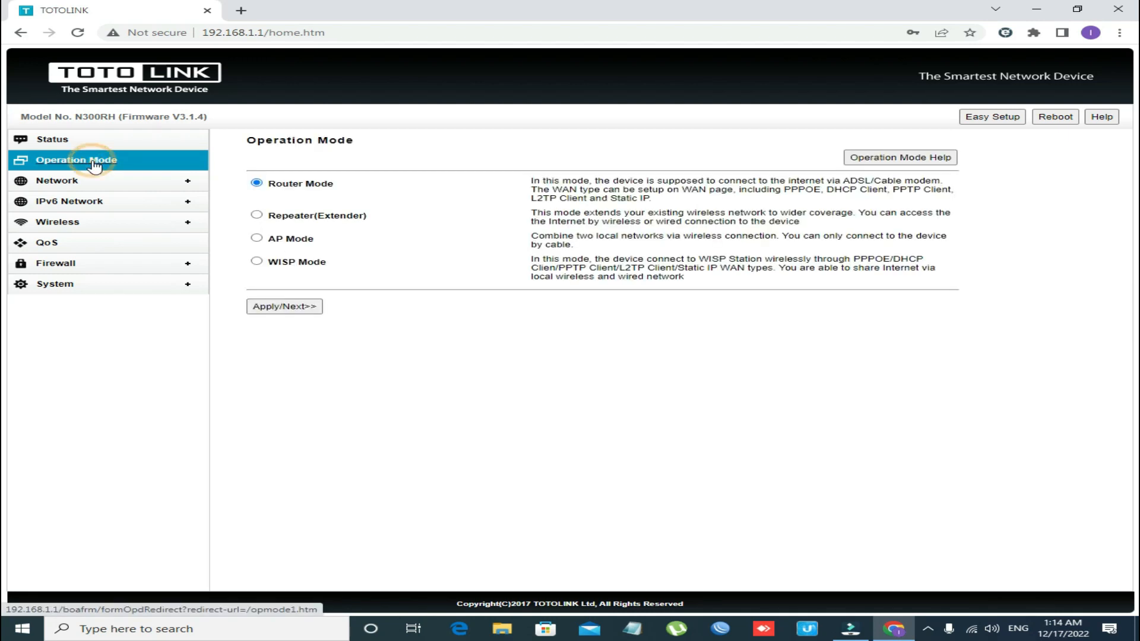
{"action": "left_click", "coordinate": [257, 216]}
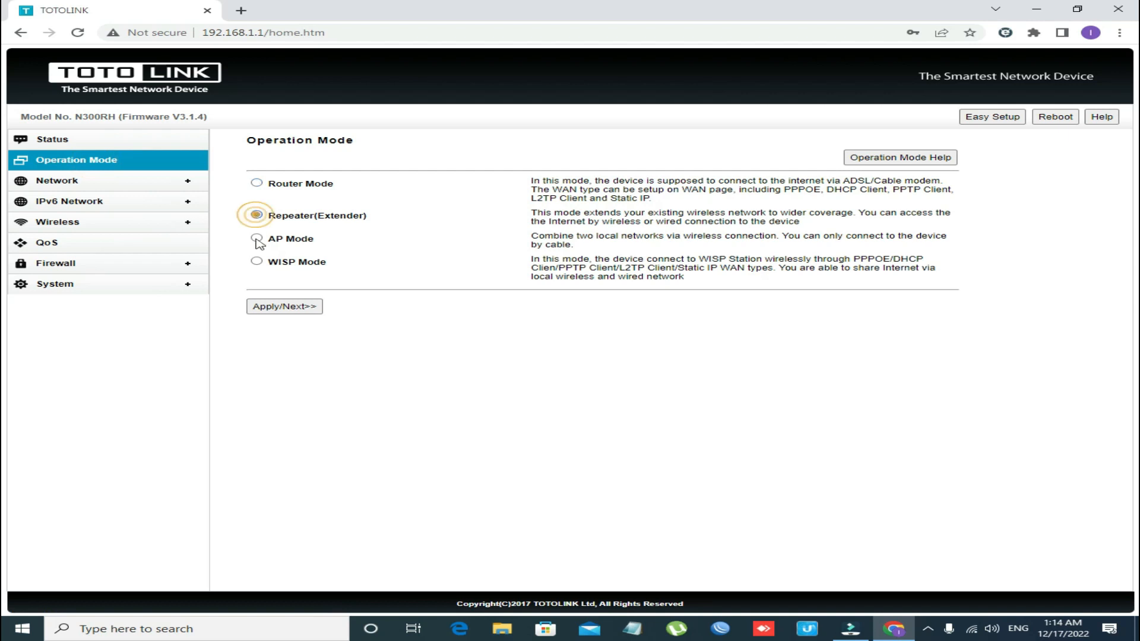
{"action": "left_click", "coordinate": [279, 306]}
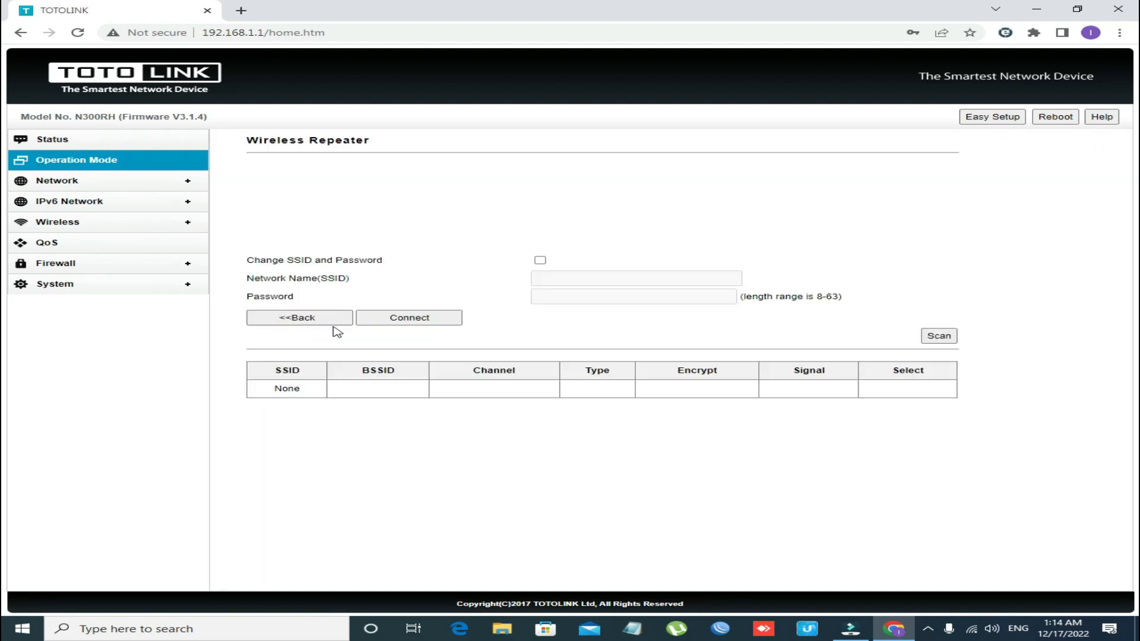
{"action": "left_click", "coordinate": [936, 338]}
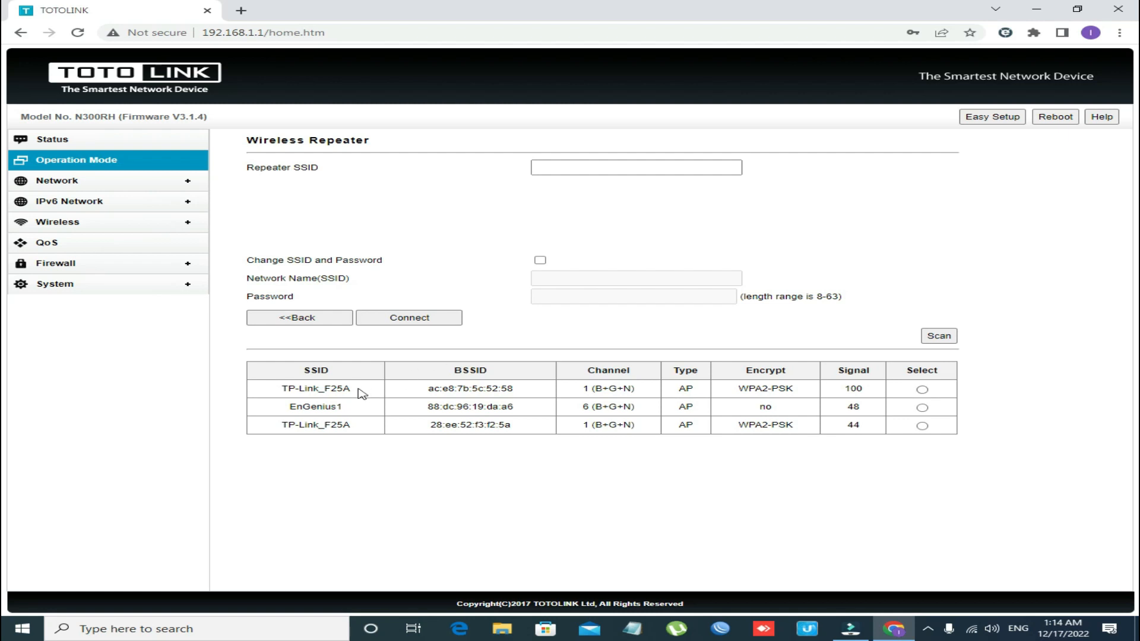
Step: Examine the scanned networks, comparing the SSIDs and signal strengths of the two TP-Link_F25A entries
{"action": "left_click_drag", "start_coordinate": [355, 388], "coordinate": [260, 401]}
{"action": "left_click", "coordinate": [265, 392]}
{"action": "triple_click", "coordinate": [265, 392]}
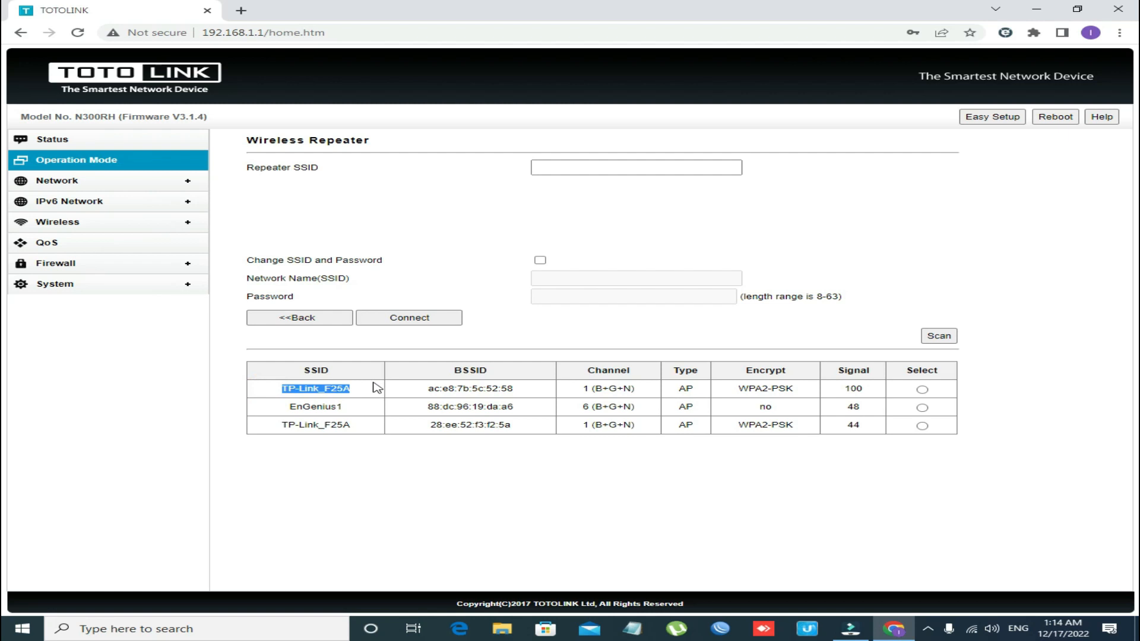
{"action": "left_click_drag", "start_coordinate": [355, 425], "coordinate": [273, 435]}
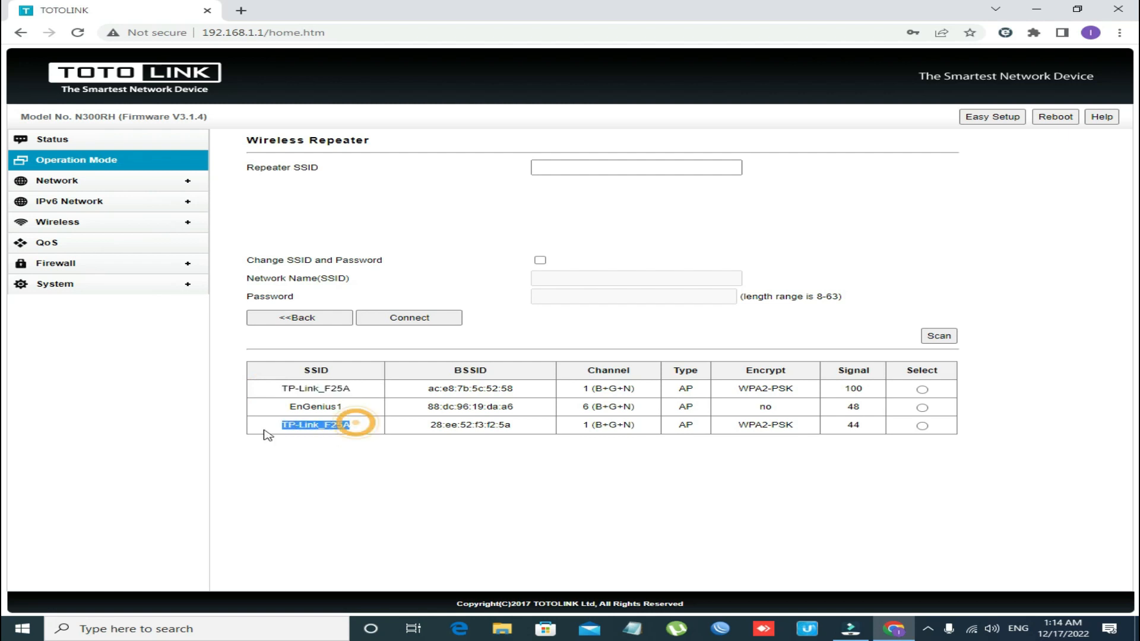
{"action": "left_click_drag", "start_coordinate": [278, 393], "coordinate": [350, 389]}
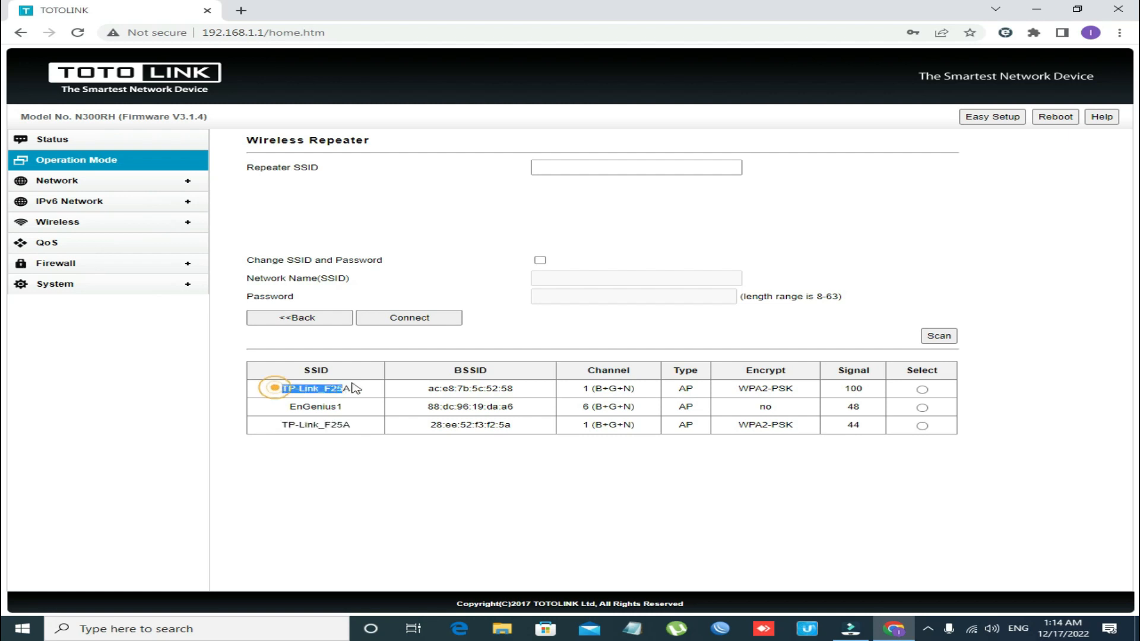
{"action": "left_click_drag", "start_coordinate": [859, 427], "coordinate": [839, 428]}
{"action": "left_click", "coordinate": [353, 388]}
{"action": "left_click_drag", "start_coordinate": [354, 390], "coordinate": [273, 390]}
{"action": "left_click", "coordinate": [335, 387]}
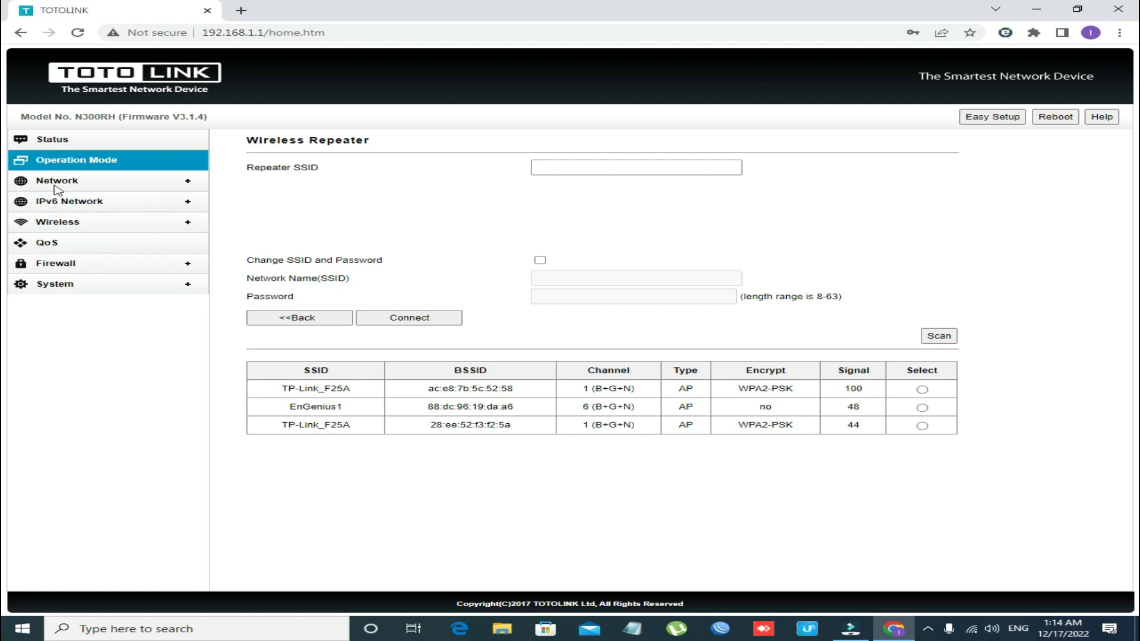
Step: Choose AP Mode as the operation mode and proceed to its basic wireless settings
{"action": "left_click", "coordinate": [83, 163]}
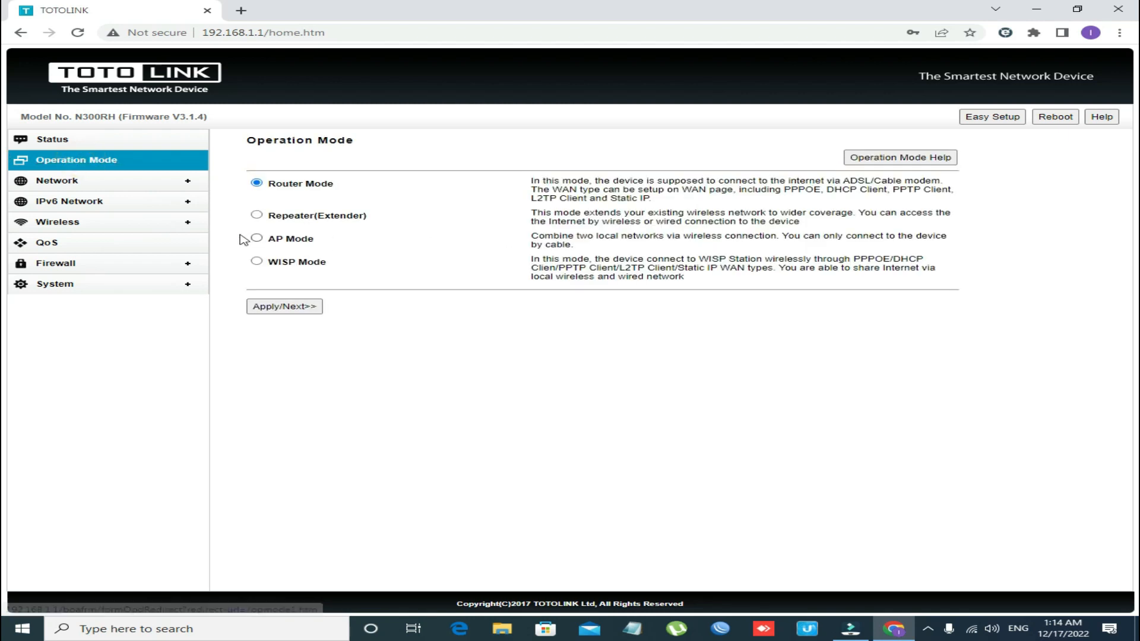
{"action": "left_click", "coordinate": [259, 239]}
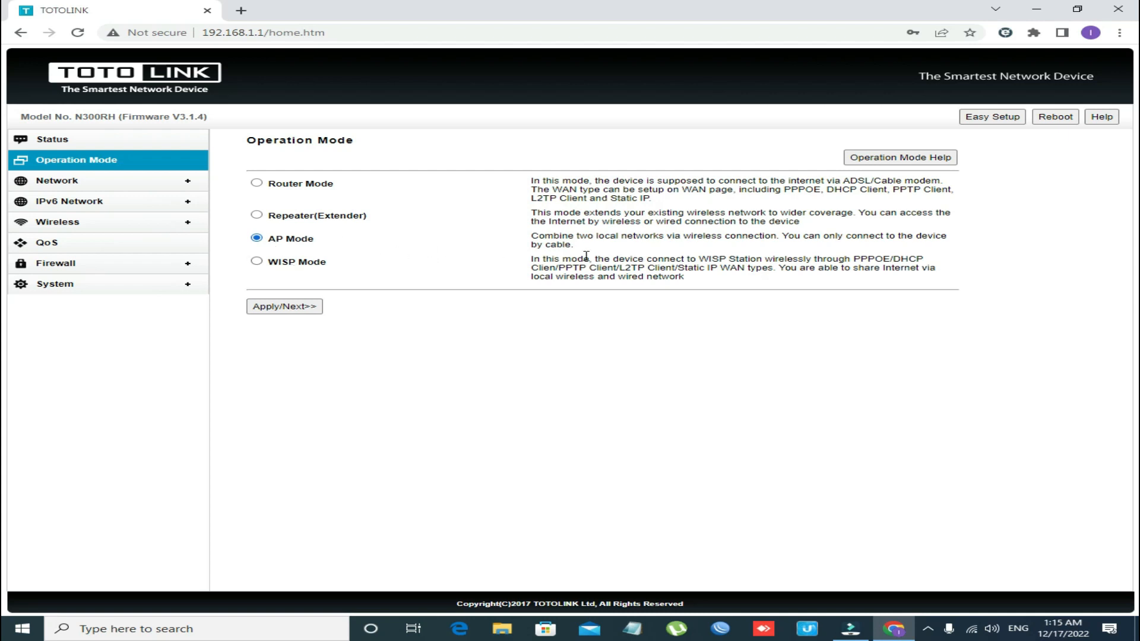
{"action": "left_click", "coordinate": [306, 307]}
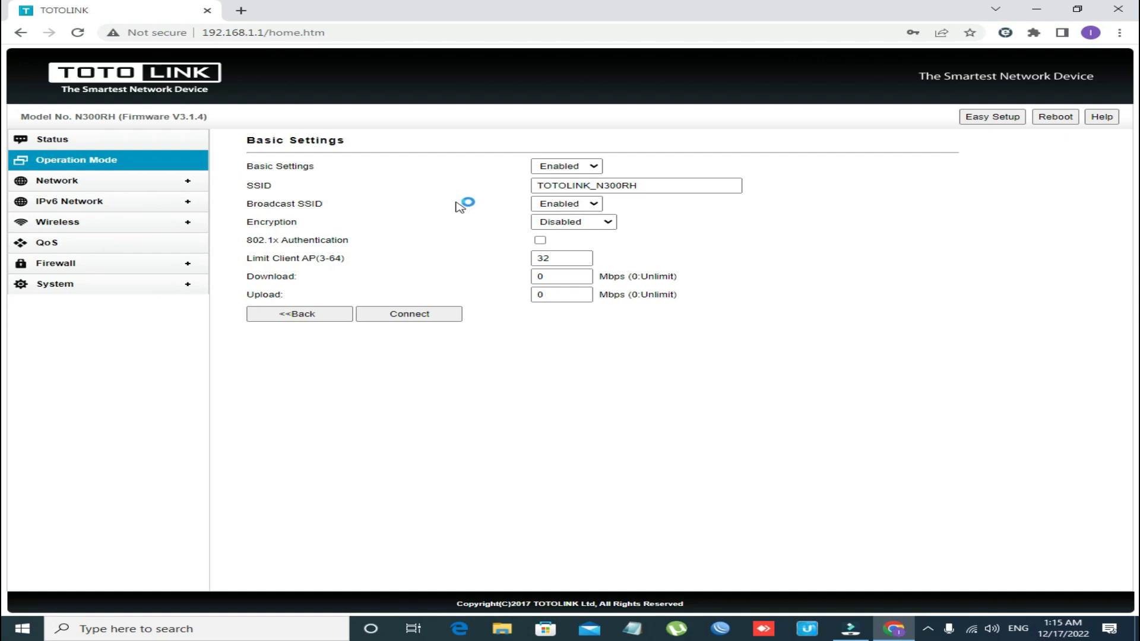
Step: Set the access point's encryption to WPA2 and place the cursor in the pre-shared key field
{"action": "double_click", "coordinate": [661, 180]}
{"action": "left_click", "coordinate": [584, 207]}
{"action": "left_click", "coordinate": [584, 207]}
{"action": "left_click", "coordinate": [583, 223]}
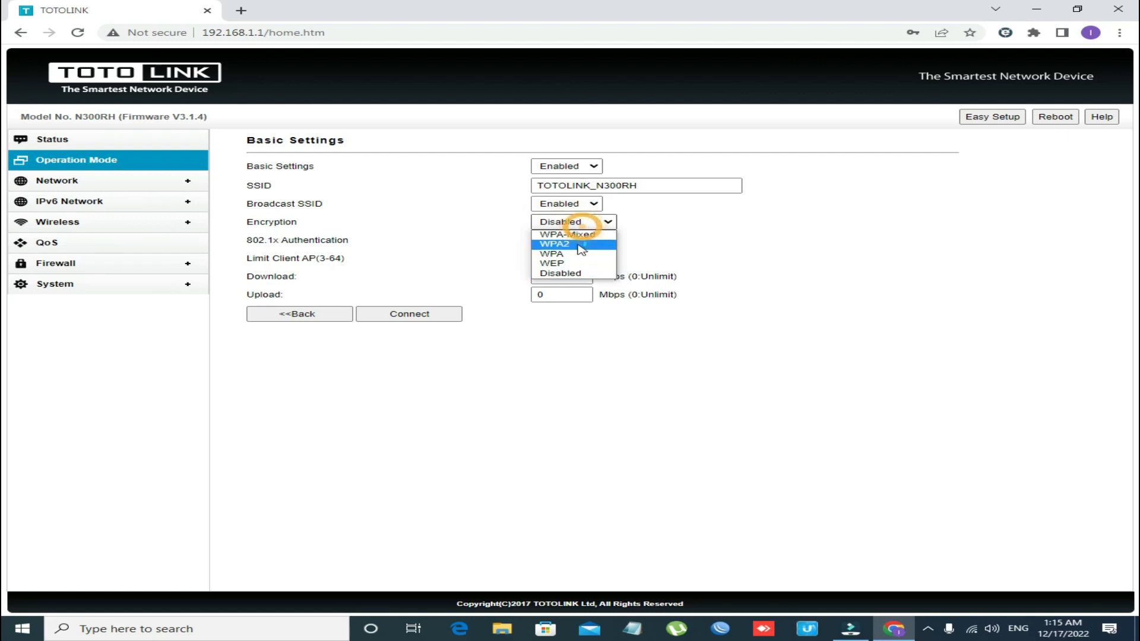
{"action": "left_click", "coordinate": [581, 245]}
{"action": "left_click", "coordinate": [575, 356]}
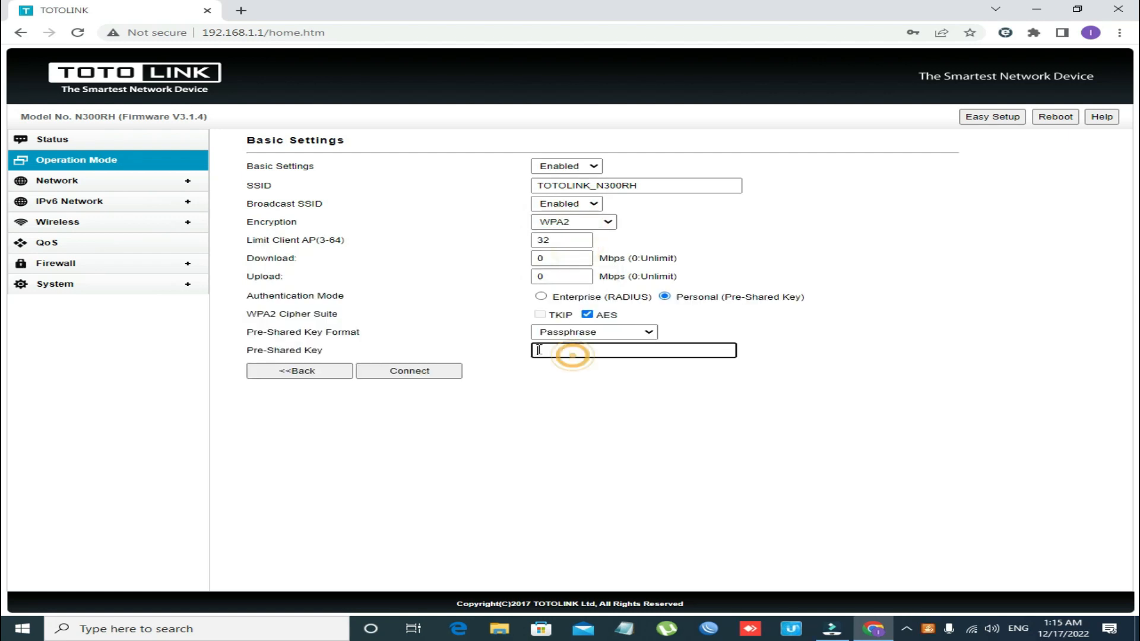
Step: Choose WISP Mode as the operation mode, proceed to its WAN settings and set the WAN type to PPPoE
{"action": "left_click", "coordinate": [57, 166]}
{"action": "left_click", "coordinate": [258, 262]}
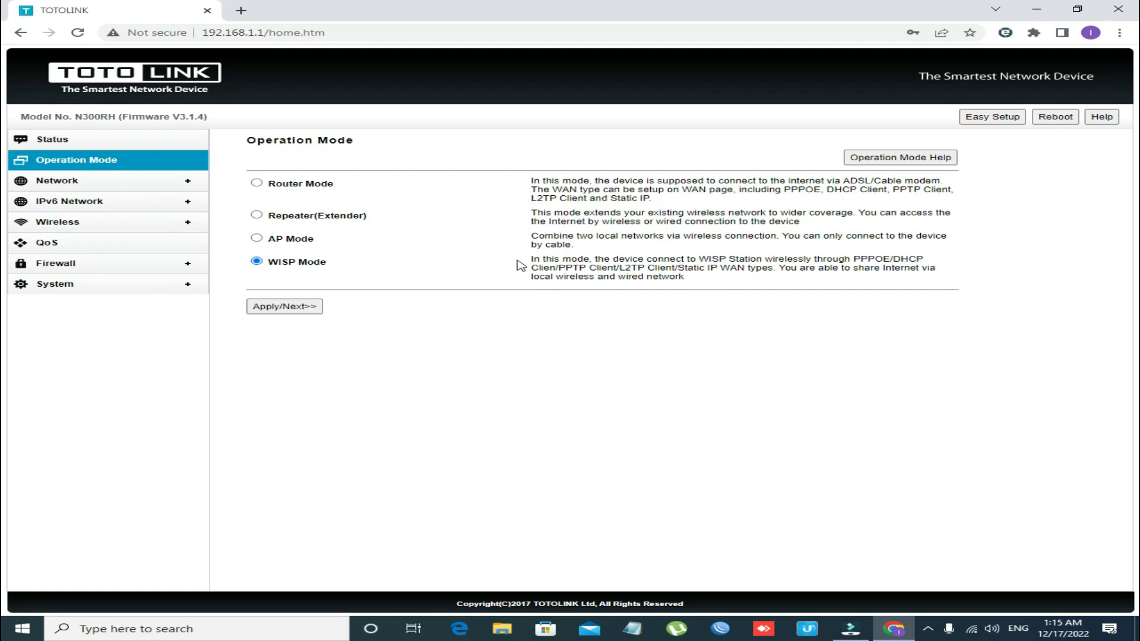
{"action": "left_click", "coordinate": [304, 307]}
{"action": "left_click", "coordinate": [587, 166]}
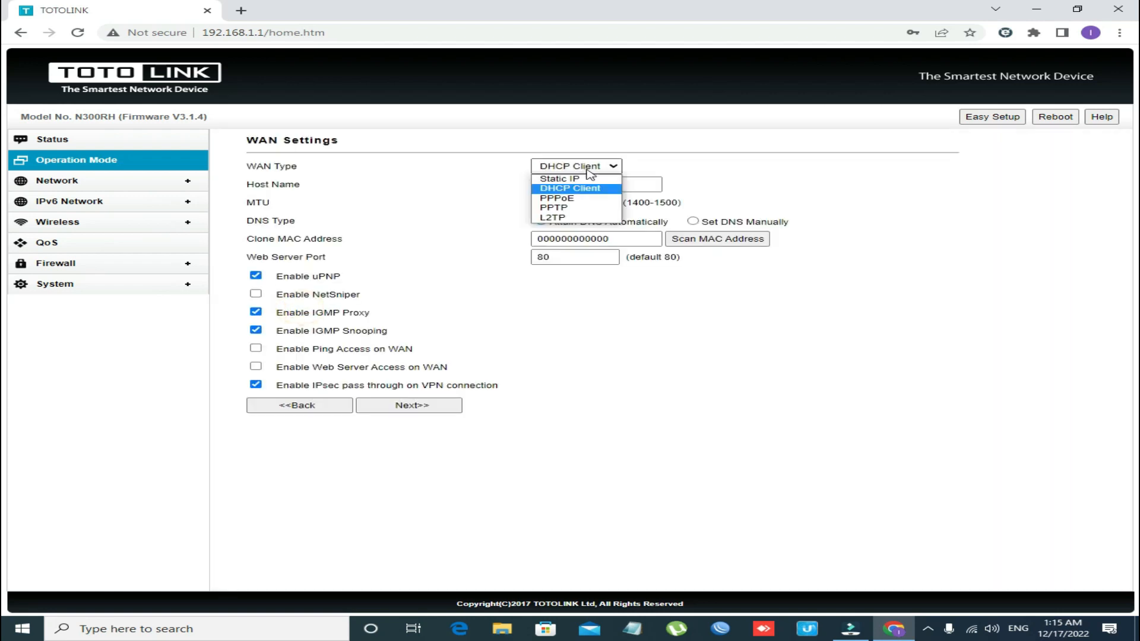
{"action": "left_click", "coordinate": [587, 198]}
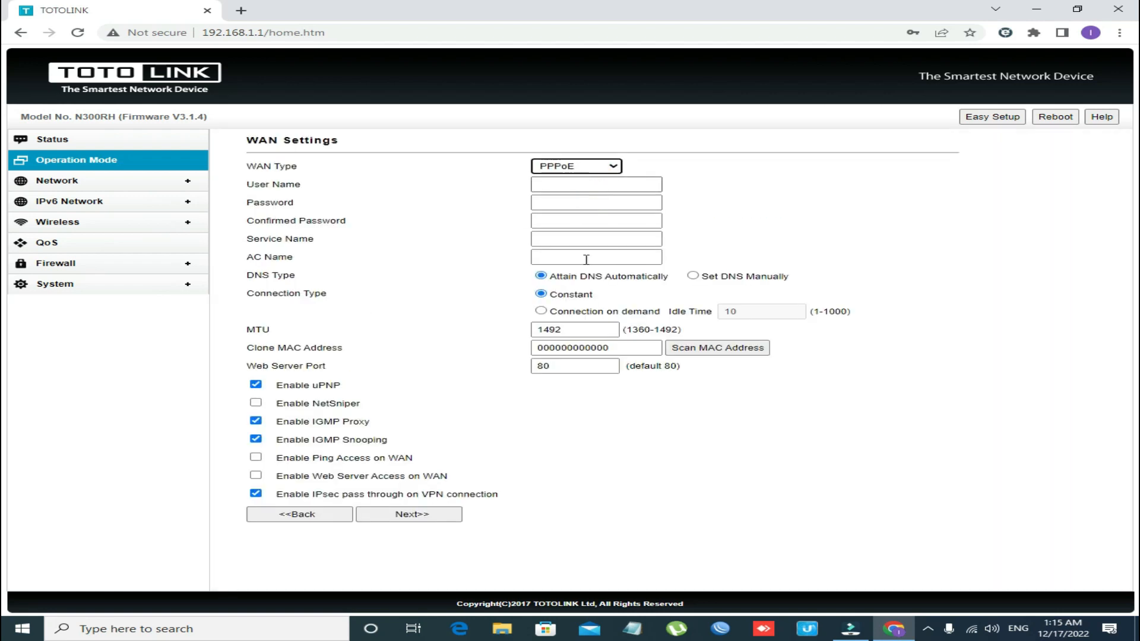
Step: Enter the PPPoE user name and password, and repeat the password in the confirmation field
{"action": "left_click", "coordinate": [604, 190]}
{"action": "left_click", "coordinate": [611, 214]}
{"action": "left_click", "coordinate": [596, 206]}
{"action": "left_click", "coordinate": [564, 219]}
{"action": "left_click", "coordinate": [563, 207]}
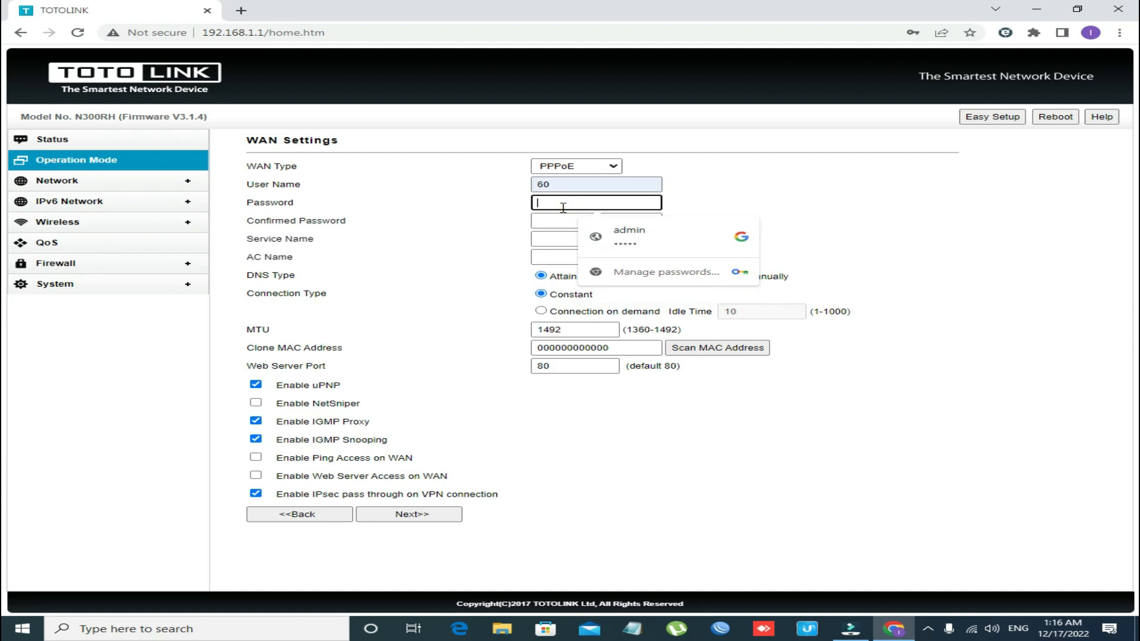
{"action": "type", "text": "••"}
{"action": "left_click", "coordinate": [562, 217]}
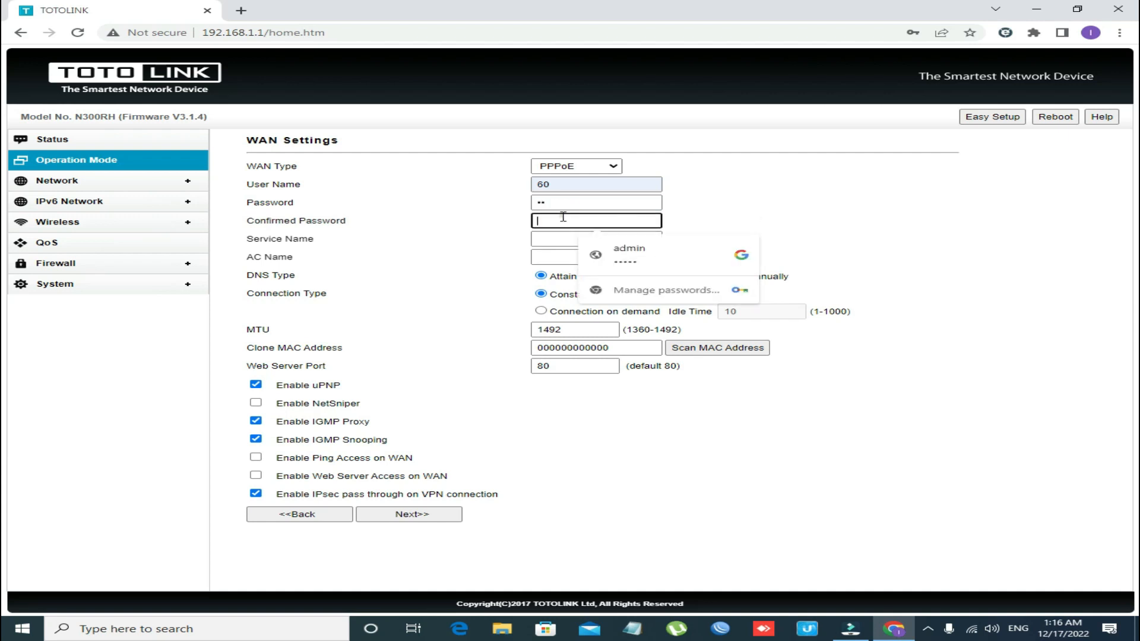
{"action": "type", "text": "••"}
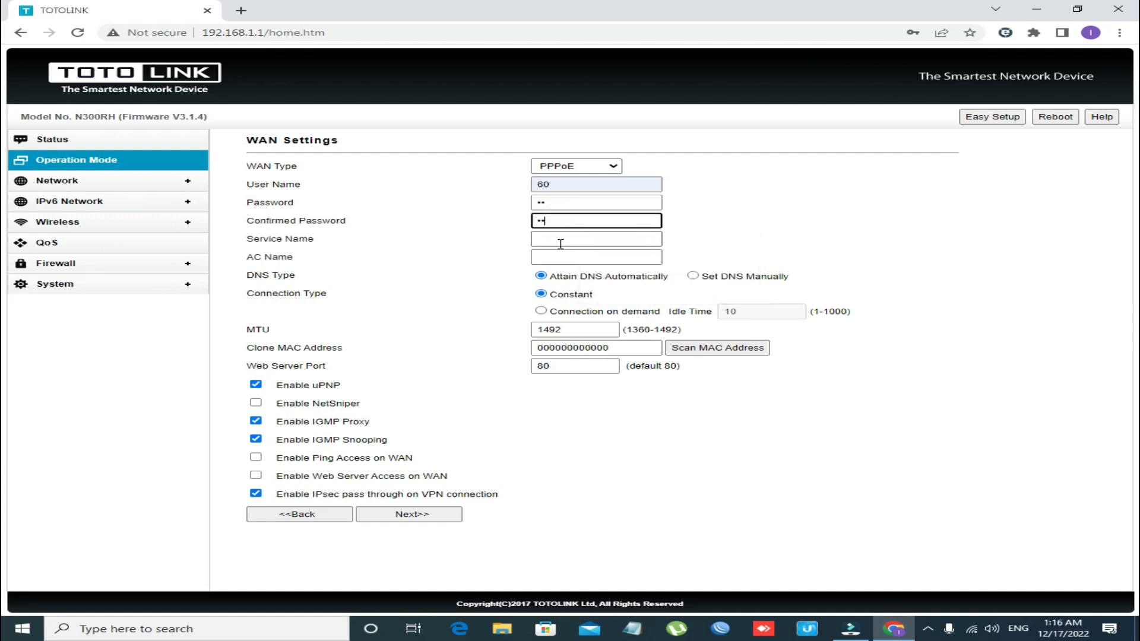
Step: Enable Web Server Access on WAN and proceed to the wireless repeater page, declining the browser's password update
{"action": "left_click", "coordinate": [281, 480]}
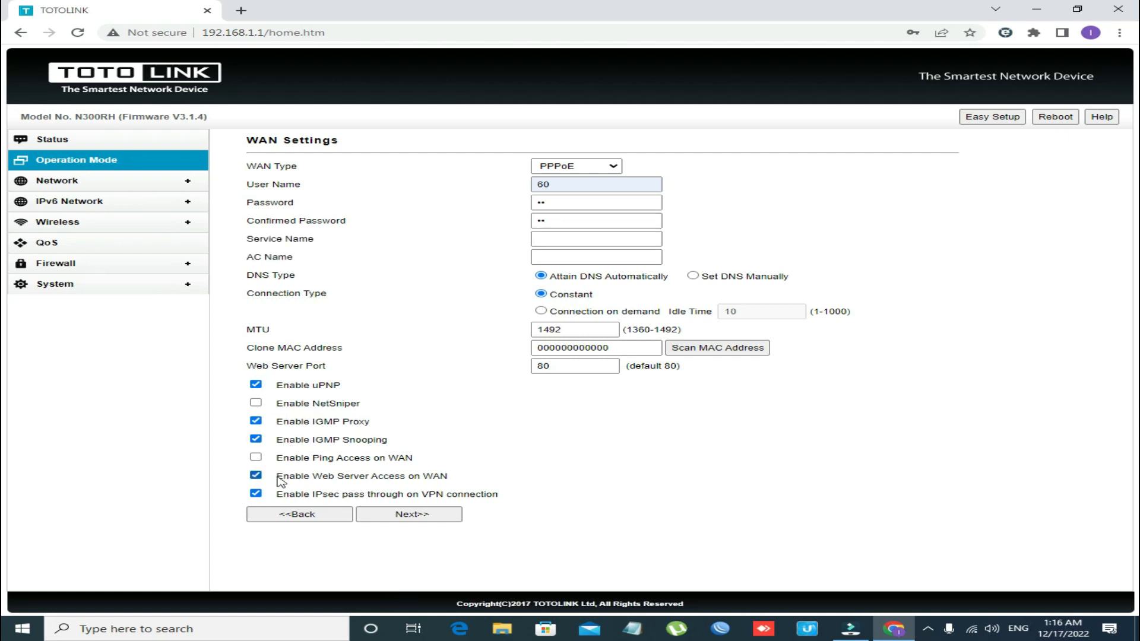
{"action": "left_click", "coordinate": [395, 513]}
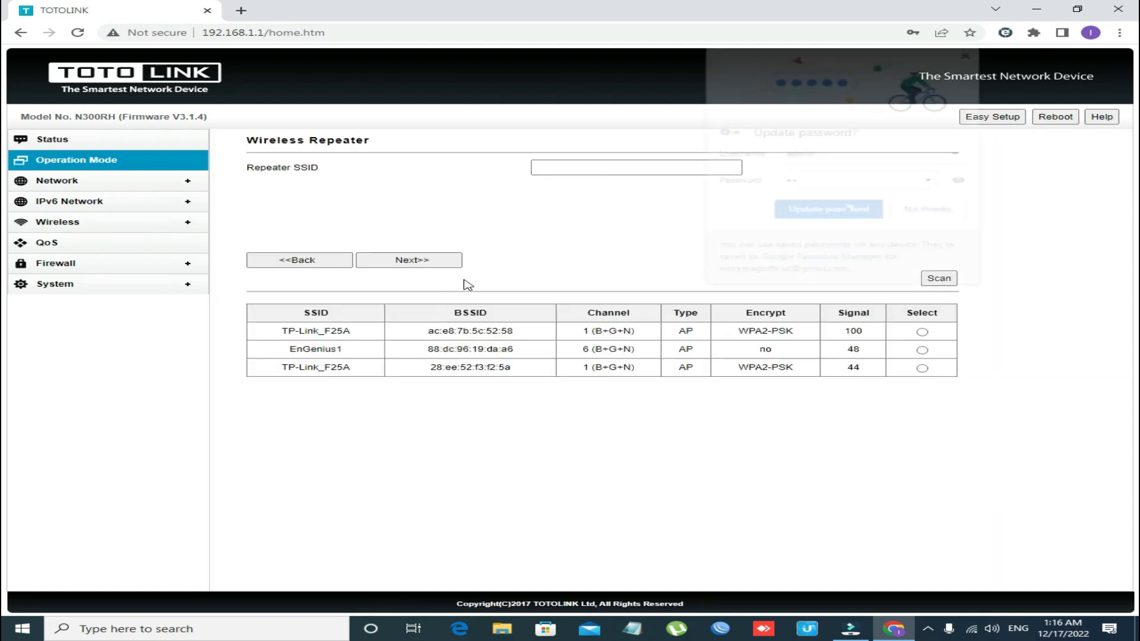
{"action": "left_click", "coordinate": [936, 211]}
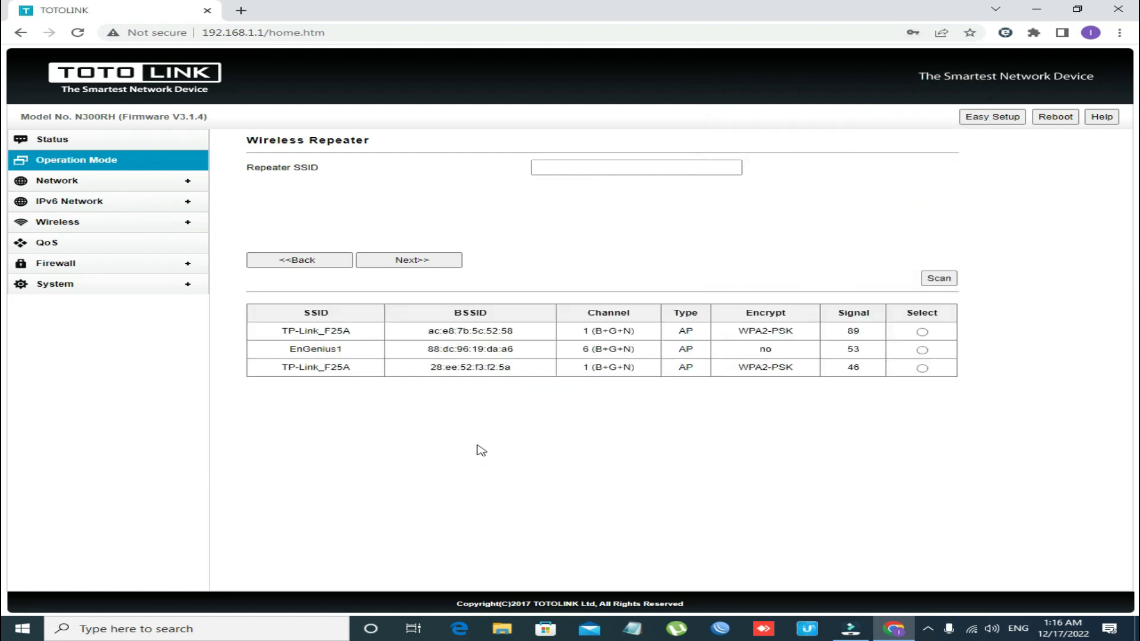
Step: Compare the scanned SSIDs, select the unencrypted EnGenius1 network and proceed to the basic wireless settings
{"action": "left_click_drag", "start_coordinate": [272, 371], "coordinate": [373, 377]}
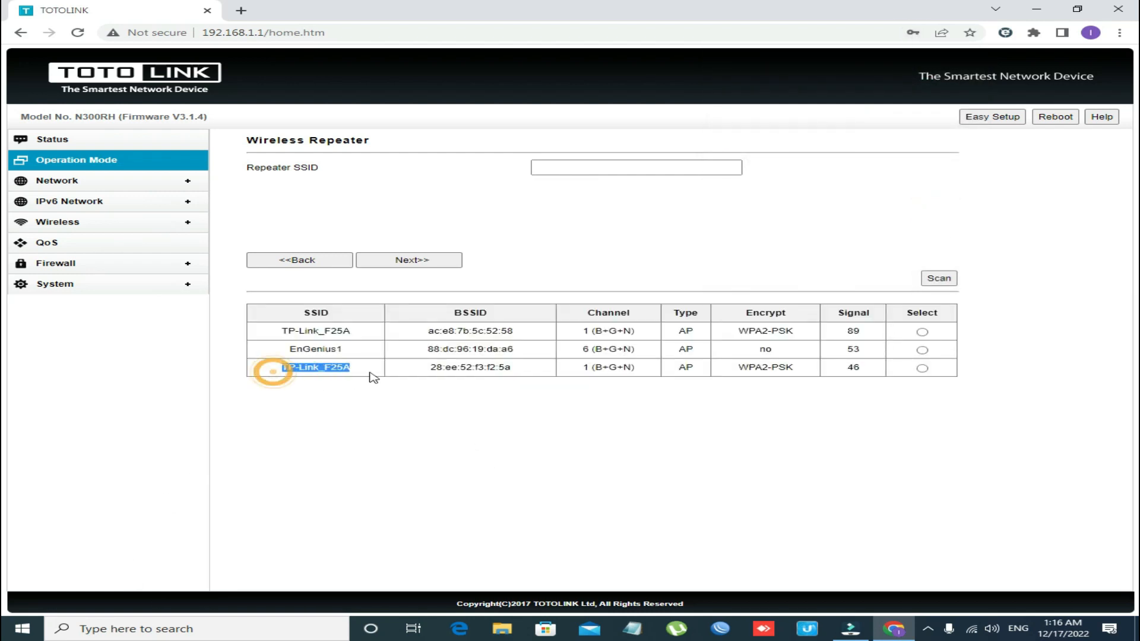
{"action": "left_click_drag", "start_coordinate": [276, 331], "coordinate": [363, 333]}
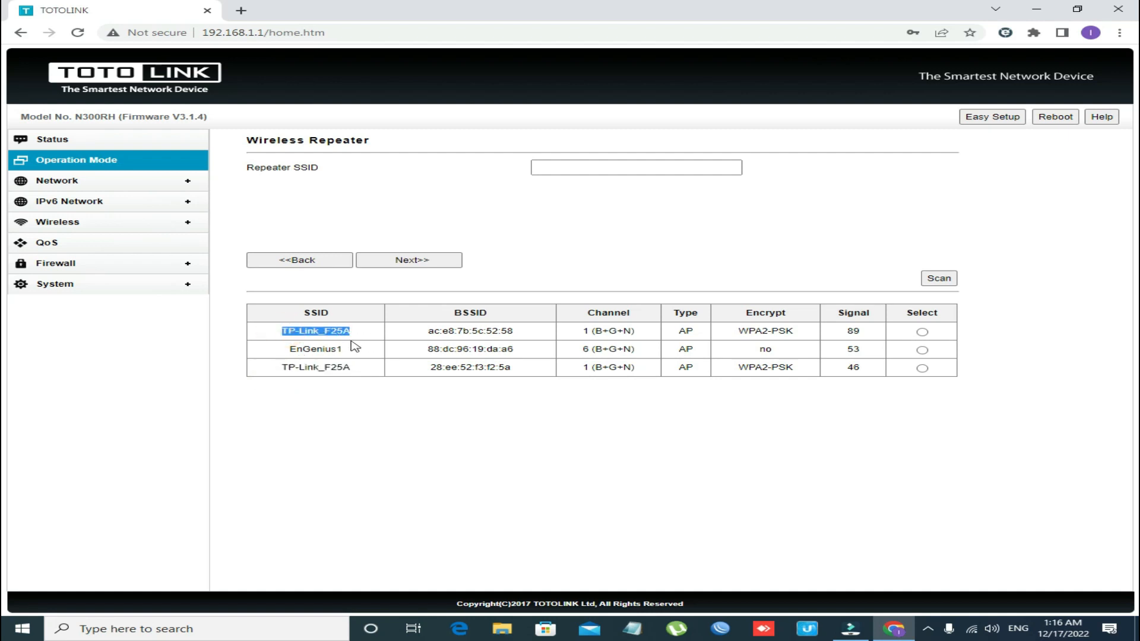
{"action": "left_click_drag", "start_coordinate": [285, 350], "coordinate": [389, 359]}
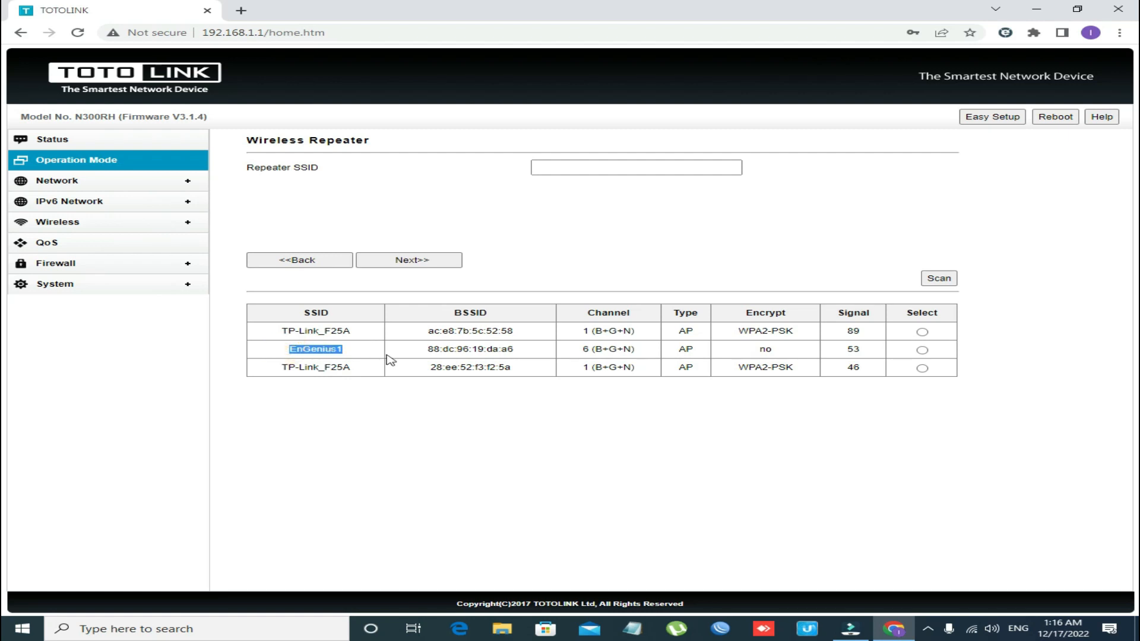
{"action": "left_click", "coordinate": [364, 359]}
{"action": "left_click_drag", "start_coordinate": [353, 355], "coordinate": [256, 356]}
{"action": "left_click", "coordinate": [922, 350]}
{"action": "left_click", "coordinate": [397, 260]}
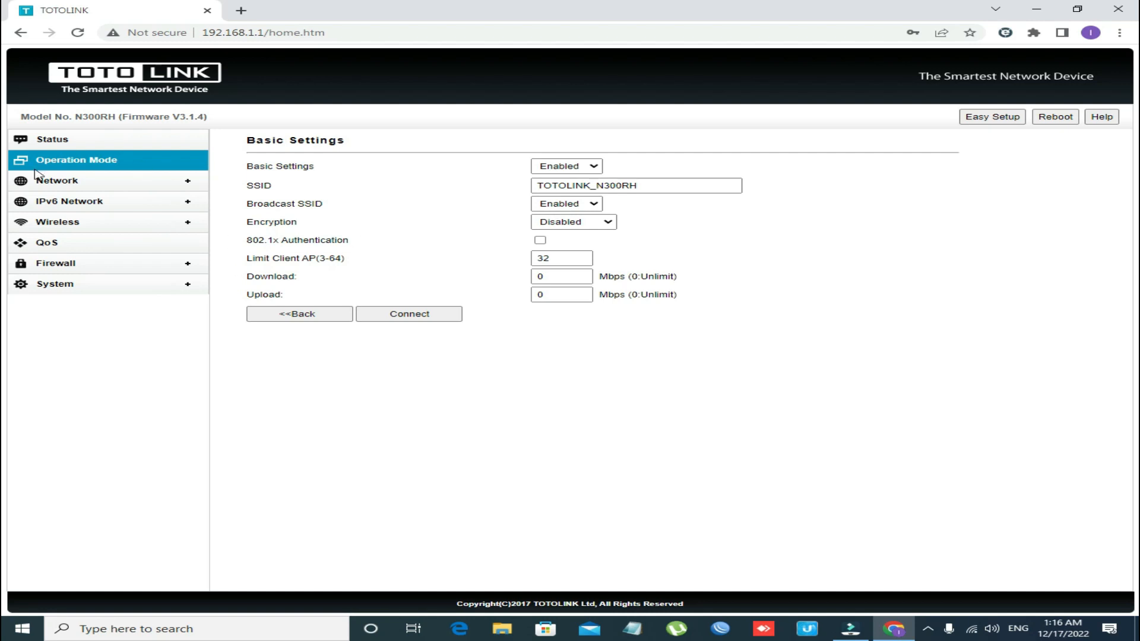
Step: Leave the WISP setup for the Network section's WAN Settings and set the WAN type to PPPoE
{"action": "left_click", "coordinate": [65, 163]}
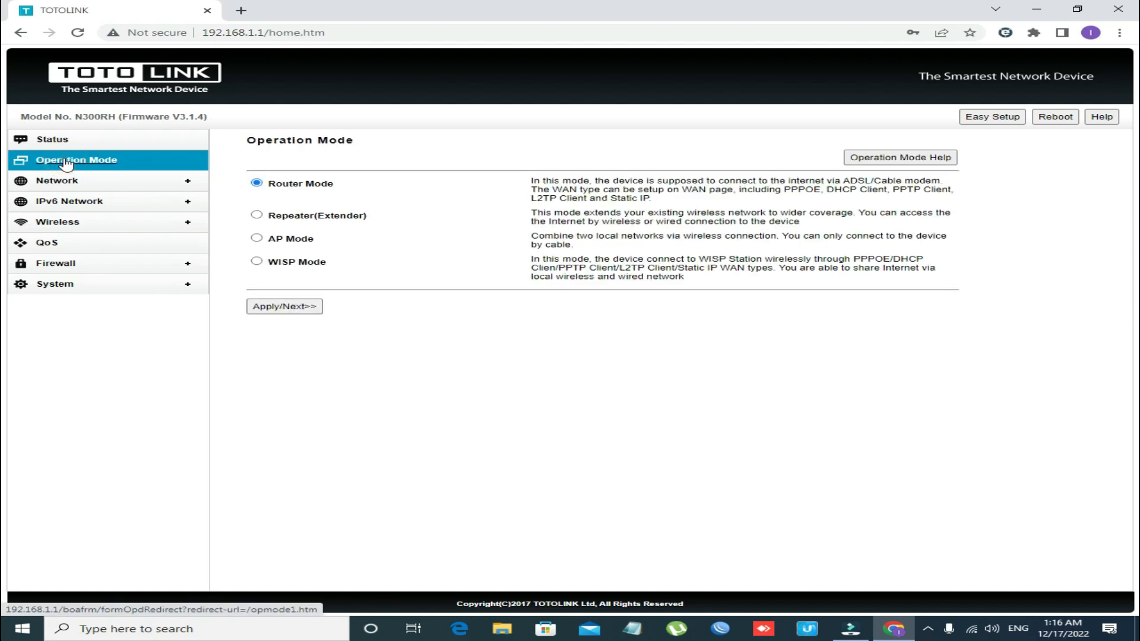
{"action": "left_click", "coordinate": [67, 182]}
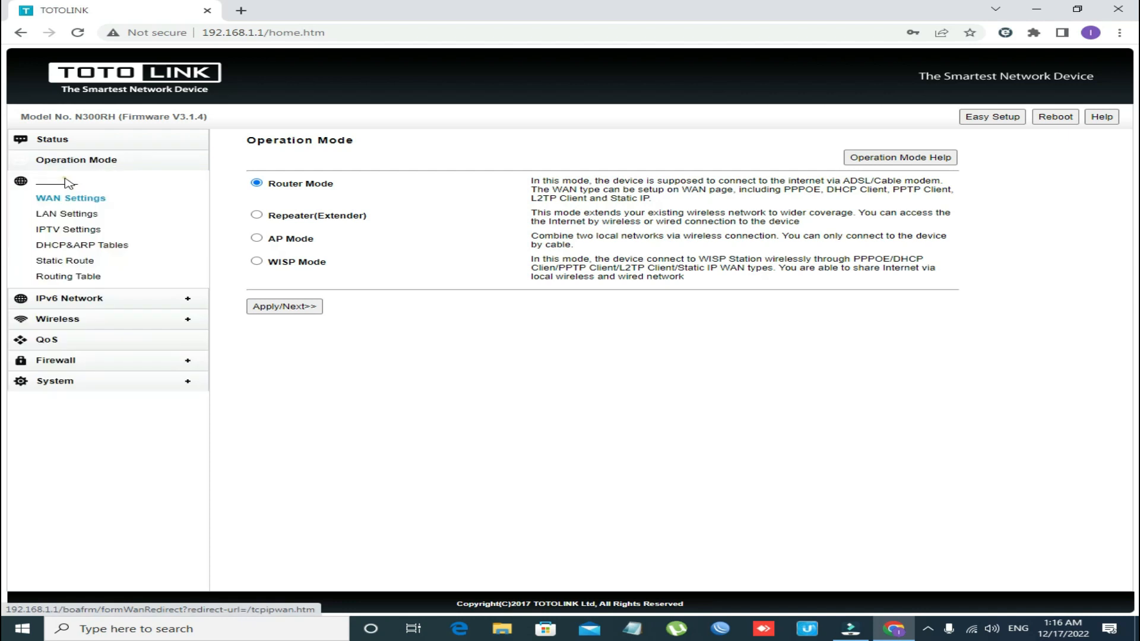
{"action": "left_click", "coordinate": [89, 199]}
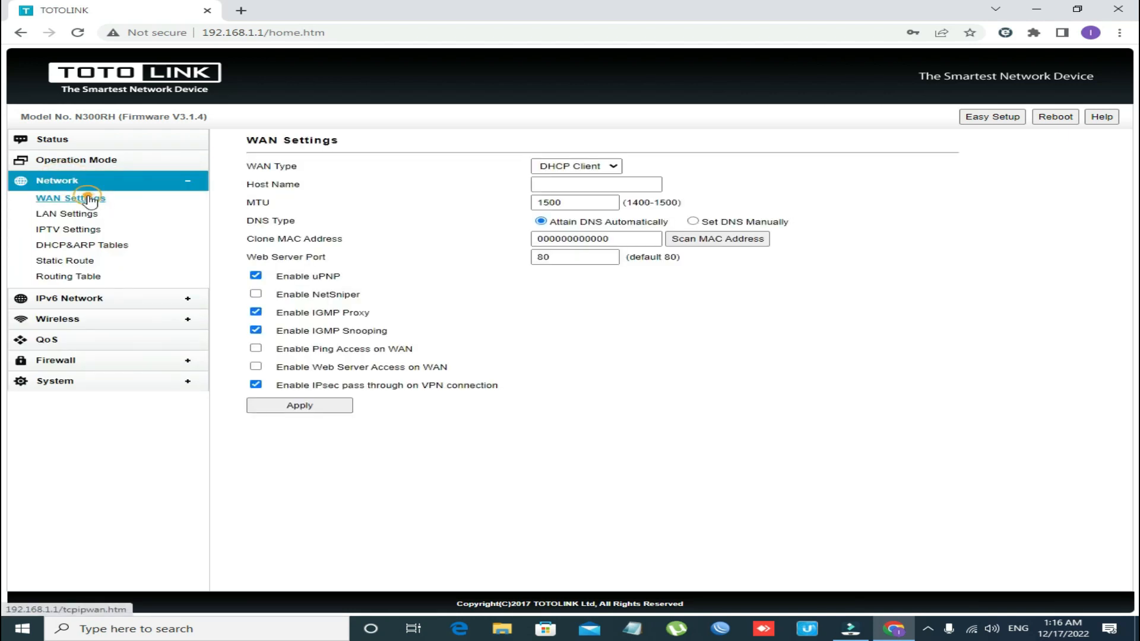
{"action": "left_click", "coordinate": [597, 168]}
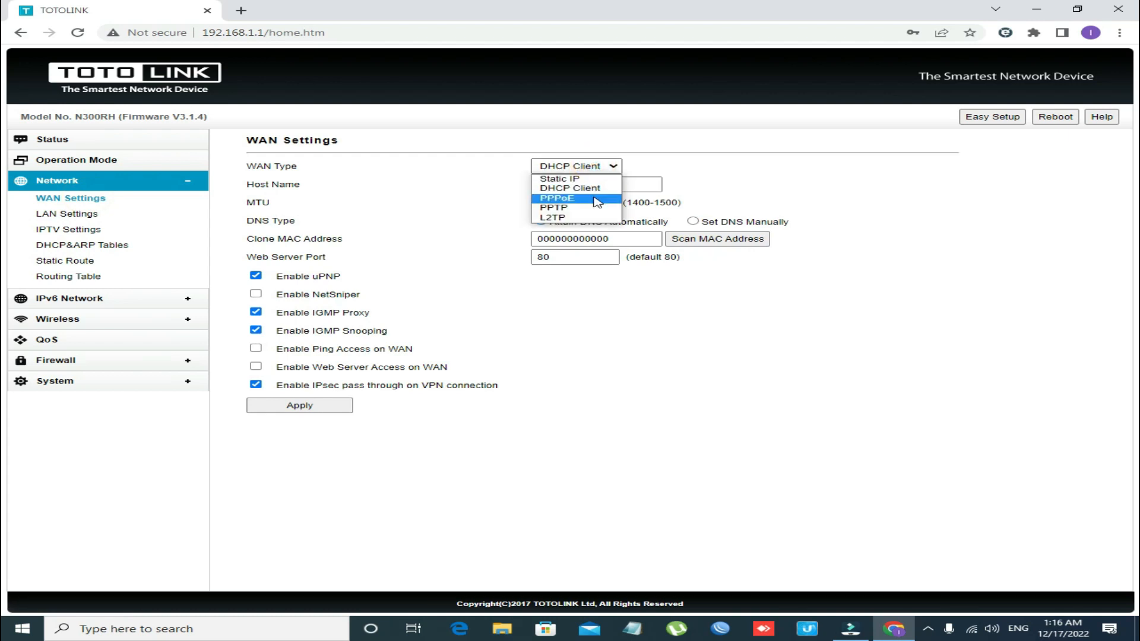
{"action": "left_click", "coordinate": [593, 203]}
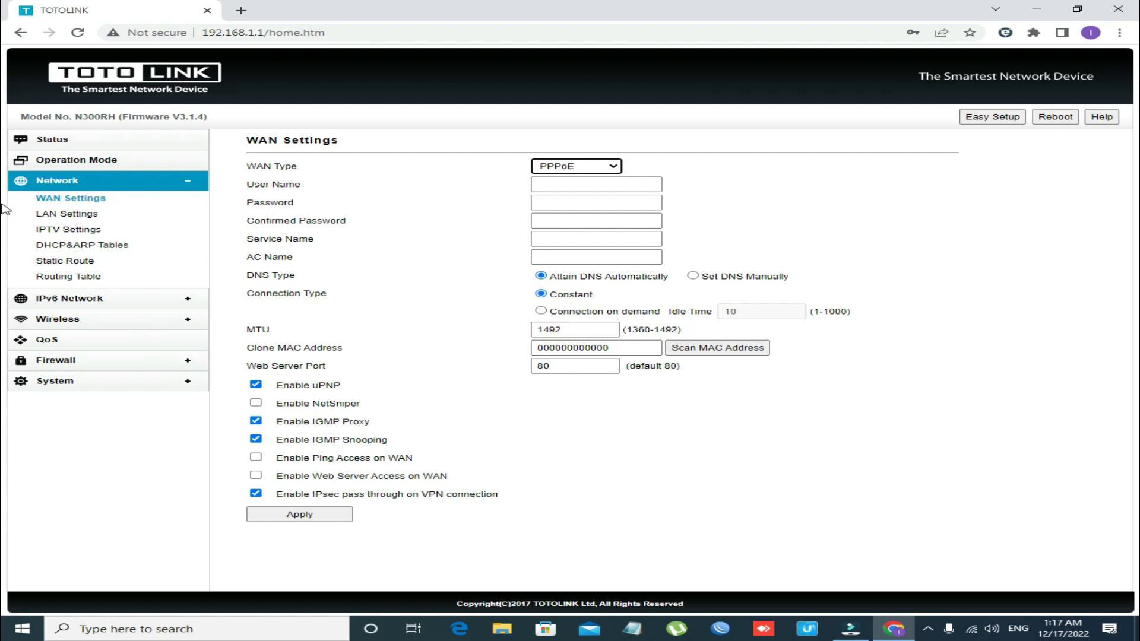
Step: Open the LAN Settings page and look at the available DNS options
{"action": "left_click", "coordinate": [49, 212]}
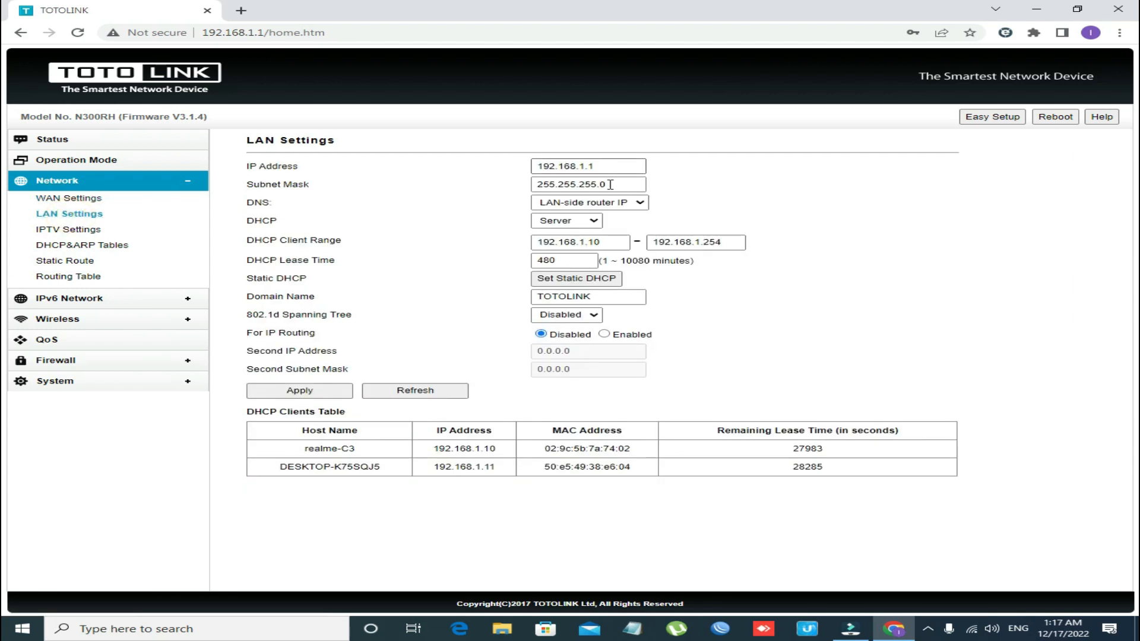
{"action": "left_click", "coordinate": [596, 203]}
{"action": "left_click", "coordinate": [596, 203]}
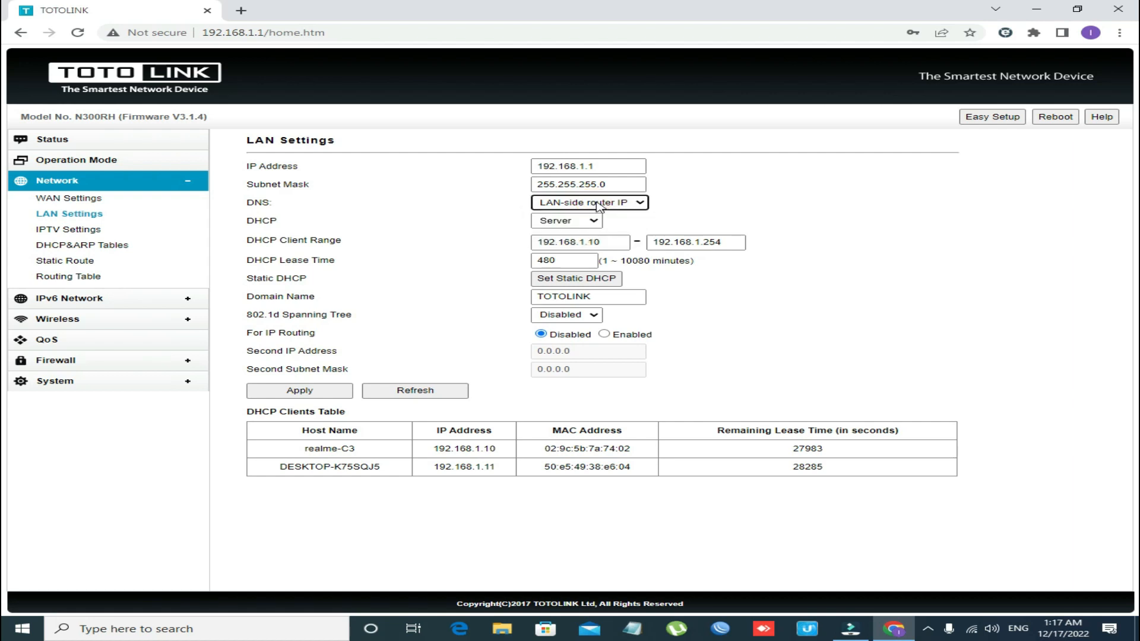
Step: Set the LAN's DHCP to Disabled and return it to Server
{"action": "left_click", "coordinate": [592, 221]}
{"action": "left_click", "coordinate": [589, 233]}
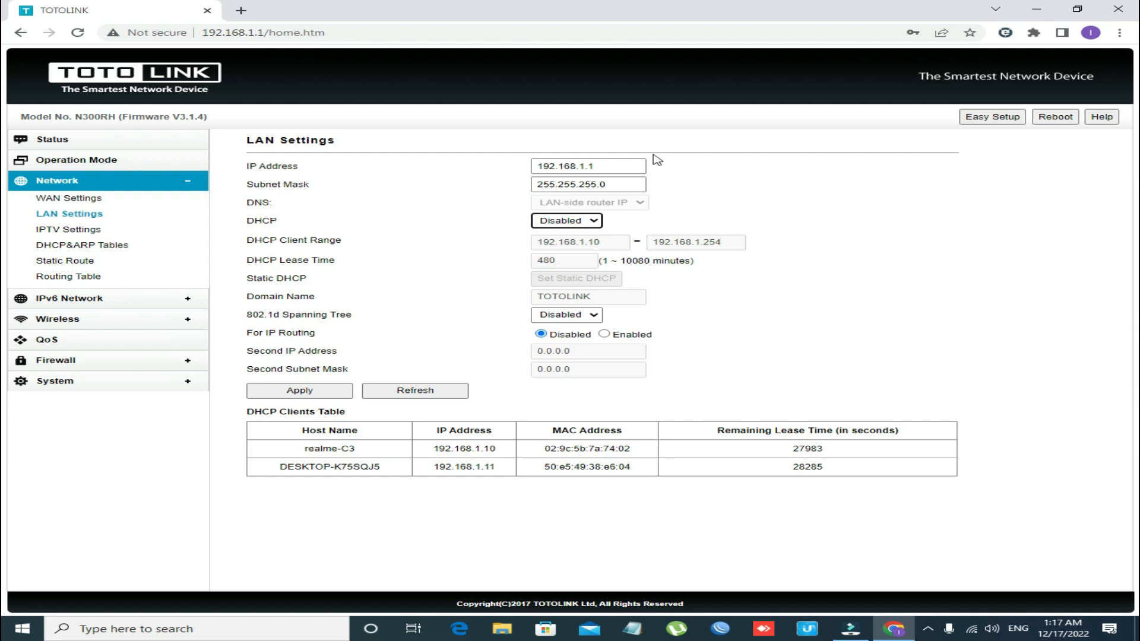
{"action": "left_click", "coordinate": [578, 226]}
{"action": "left_click", "coordinate": [577, 248]}
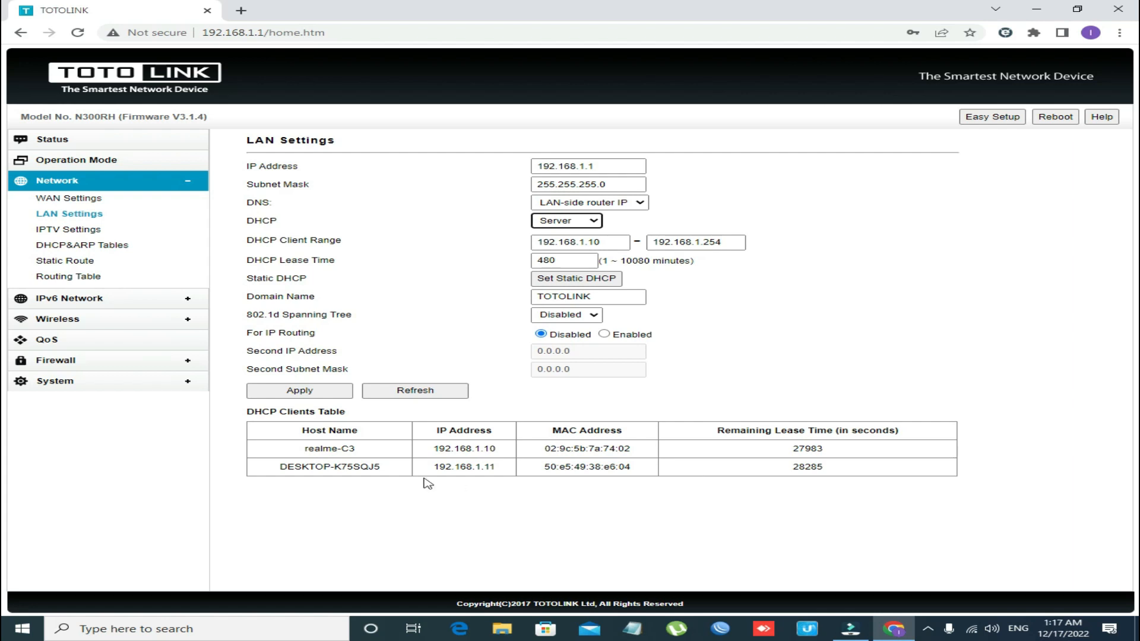
Step: Examine the MAC addresses, IP addresses and host names in the DHCP clients table, and open the static DHCP setup
{"action": "left_click_drag", "start_coordinate": [552, 447], "coordinate": [610, 449]}
{"action": "left_click", "coordinate": [606, 464]}
{"action": "left_click_drag", "start_coordinate": [489, 452], "coordinate": [407, 453]}
{"action": "left_click", "coordinate": [447, 468]}
{"action": "double_click", "coordinate": [330, 450]}
{"action": "left_click", "coordinate": [331, 449]}
{"action": "left_click", "coordinate": [597, 283]}
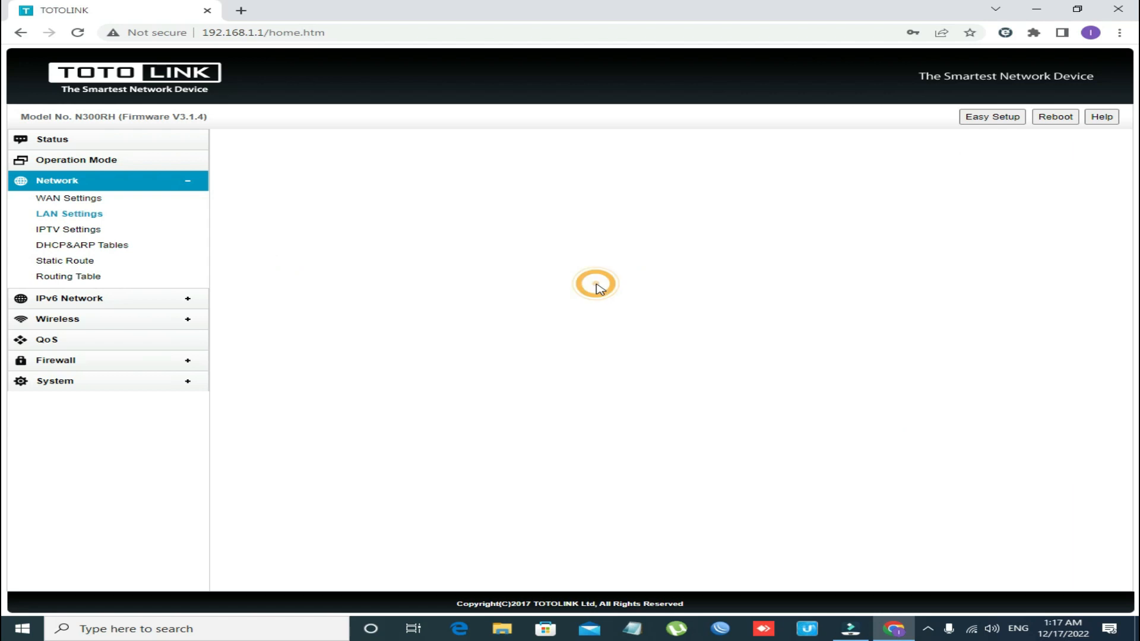
Step: Set IPTV to Enabled on the IPTV Settings page
{"action": "left_click", "coordinate": [82, 231]}
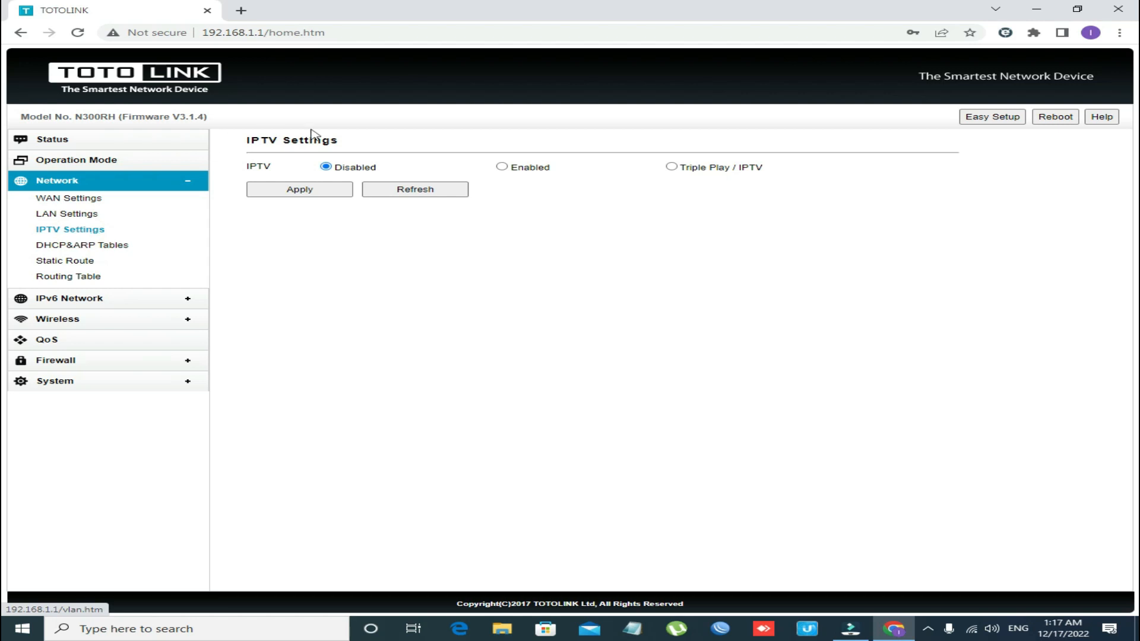
{"action": "left_click", "coordinate": [502, 167]}
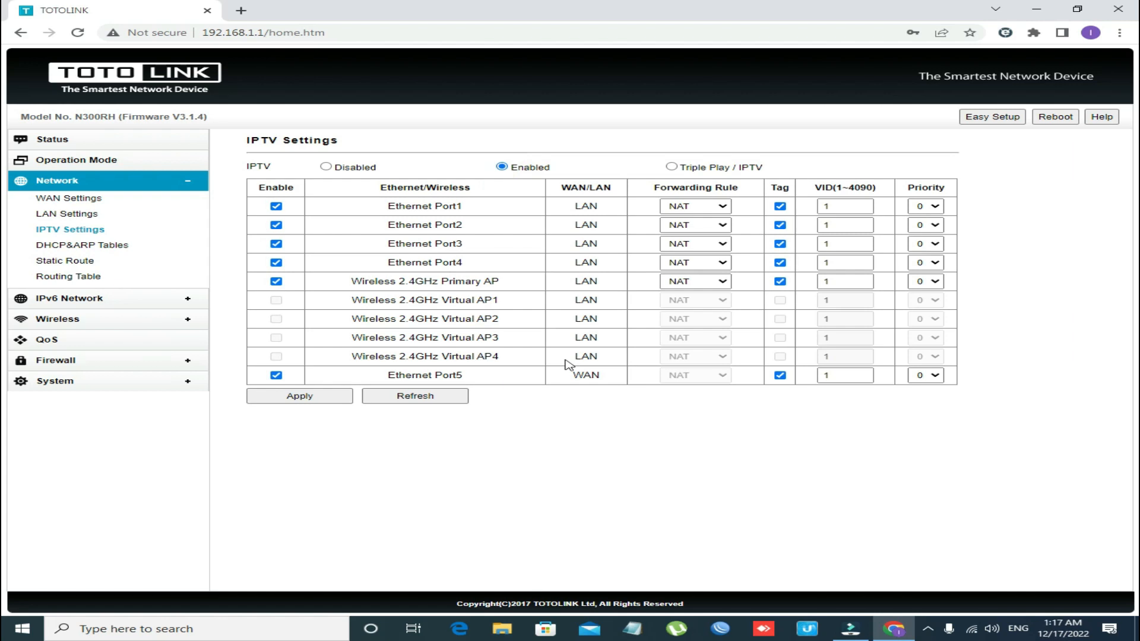
Step: Open the DHCP & ARP tables and examine the connected clients' host names
{"action": "left_click", "coordinate": [64, 248]}
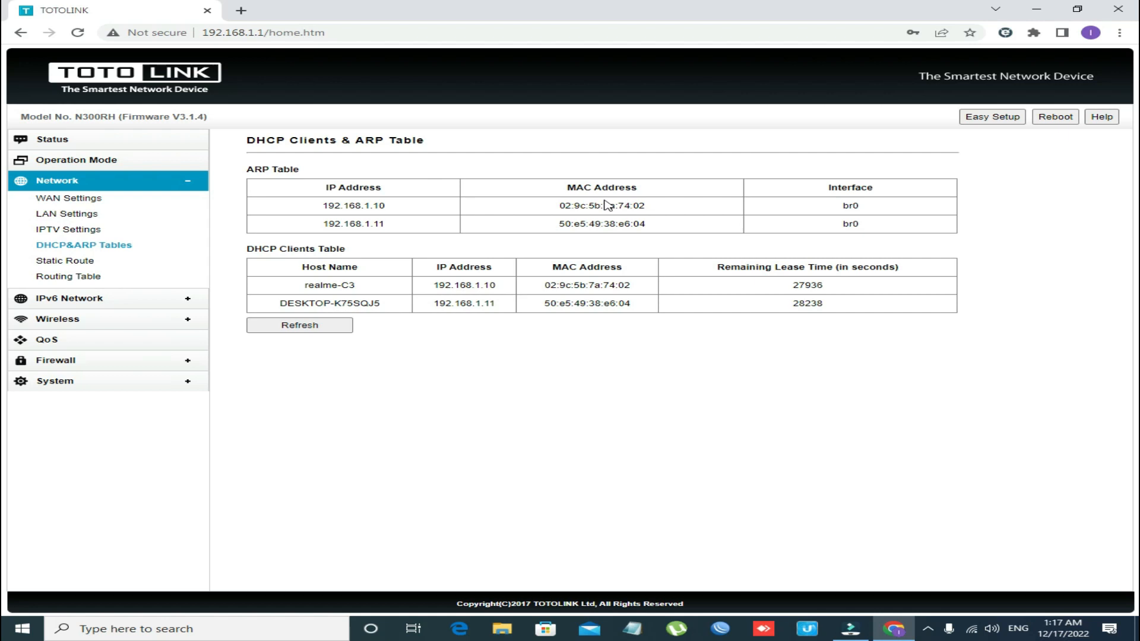
{"action": "left_click_drag", "start_coordinate": [292, 287], "coordinate": [201, 296]}
{"action": "left_click", "coordinate": [332, 287]}
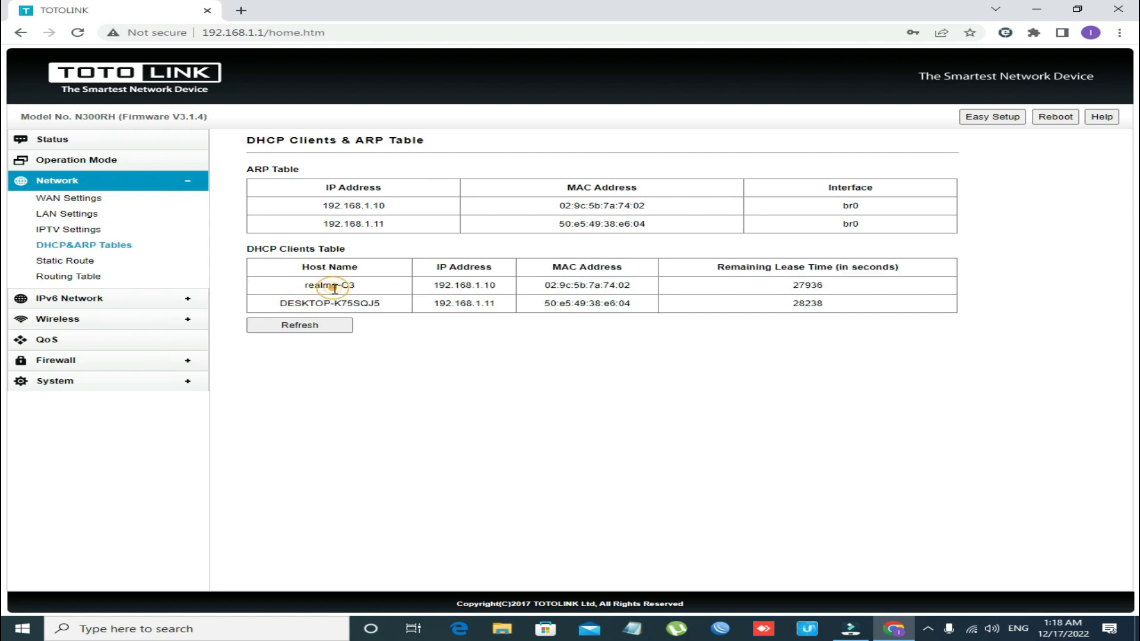
Step: View the Static Route and Routing Table pages, and open the IPv6 Network WAN settings
{"action": "left_click", "coordinate": [75, 265]}
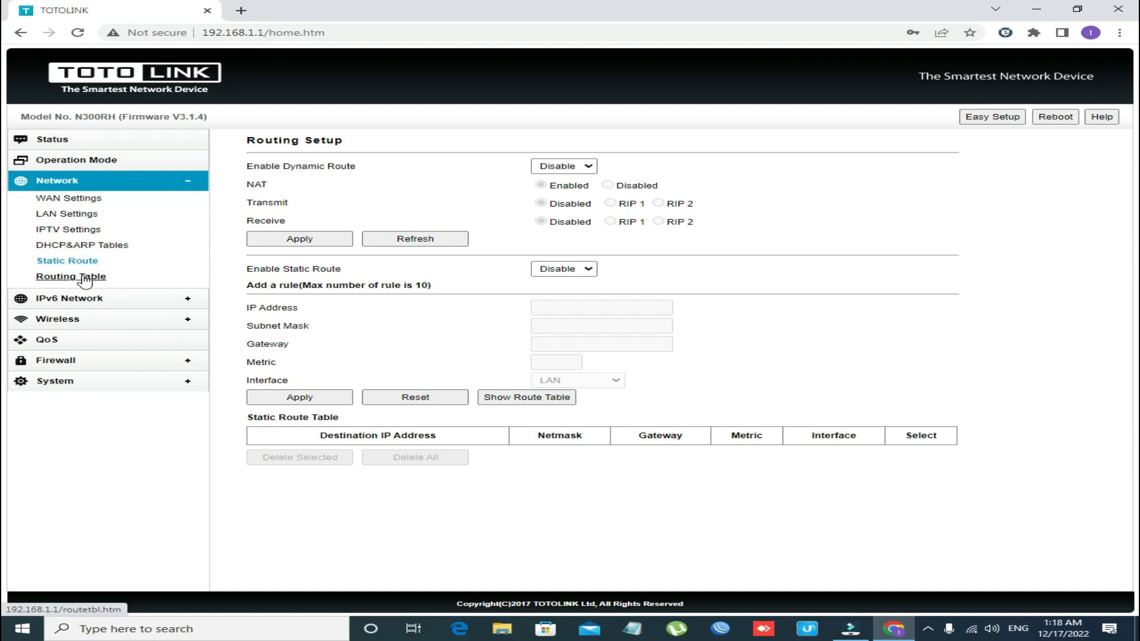
{"action": "left_click", "coordinate": [85, 278]}
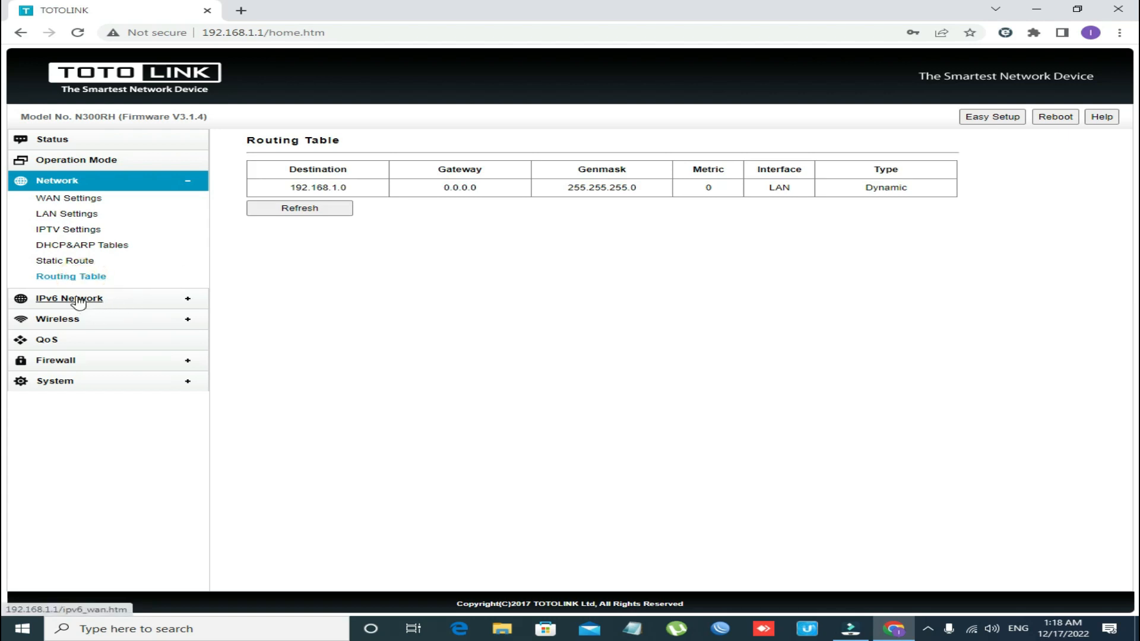
{"action": "left_click", "coordinate": [79, 299]}
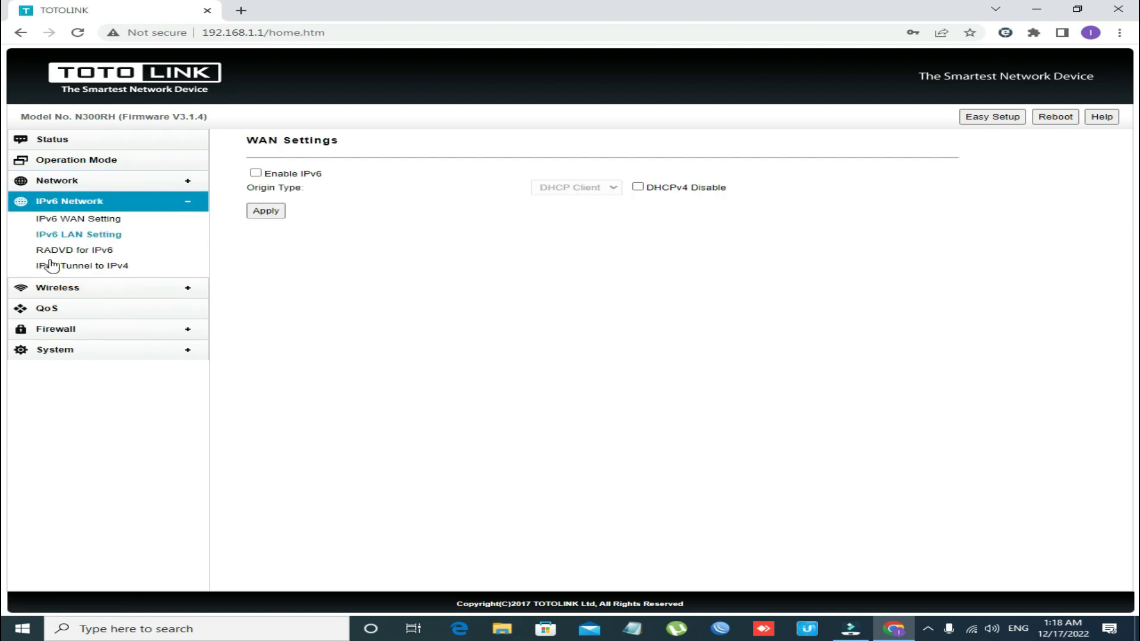
Step: Open the wireless Basic Settings and highlight the current network name in the SSID field
{"action": "left_click", "coordinate": [66, 293]}
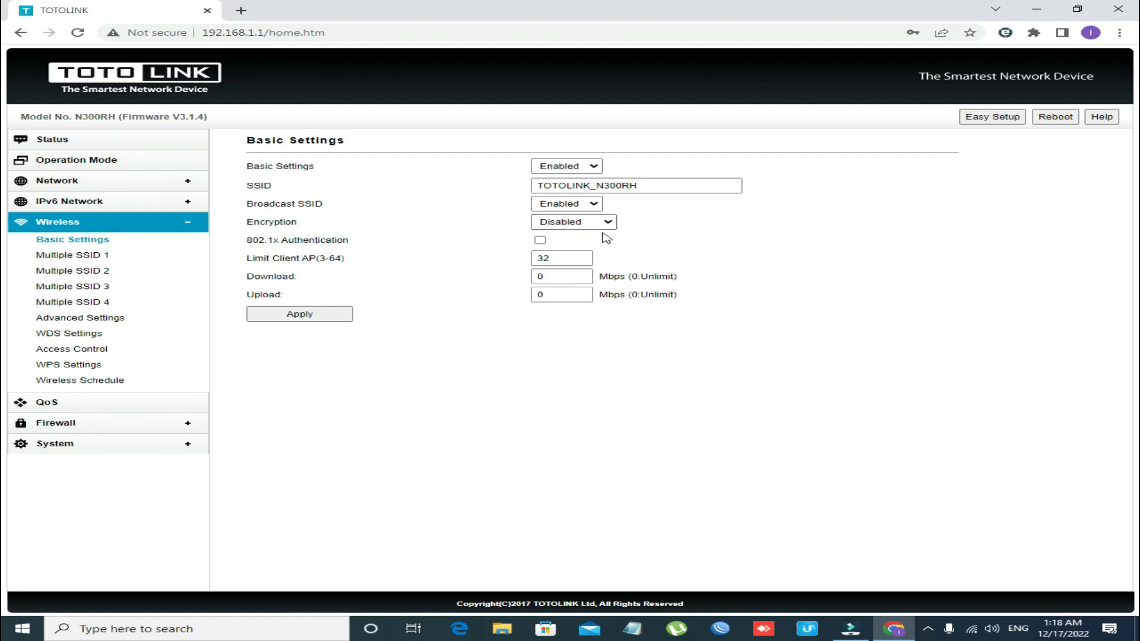
{"action": "left_click", "coordinate": [638, 186]}
{"action": "double_click", "coordinate": [622, 185]}
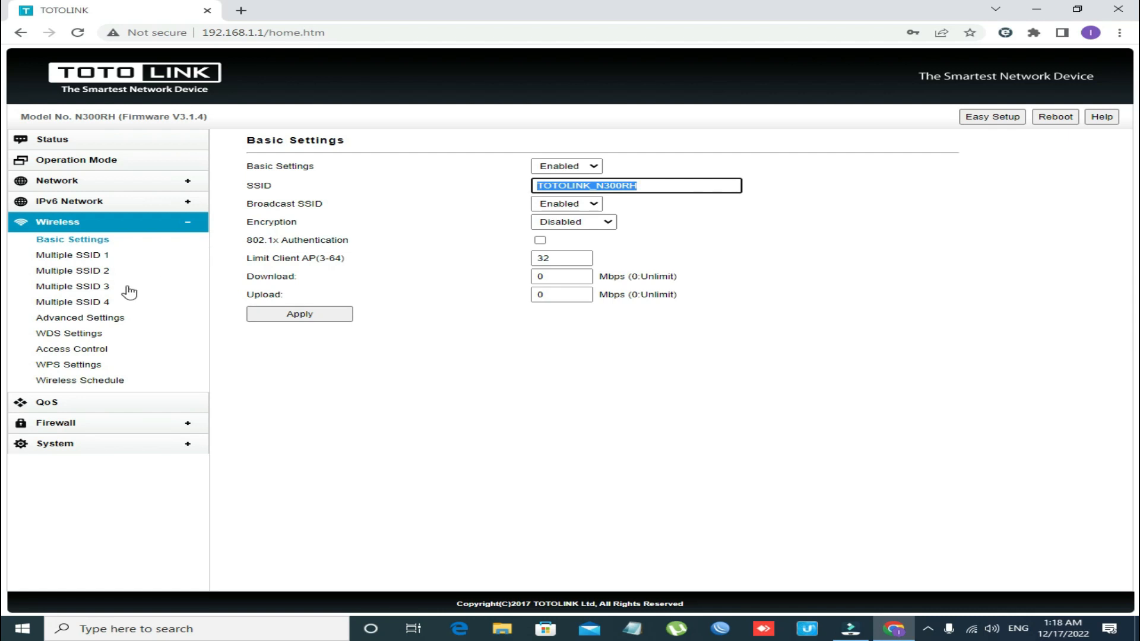
Step: Enable Multiple SSID 1 in the wireless settings, apply the change and open the Multiple SSID 2 page
{"action": "left_click", "coordinate": [95, 256]}
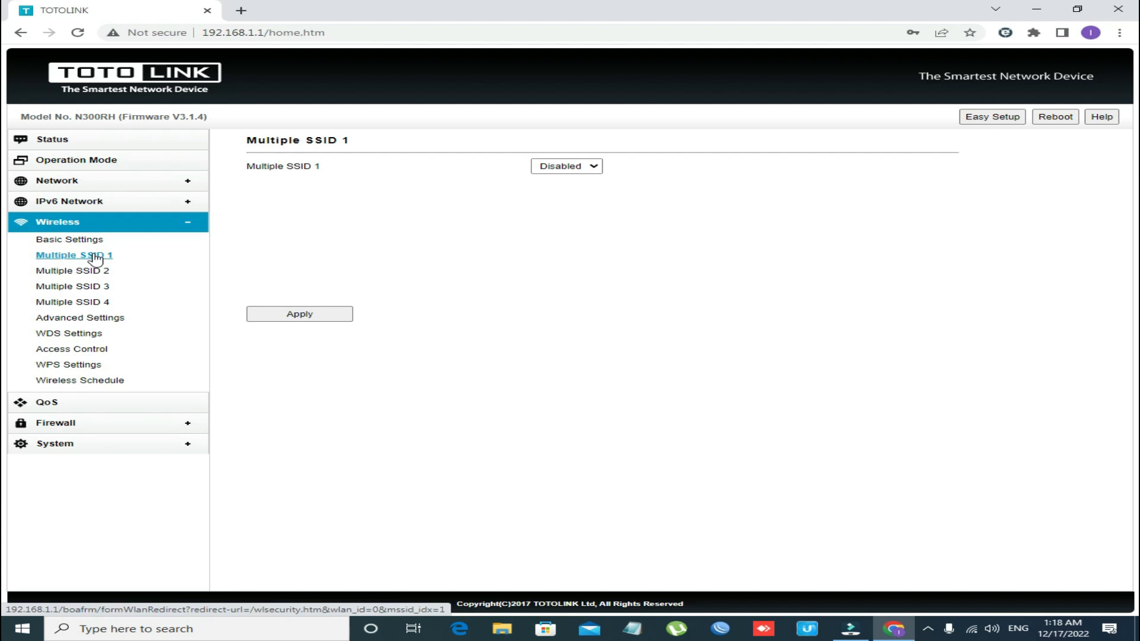
{"action": "left_click", "coordinate": [567, 166]}
{"action": "left_click", "coordinate": [575, 181]}
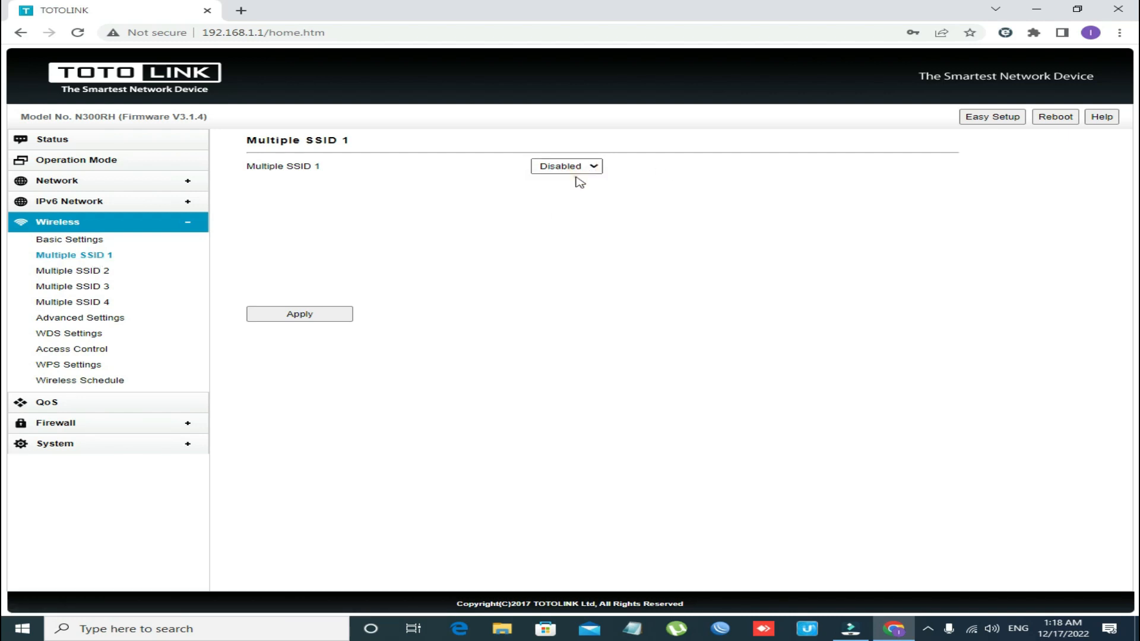
{"action": "left_click", "coordinate": [659, 185]}
{"action": "left_click", "coordinate": [300, 333]}
{"action": "left_click", "coordinate": [71, 271]}
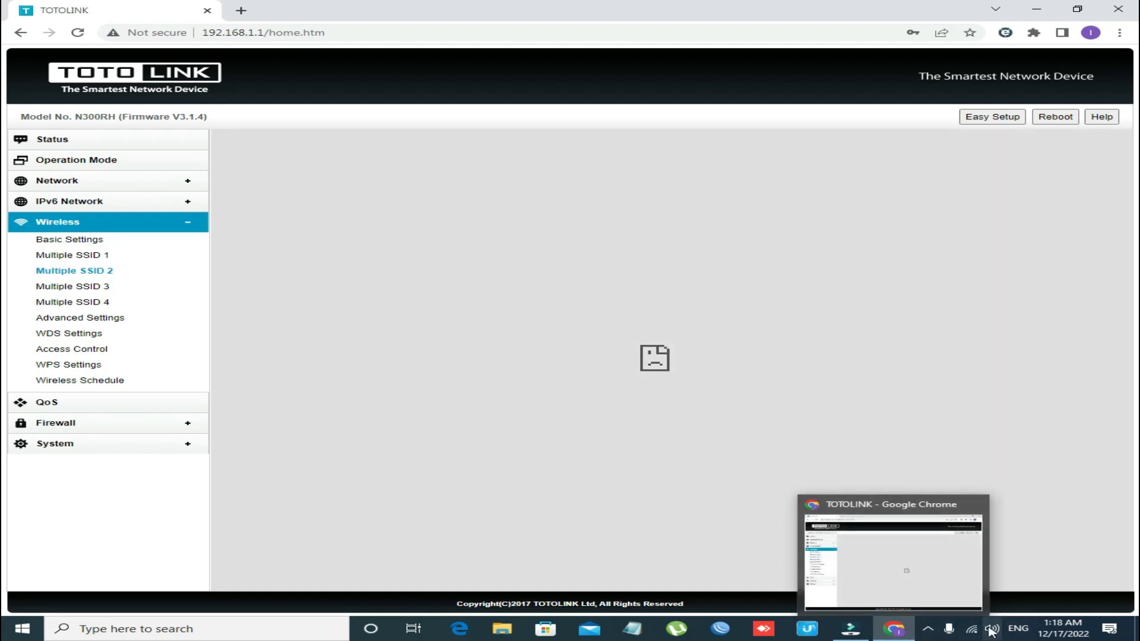
Step: Check the computer's list of available Wi-Fi networks for the router's SSIDs
{"action": "left_click", "coordinate": [972, 628]}
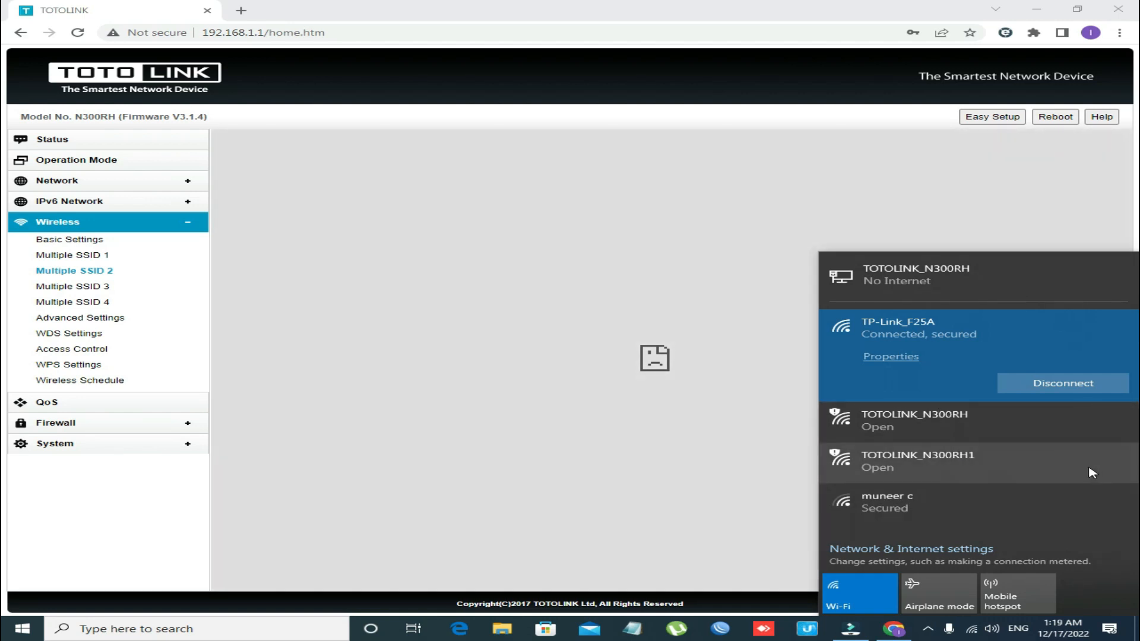
{"action": "left_click", "coordinate": [927, 628]}
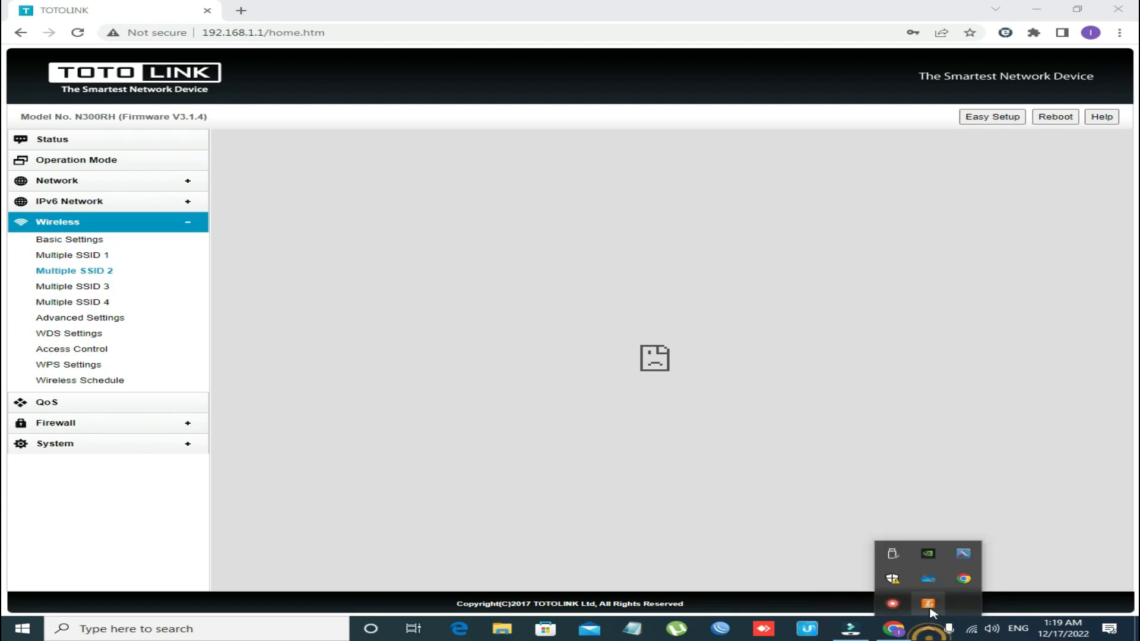
{"action": "left_click", "coordinate": [886, 603]}
{"action": "left_click", "coordinate": [888, 586]}
{"action": "left_click", "coordinate": [970, 629]}
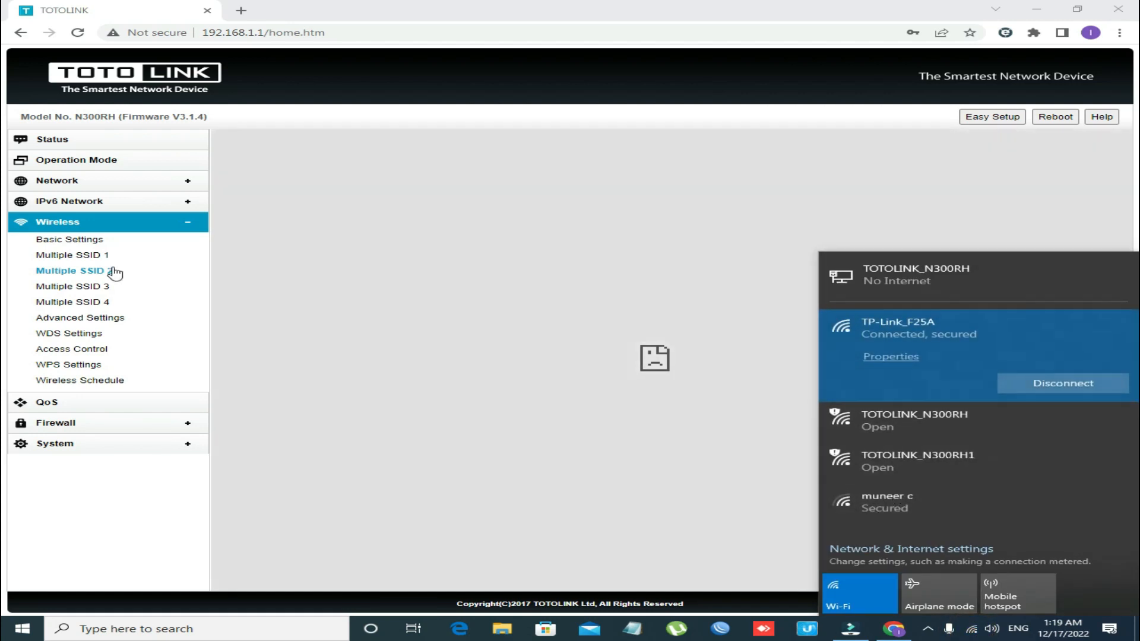
Step: Return to the Multiple SSID 2 page, try to log in with the saved user name and password, and reload the login page
{"action": "left_click", "coordinate": [97, 271]}
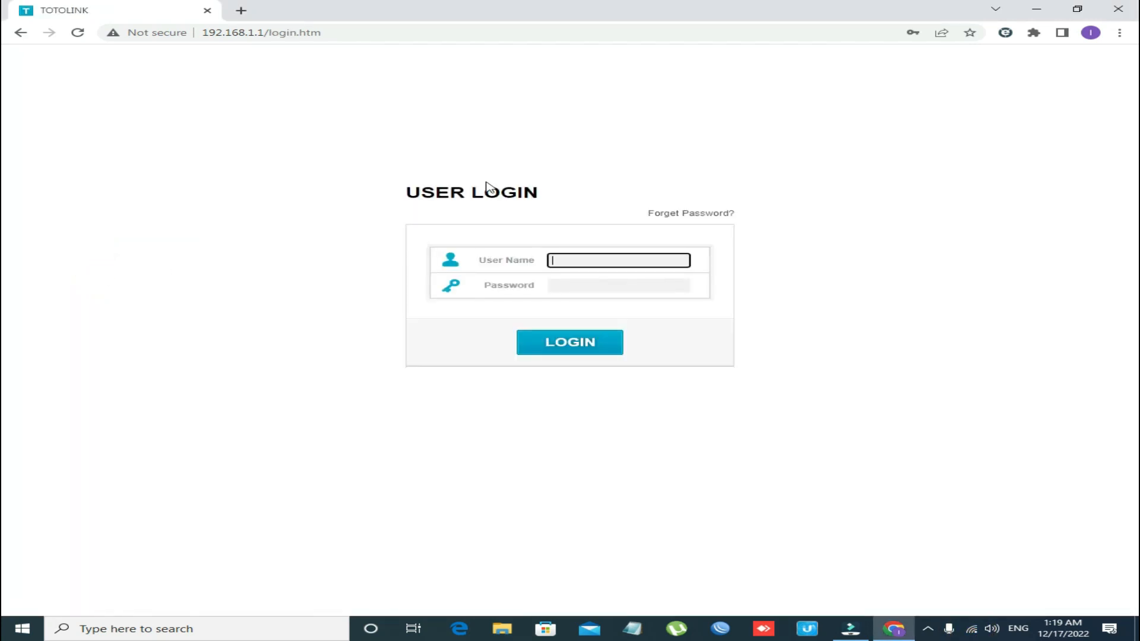
{"action": "left_click", "coordinate": [575, 258]}
{"action": "left_click", "coordinate": [656, 296]}
{"action": "left_click", "coordinate": [587, 319]}
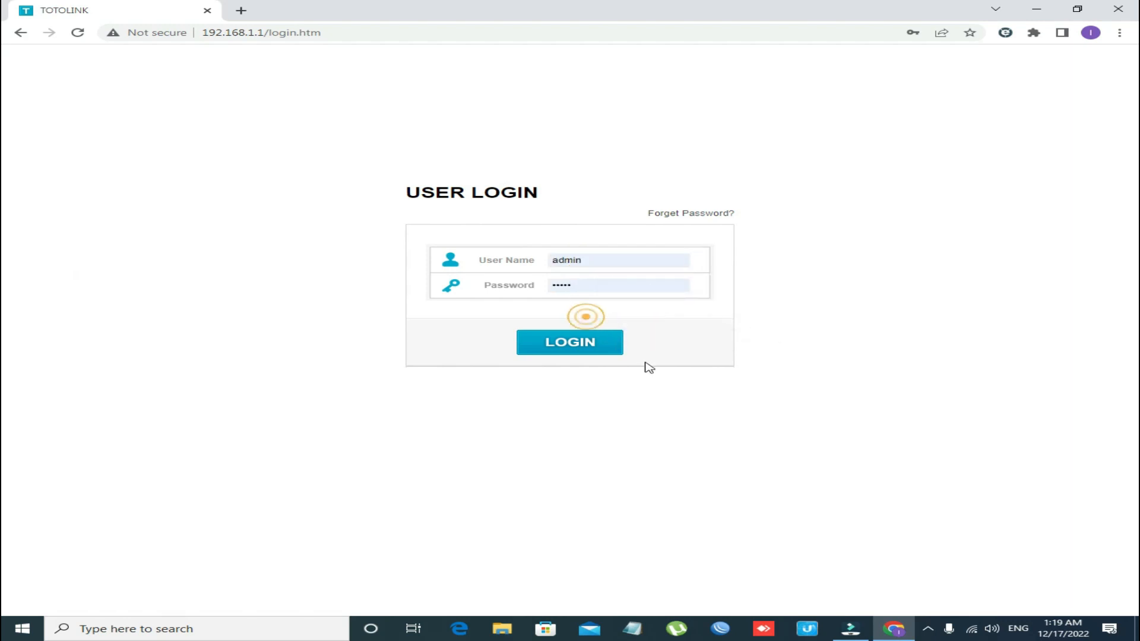
{"action": "left_click", "coordinate": [613, 344]}
{"action": "left_click", "coordinate": [613, 344]}
{"action": "left_click", "coordinate": [77, 33]}
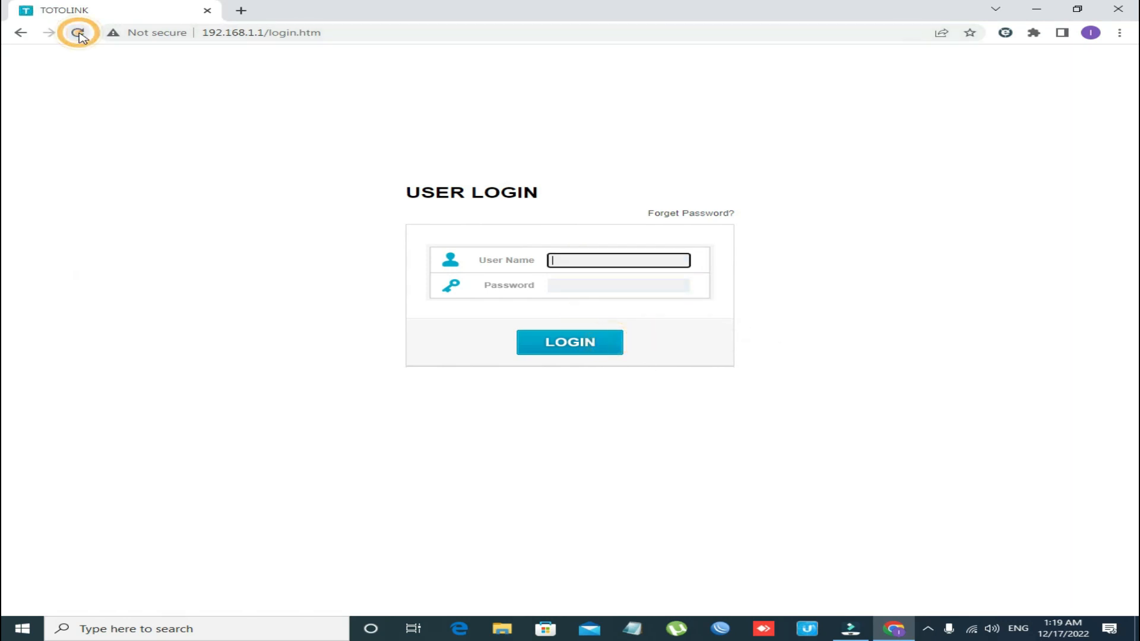
Step: Reopen the router's admin page at 192.168.1.1 in a new tab and go from Easy Setup to the full settings
{"action": "left_click", "coordinate": [241, 11]}
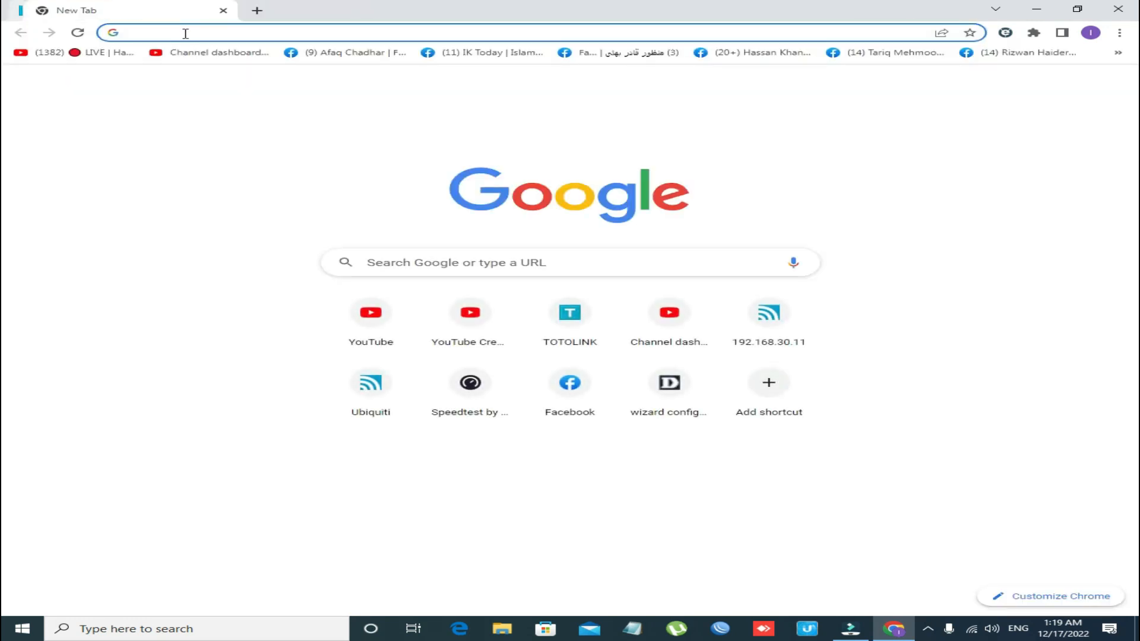
{"action": "type", "text": "19"}
{"action": "key", "text": "Return"}
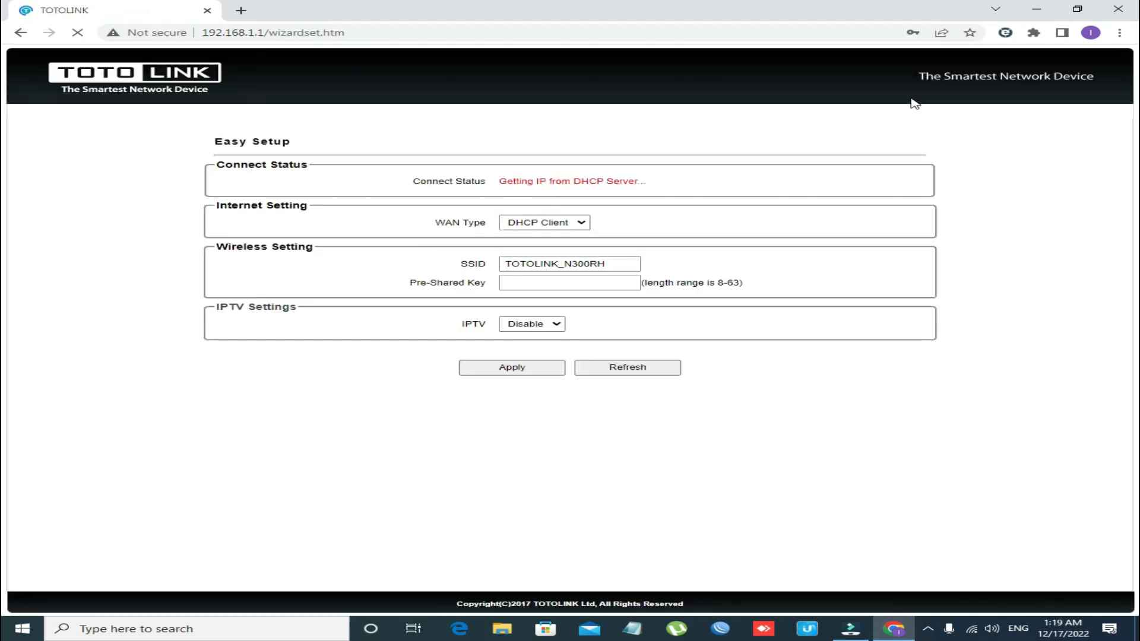
{"action": "left_click", "coordinate": [986, 116]}
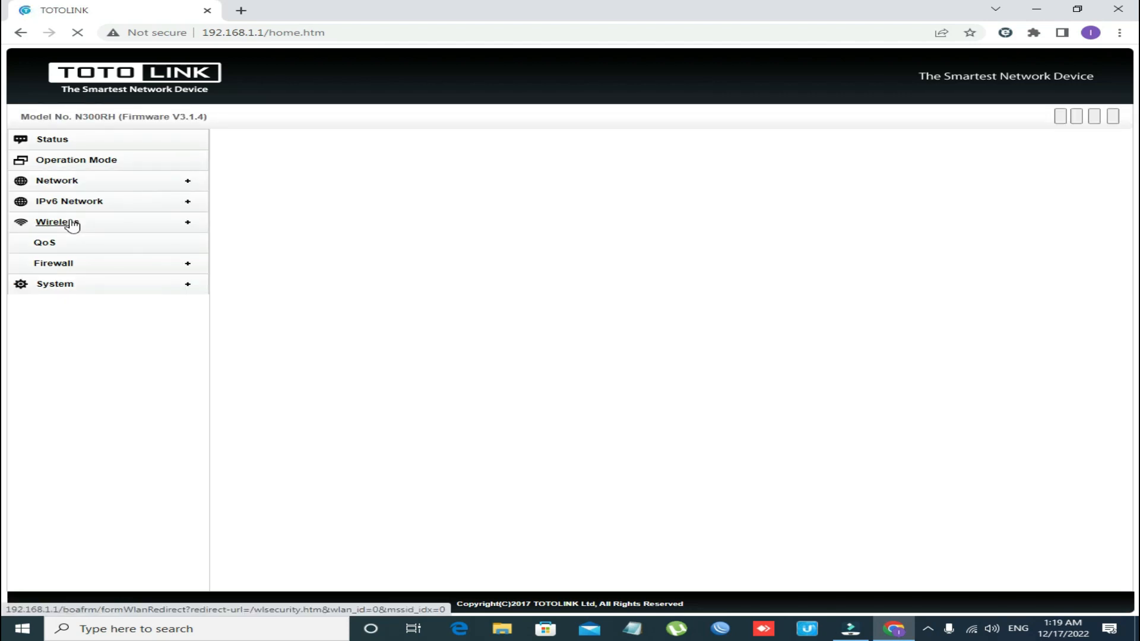
Step: Open the wireless Multiple SSID 3 settings
{"action": "left_click", "coordinate": [72, 224]}
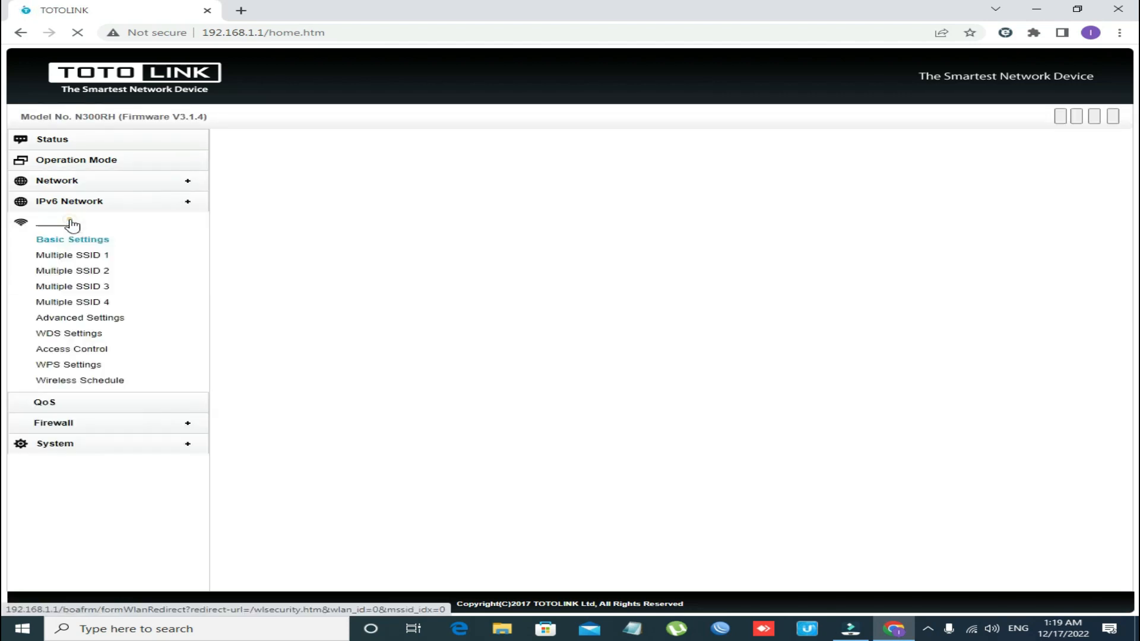
{"action": "left_click", "coordinate": [86, 287]}
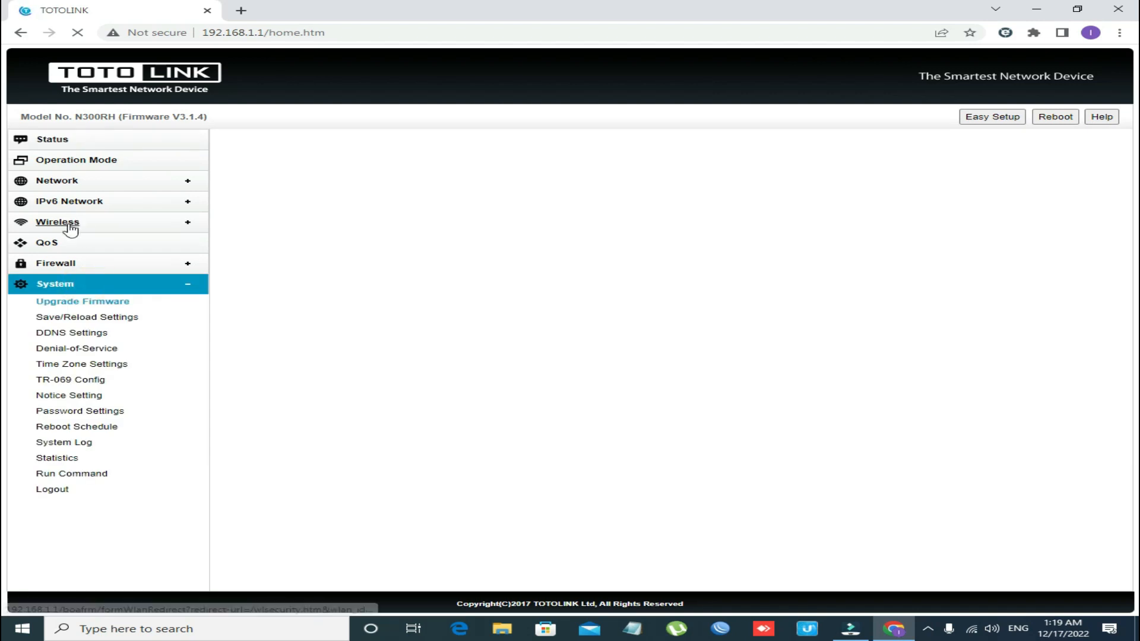
{"action": "left_click", "coordinate": [67, 223]}
{"action": "left_click", "coordinate": [89, 286]}
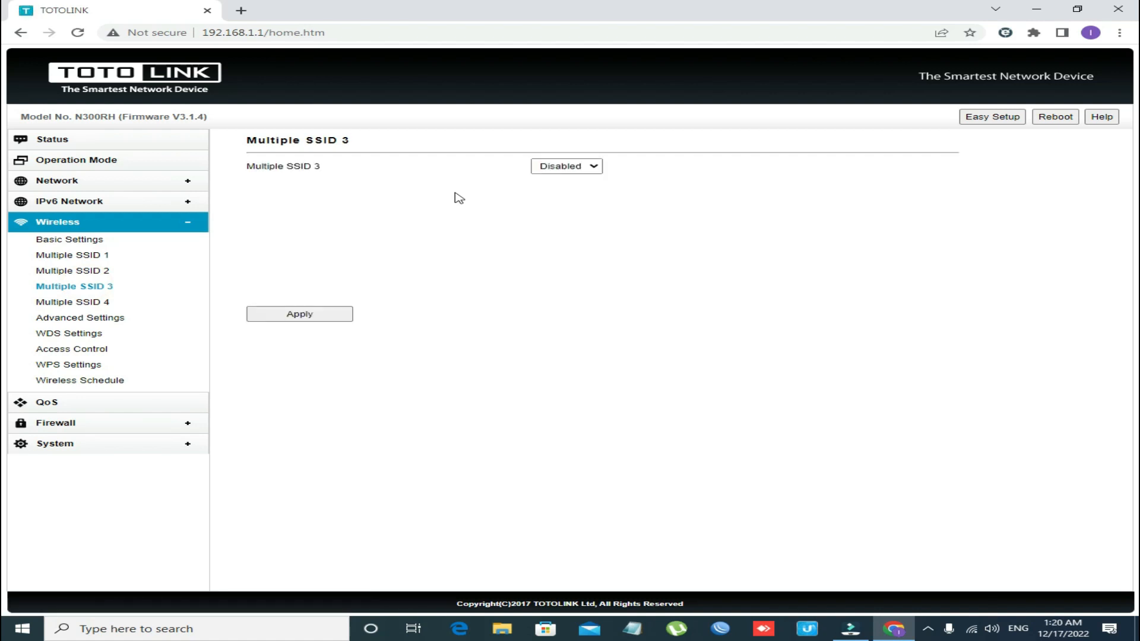
Step: Enable Multiple SSID 3, set its SSID to the owner's first name followed by "it expert", and apply the change
{"action": "left_click", "coordinate": [564, 166]}
{"action": "left_click", "coordinate": [549, 176]}
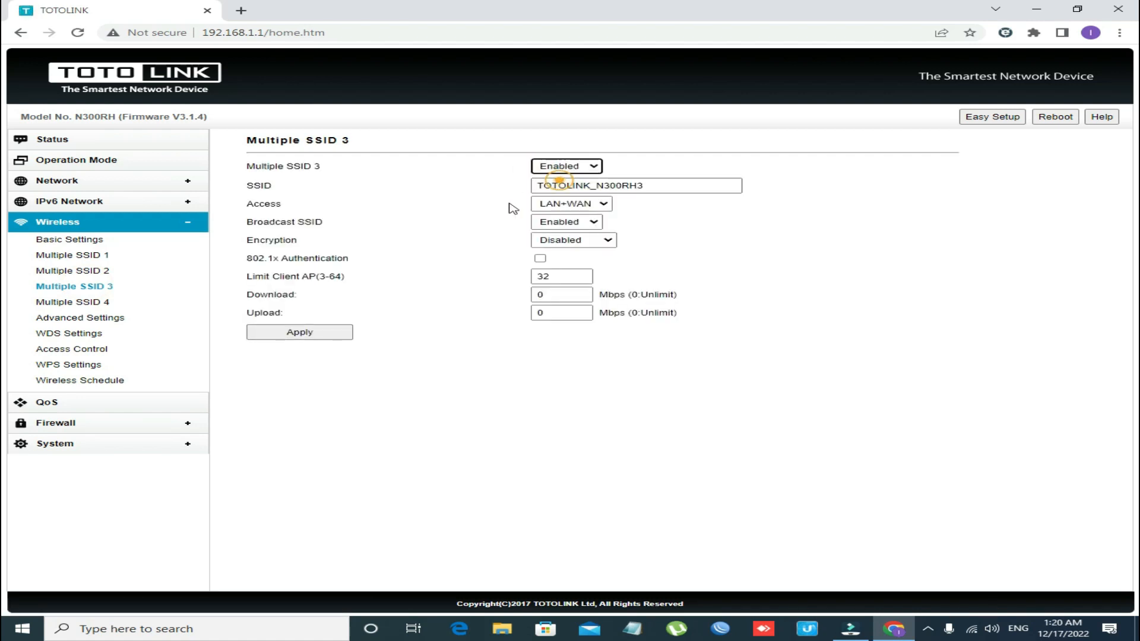
{"action": "double_click", "coordinate": [653, 191]}
{"action": "type", "text": "muneer it expert"}
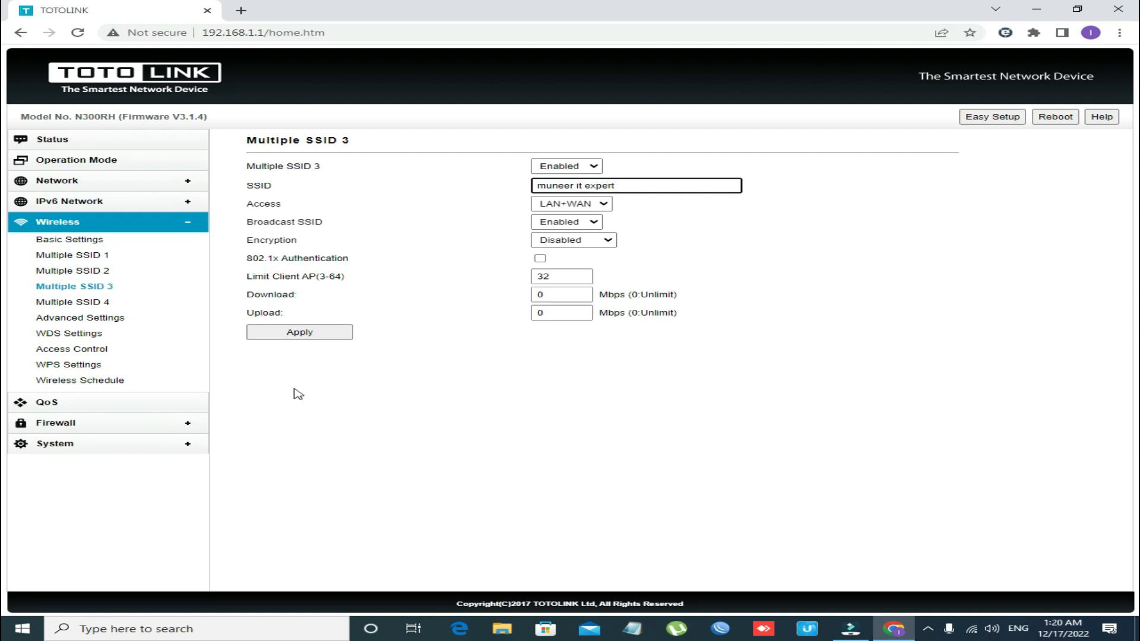
{"action": "left_click", "coordinate": [309, 332]}
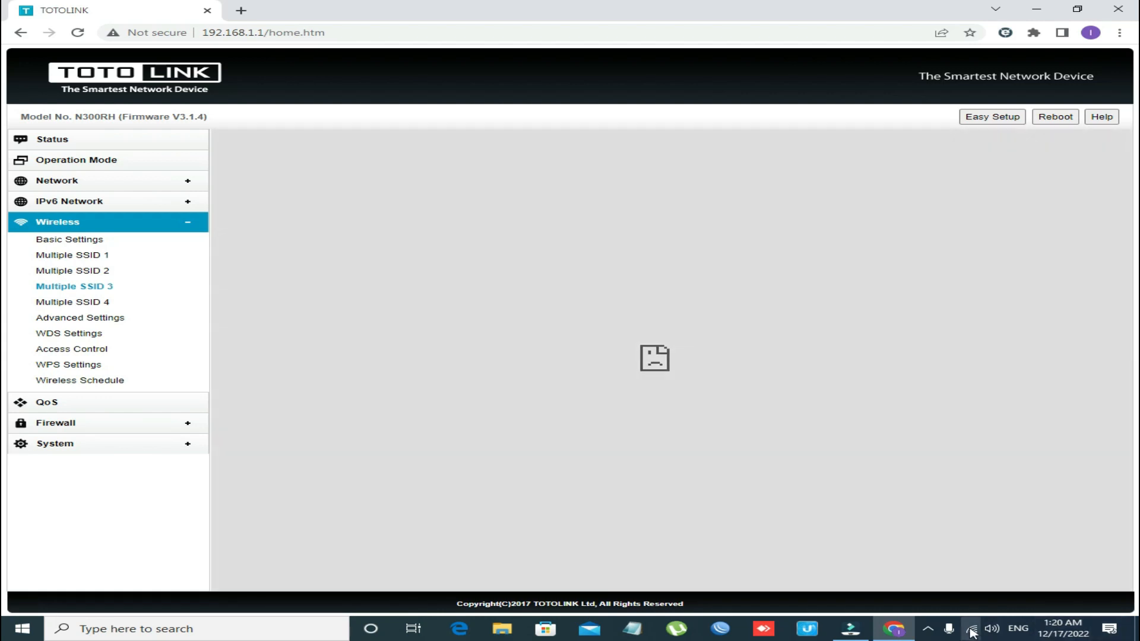
Step: Look for the newly named SSID in the computer's list of available Wi-Fi networks
{"action": "left_click", "coordinate": [971, 631]}
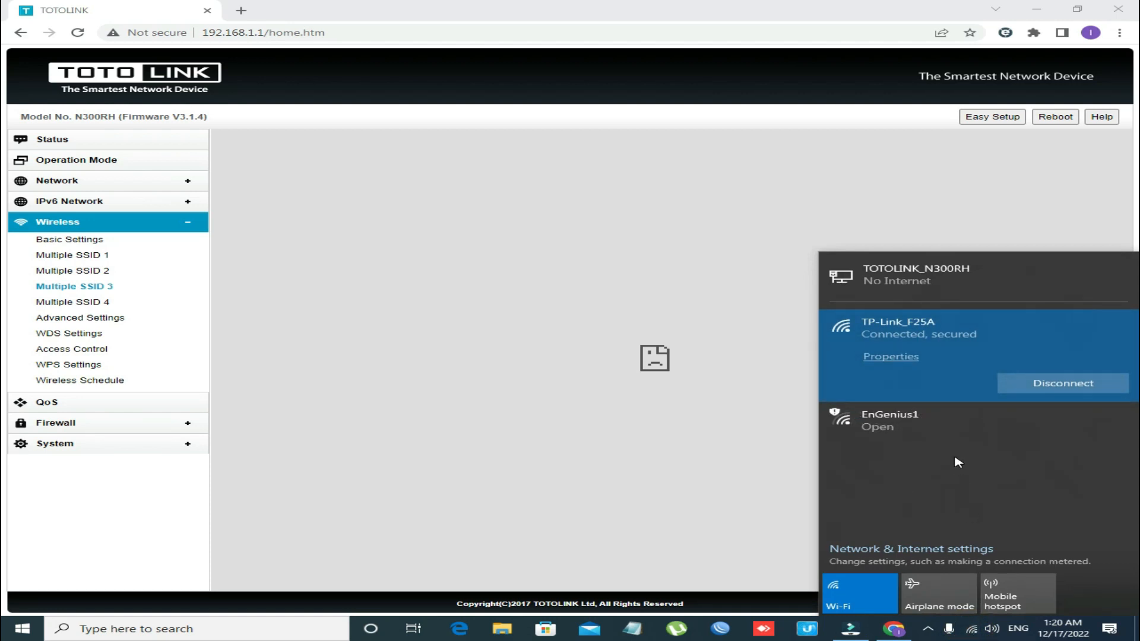
{"action": "left_click", "coordinate": [971, 631]}
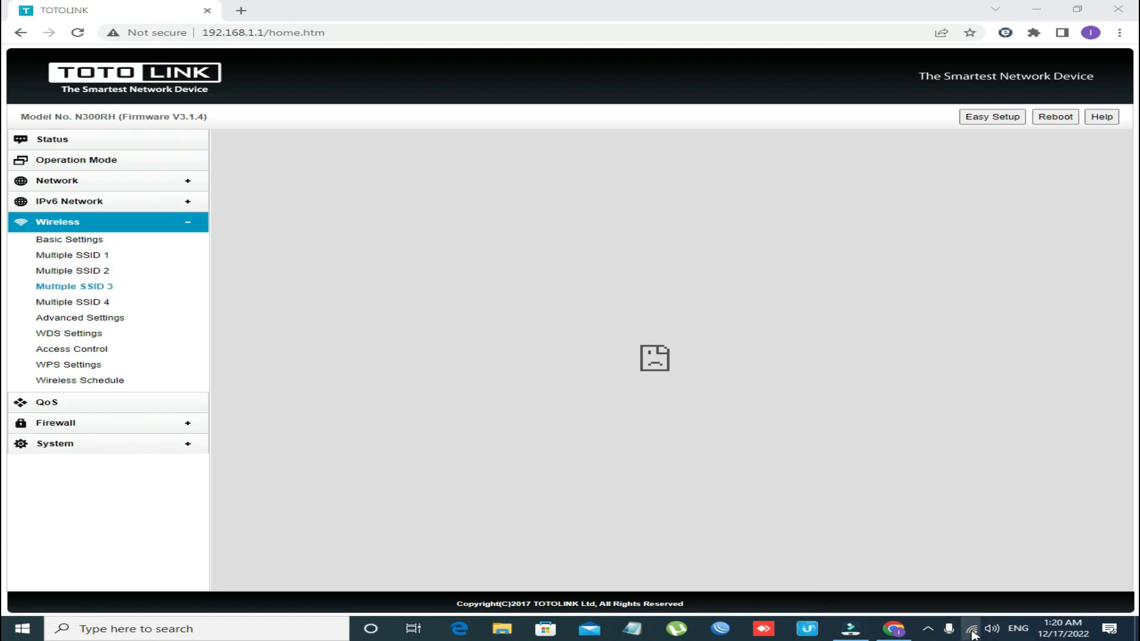
{"action": "left_click", "coordinate": [972, 632]}
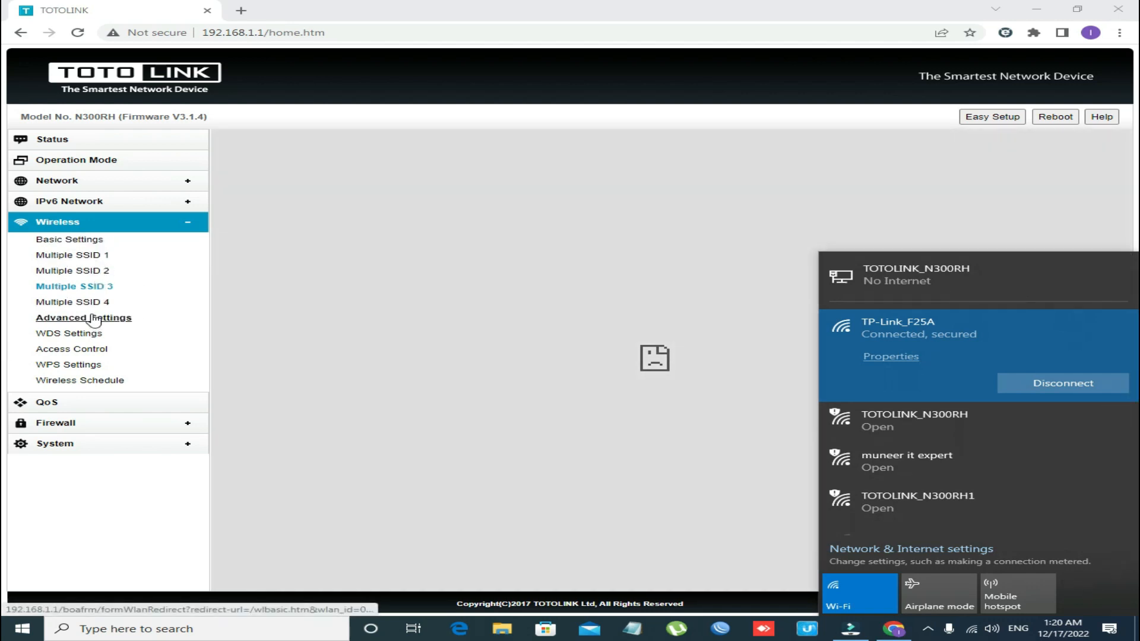
Step: Open the wireless Advanced Settings and examine the options for Band, Channel Width, Region and Channel Number
{"action": "left_click", "coordinate": [92, 318]}
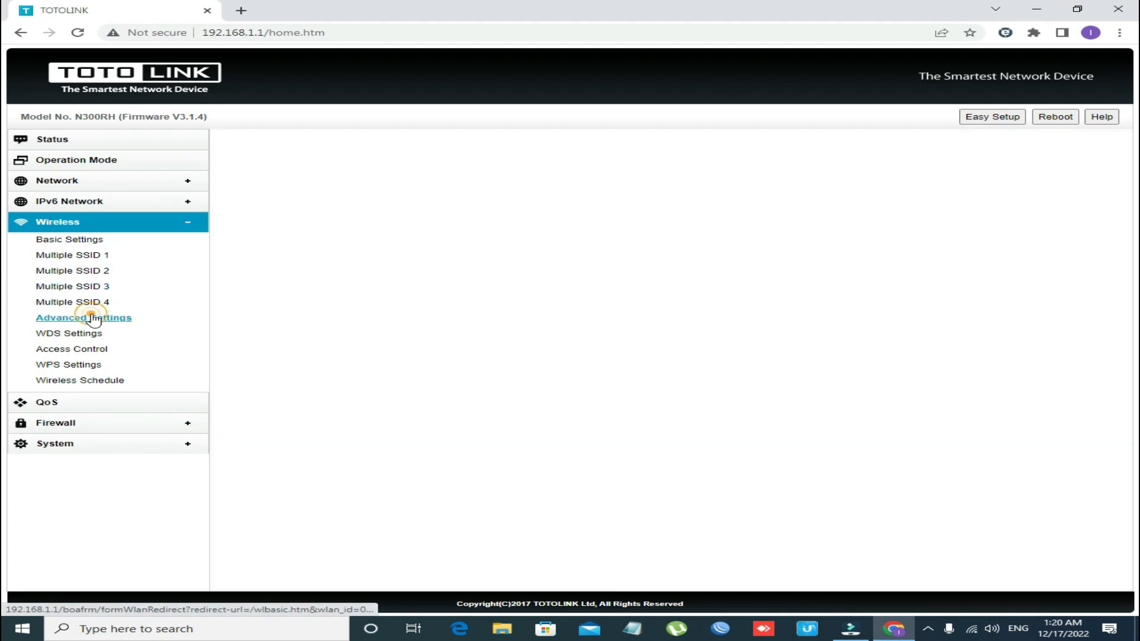
{"action": "left_click", "coordinate": [620, 168]}
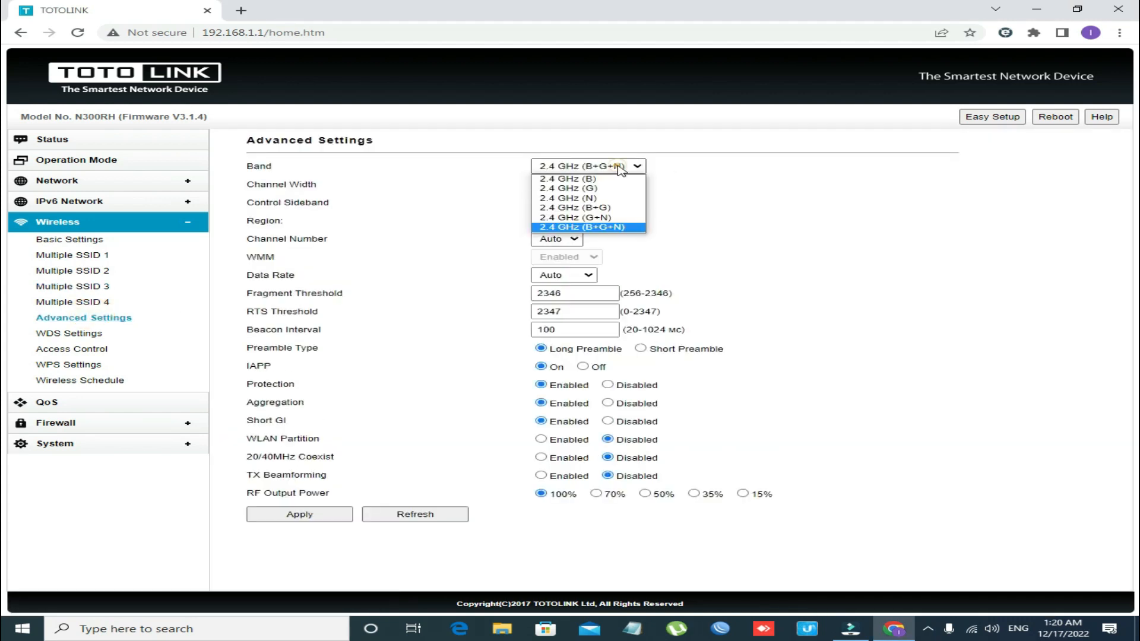
{"action": "left_click", "coordinate": [746, 160]}
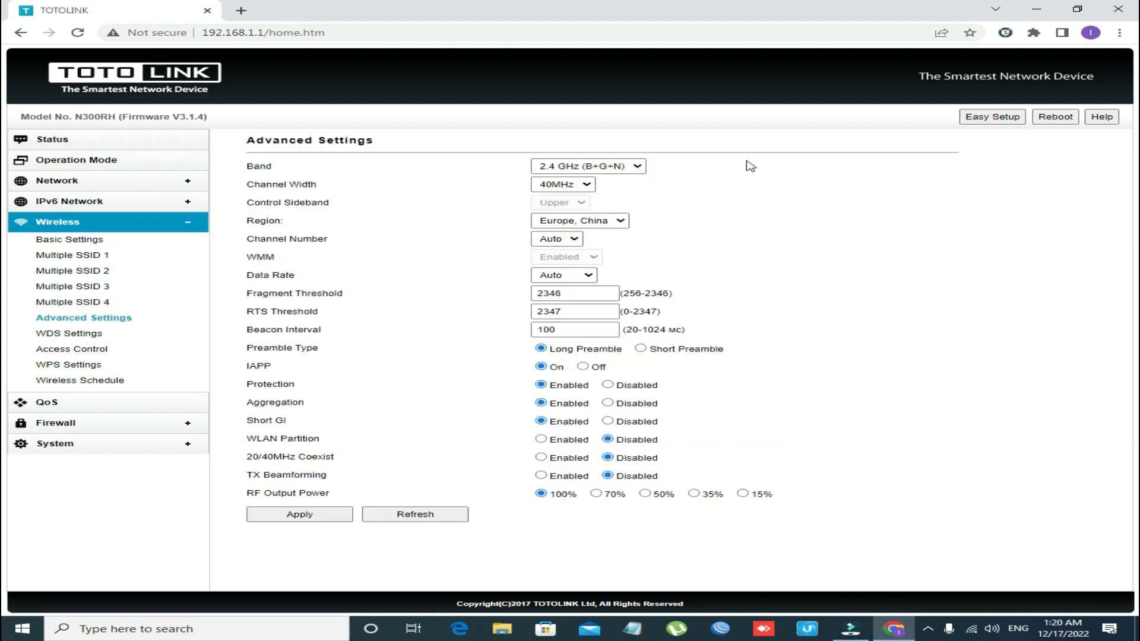
{"action": "left_click", "coordinate": [572, 188]}
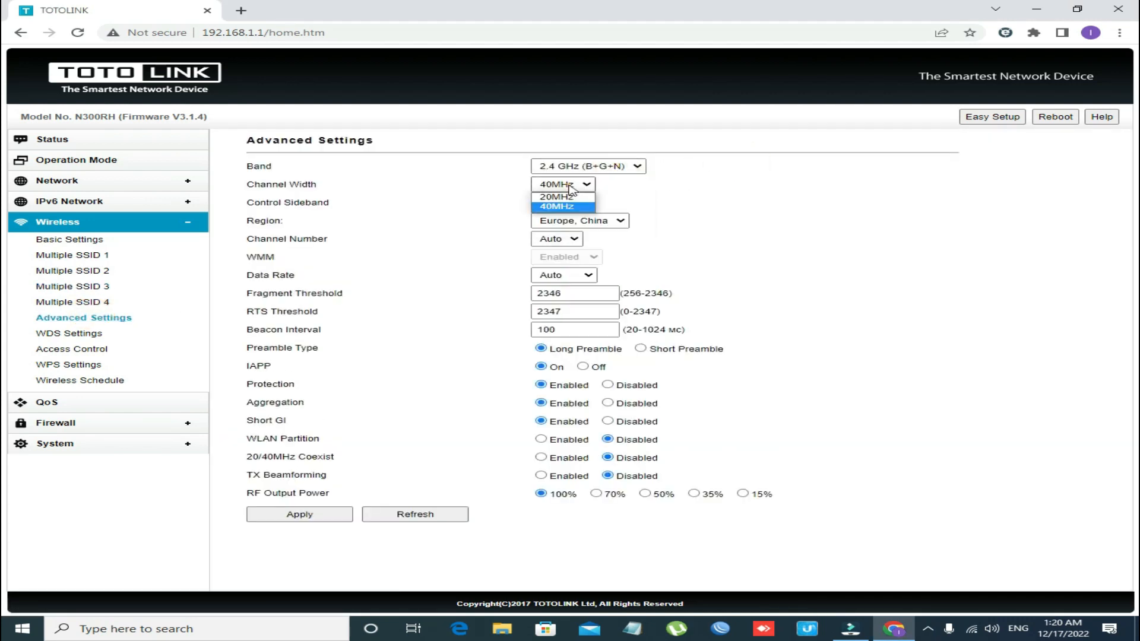
{"action": "left_click", "coordinate": [920, 199]}
{"action": "left_click", "coordinate": [603, 223]}
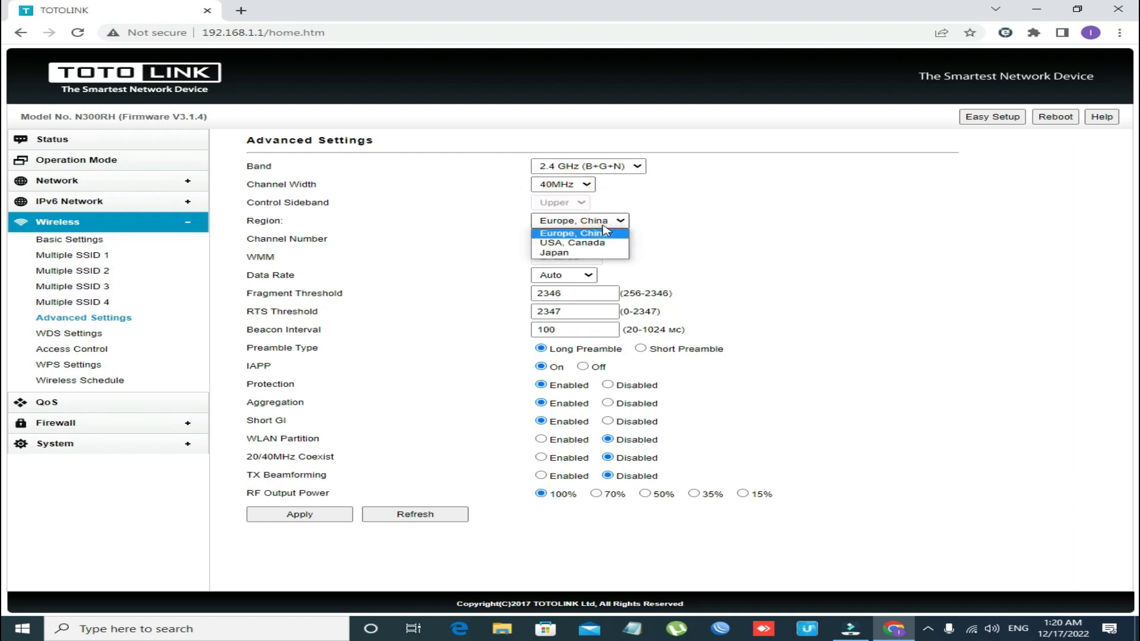
{"action": "left_click", "coordinate": [747, 223]}
{"action": "left_click", "coordinate": [560, 239]}
{"action": "left_click", "coordinate": [560, 239]}
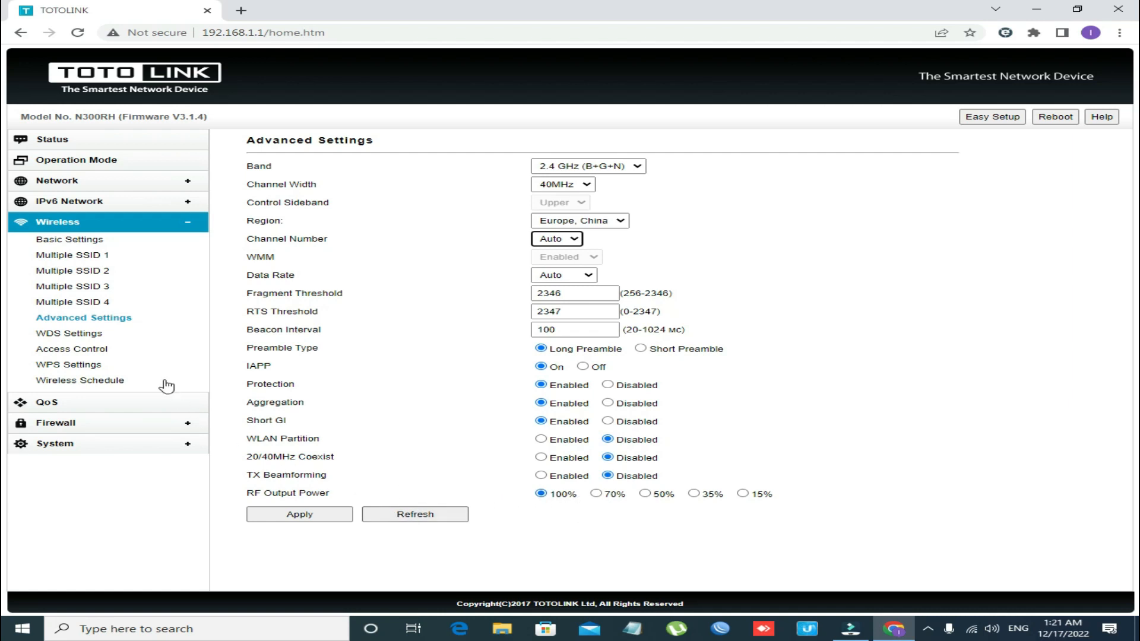
Step: View the WDS Settings and open the wireless Access Control page
{"action": "left_click", "coordinate": [70, 333]}
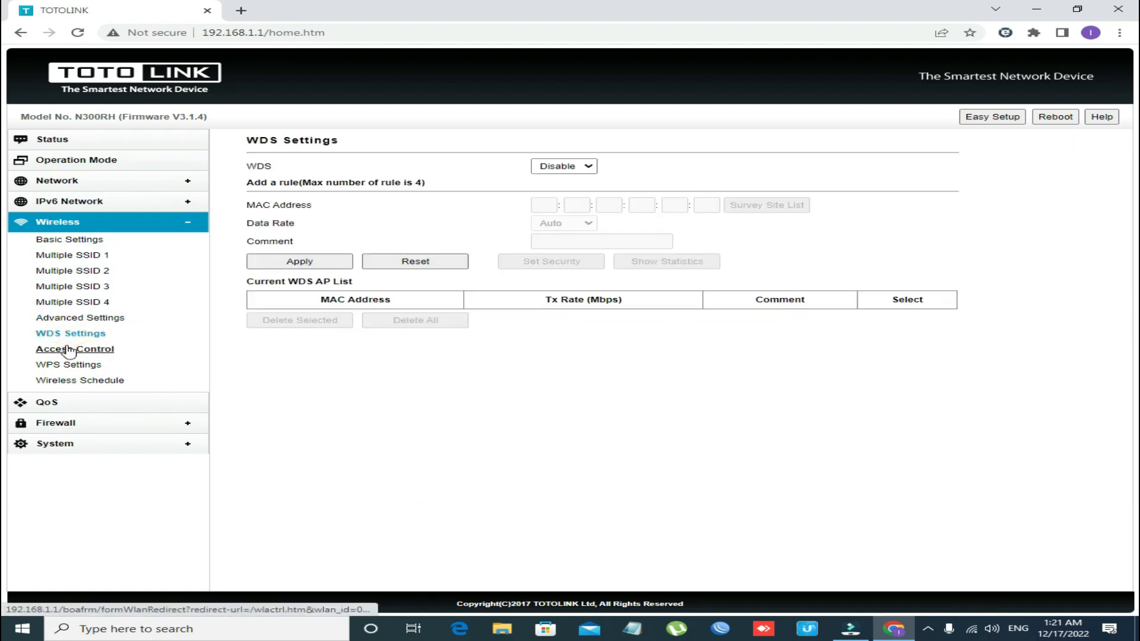
{"action": "left_click", "coordinate": [70, 350]}
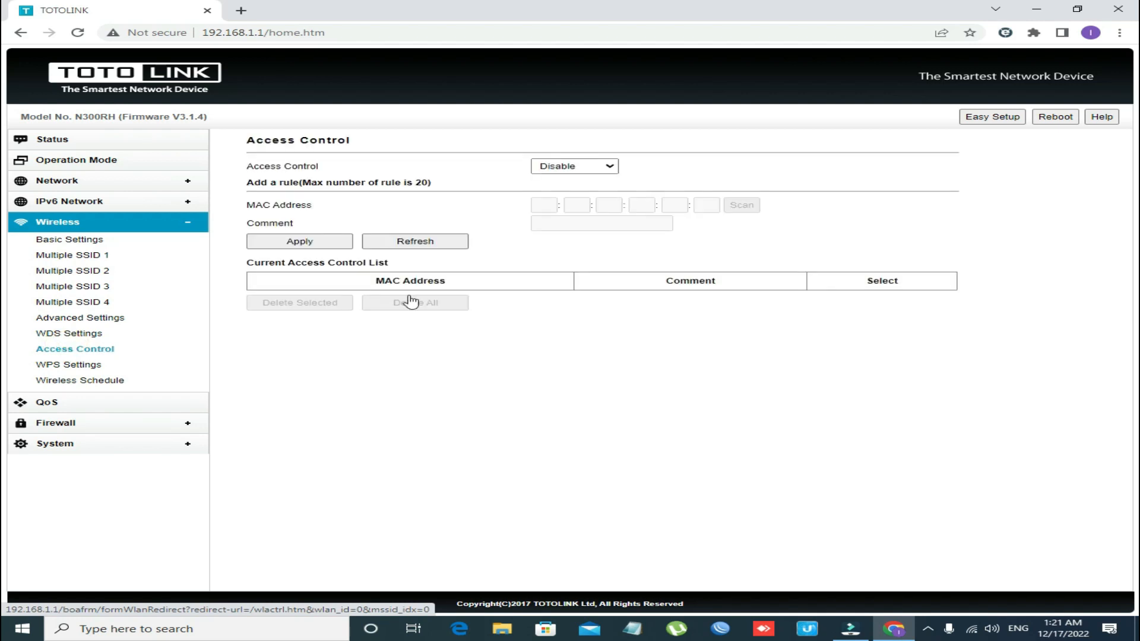
Step: Set Access Control to Allow Listed, scan for connected wireless clients, and refresh and close the IP/MAC list
{"action": "left_click", "coordinate": [598, 169]}
{"action": "left_click", "coordinate": [585, 185]}
{"action": "left_click", "coordinate": [736, 206]}
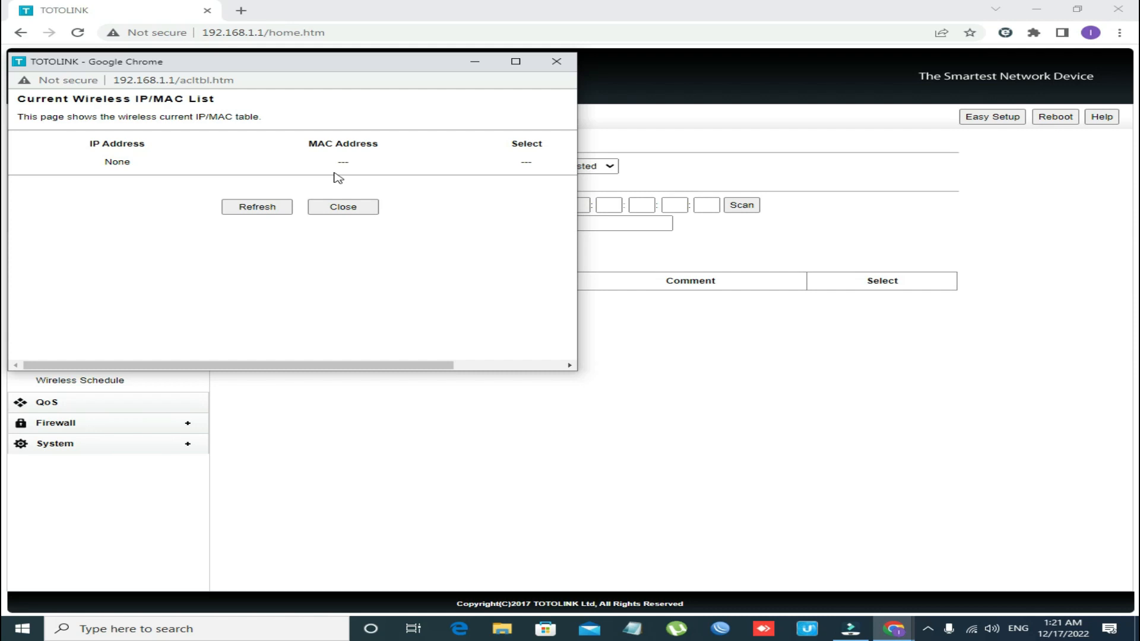
{"action": "left_click", "coordinate": [273, 206]}
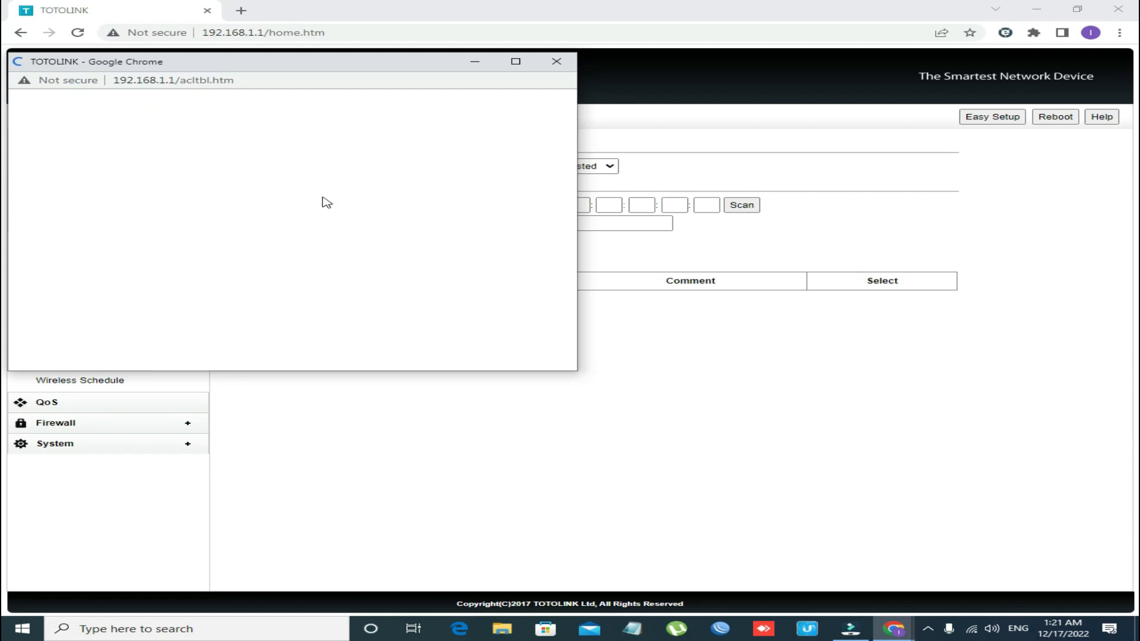
{"action": "left_click", "coordinate": [556, 61]}
Step: Show the rule's MAC Address and Comment fields, and set Access Control back to Disable
{"action": "left_click", "coordinate": [545, 205]}
{"action": "left_click", "coordinate": [572, 224]}
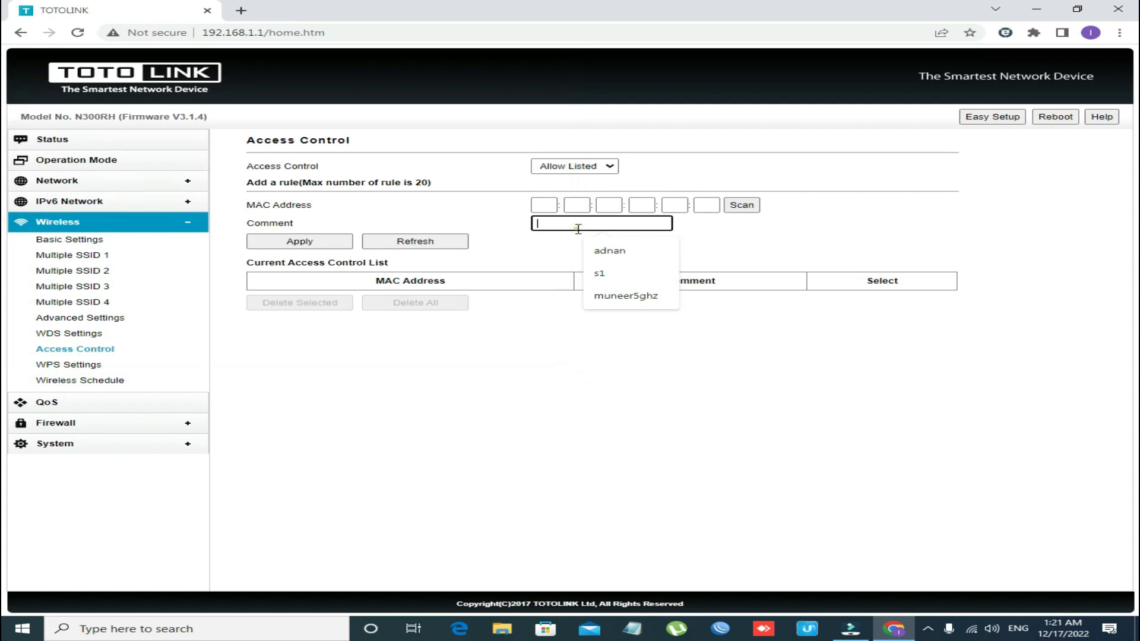
{"action": "left_click", "coordinate": [539, 373]}
{"action": "left_click", "coordinate": [573, 167]}
{"action": "left_click", "coordinate": [555, 178]}
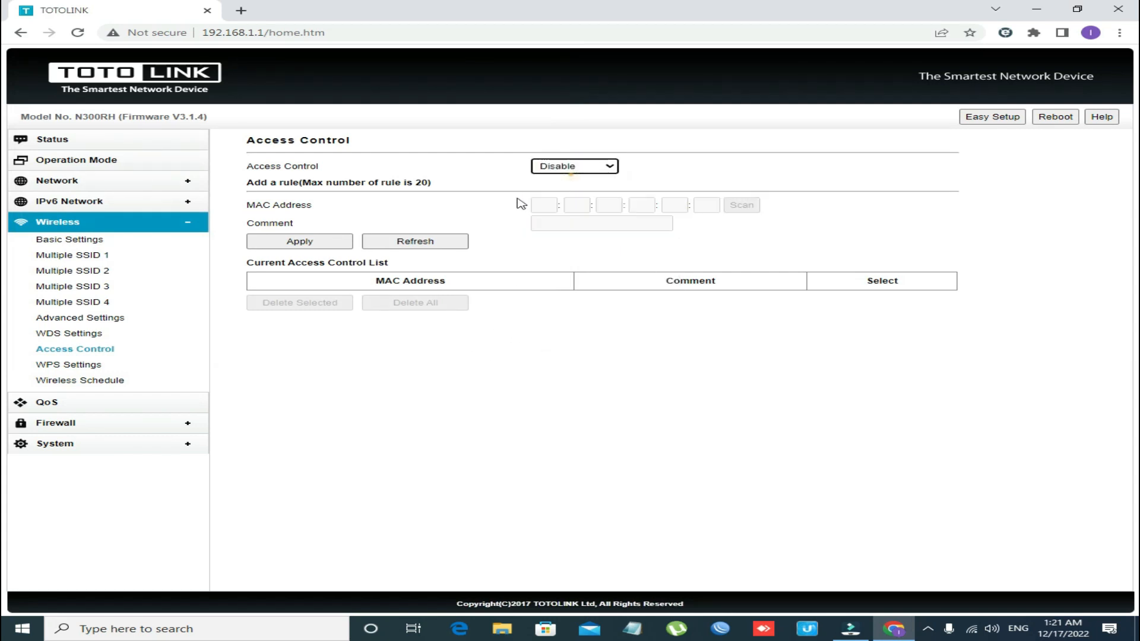
Step: View the WPS Settings and Wireless Schedule pages
{"action": "left_click", "coordinate": [79, 366]}
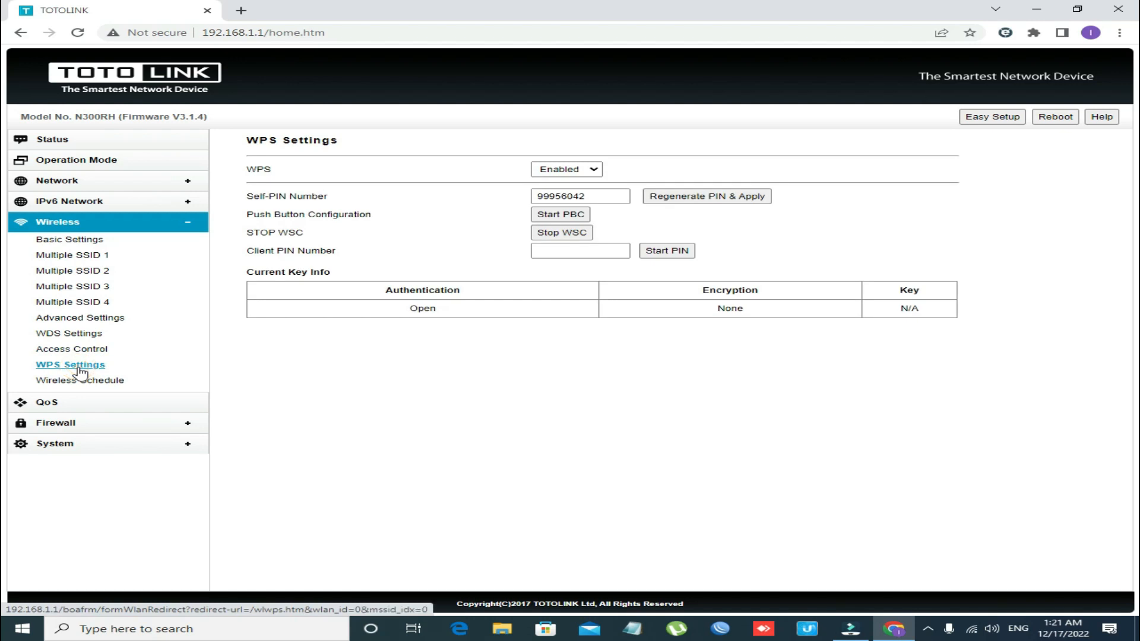
{"action": "left_click", "coordinate": [92, 381]}
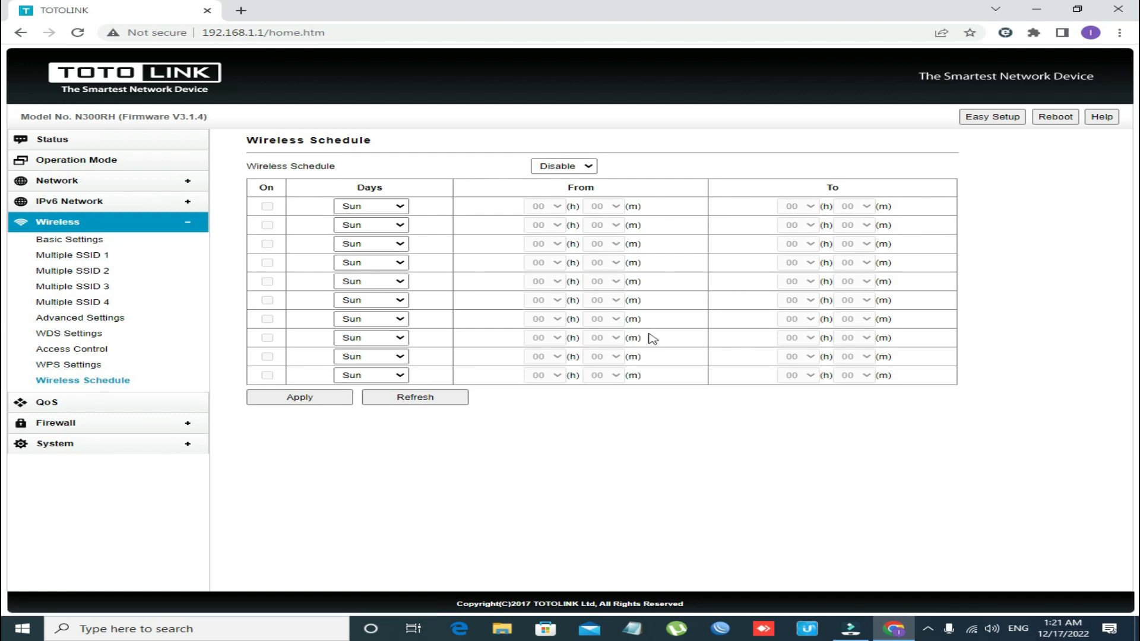
Step: Enable QoS and fill the new rule's IPv4 address by scanning and picking the client 192.168.1.11
{"action": "left_click", "coordinate": [46, 403]}
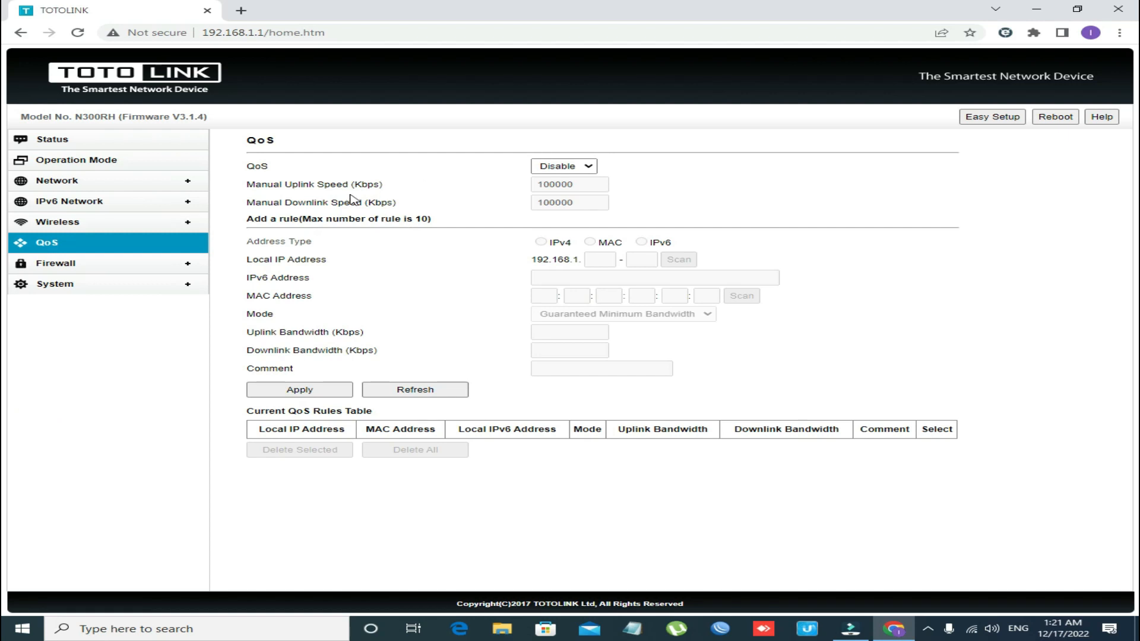
{"action": "left_click", "coordinate": [564, 166]}
{"action": "left_click", "coordinate": [568, 186]}
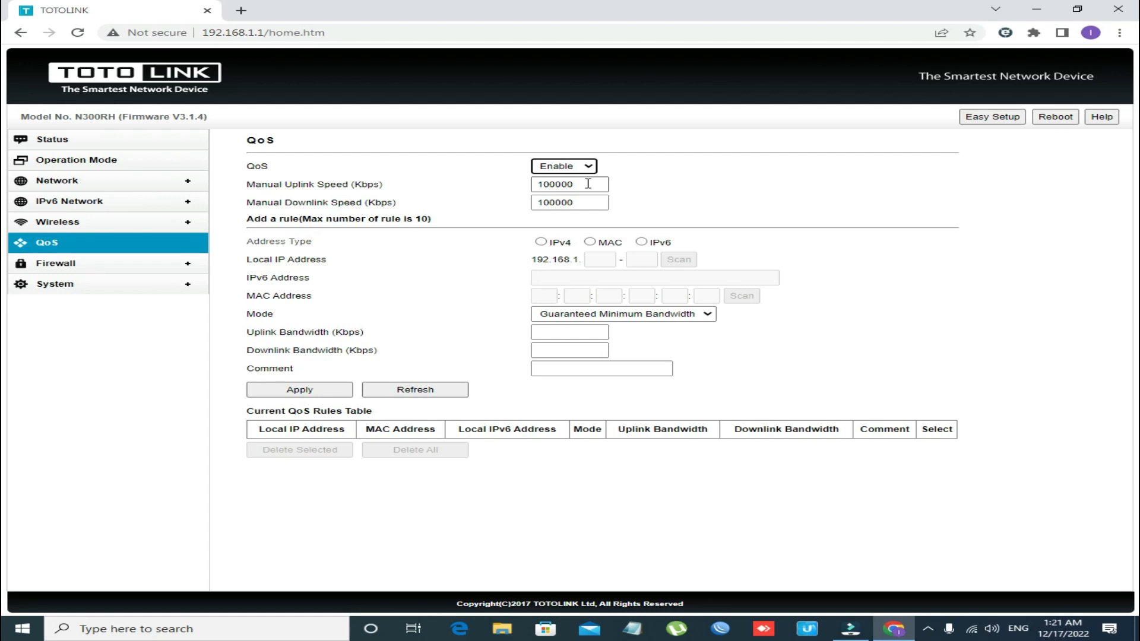
{"action": "left_click", "coordinate": [541, 243]}
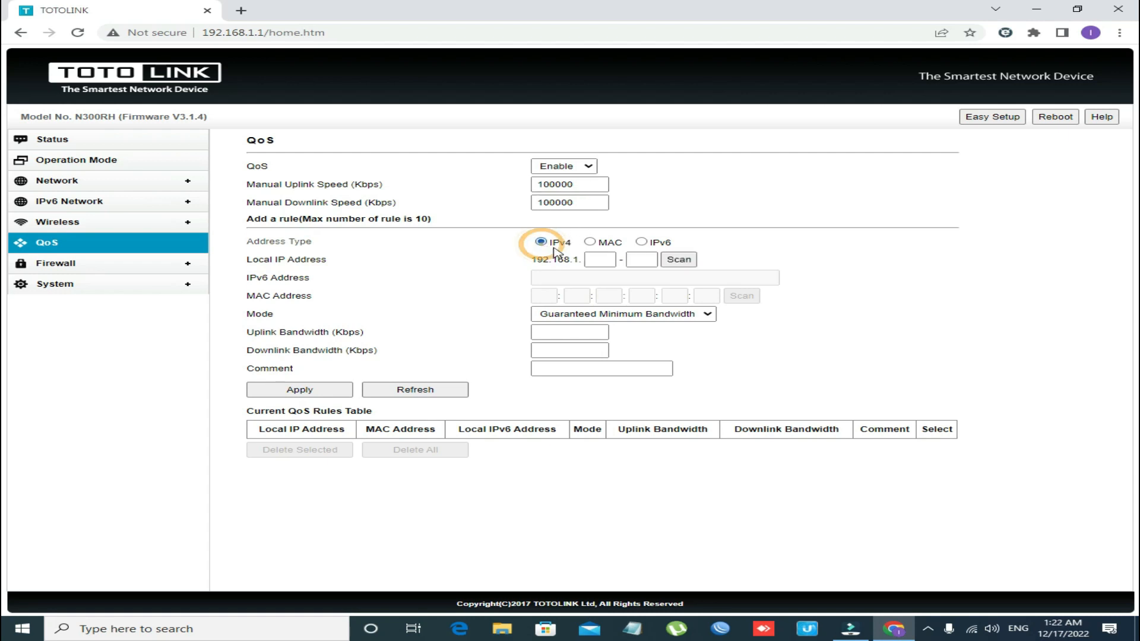
{"action": "left_click", "coordinate": [677, 261]}
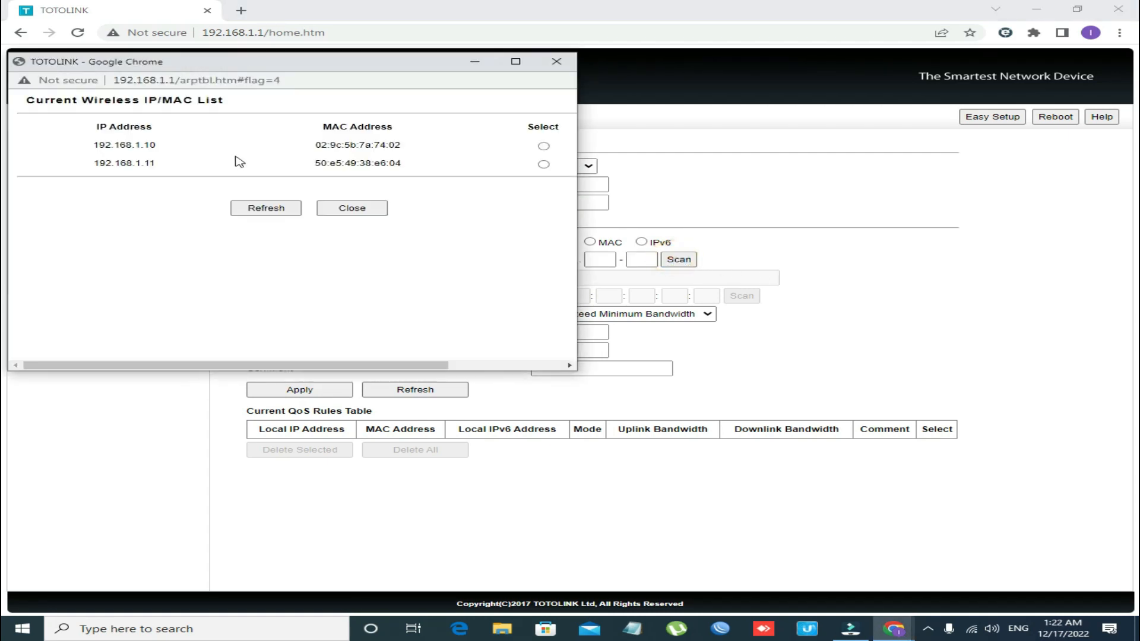
{"action": "left_click", "coordinate": [544, 165]}
{"action": "left_click", "coordinate": [350, 208]}
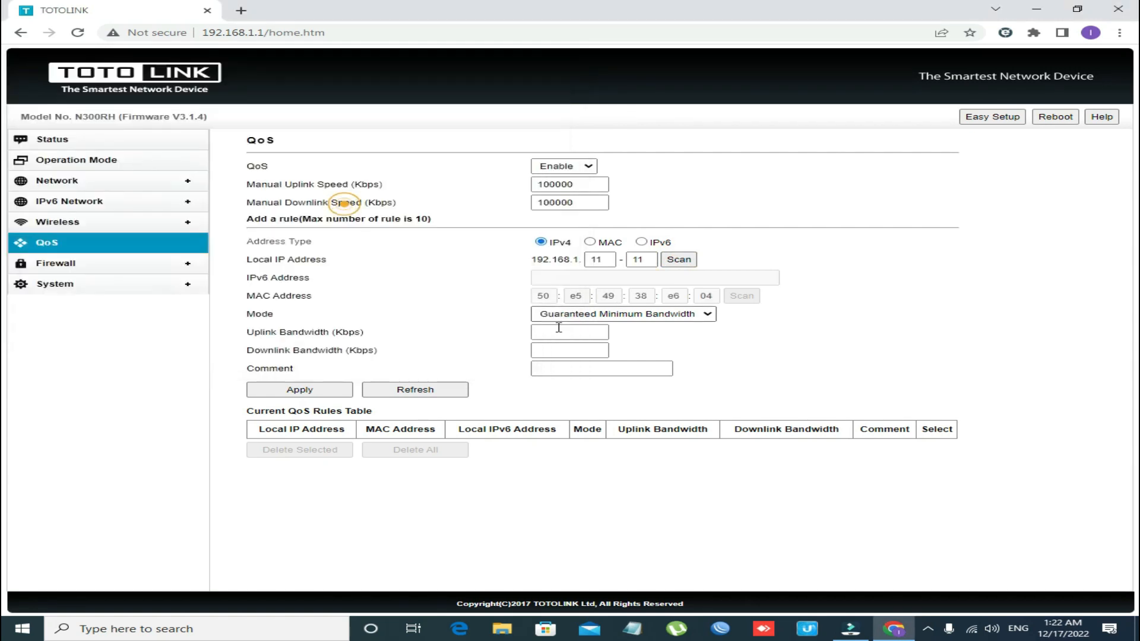
Step: Add the QoS rule with Guaranteed Minimum Bandwidth mode, 3000 Kbps uplink, 3000 Kbps downlink and a person's name as the comment
{"action": "left_click", "coordinate": [656, 315]}
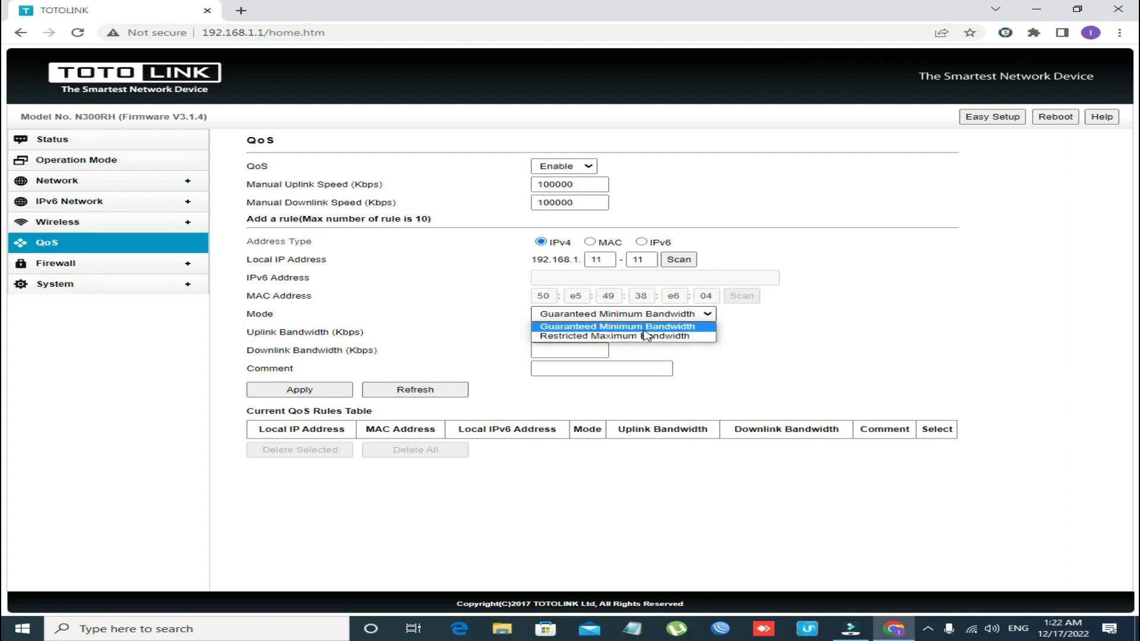
{"action": "left_click", "coordinate": [643, 326]}
{"action": "left_click", "coordinate": [579, 332]}
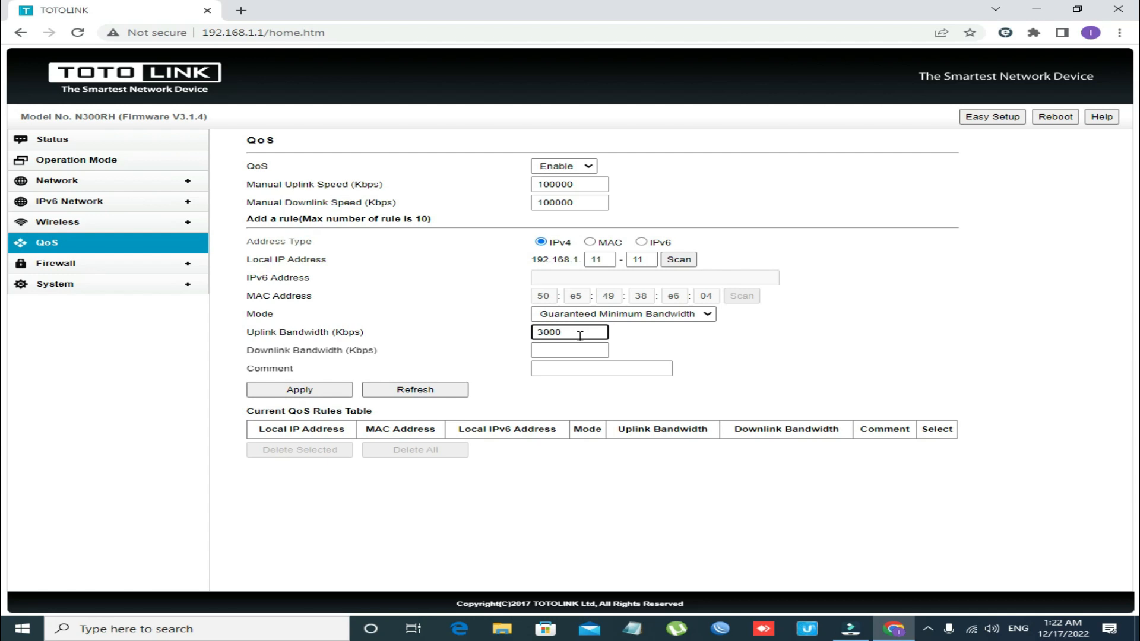
{"action": "left_click", "coordinate": [574, 349]}
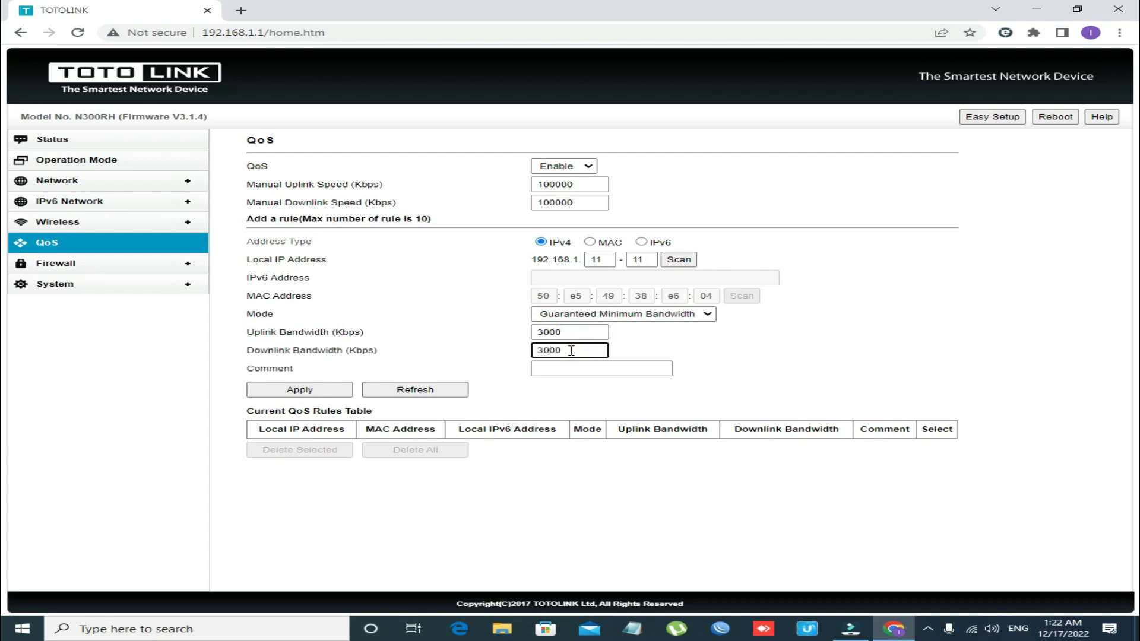
{"action": "left_click", "coordinate": [601, 368]}
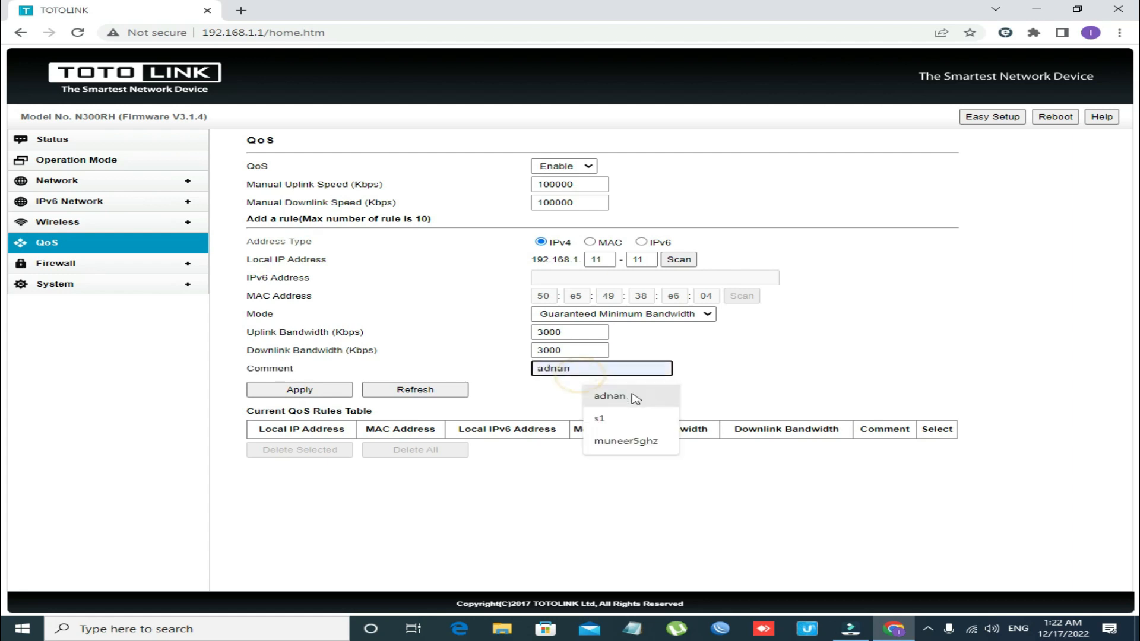
{"action": "left_click", "coordinate": [631, 393]}
{"action": "left_click", "coordinate": [299, 389]}
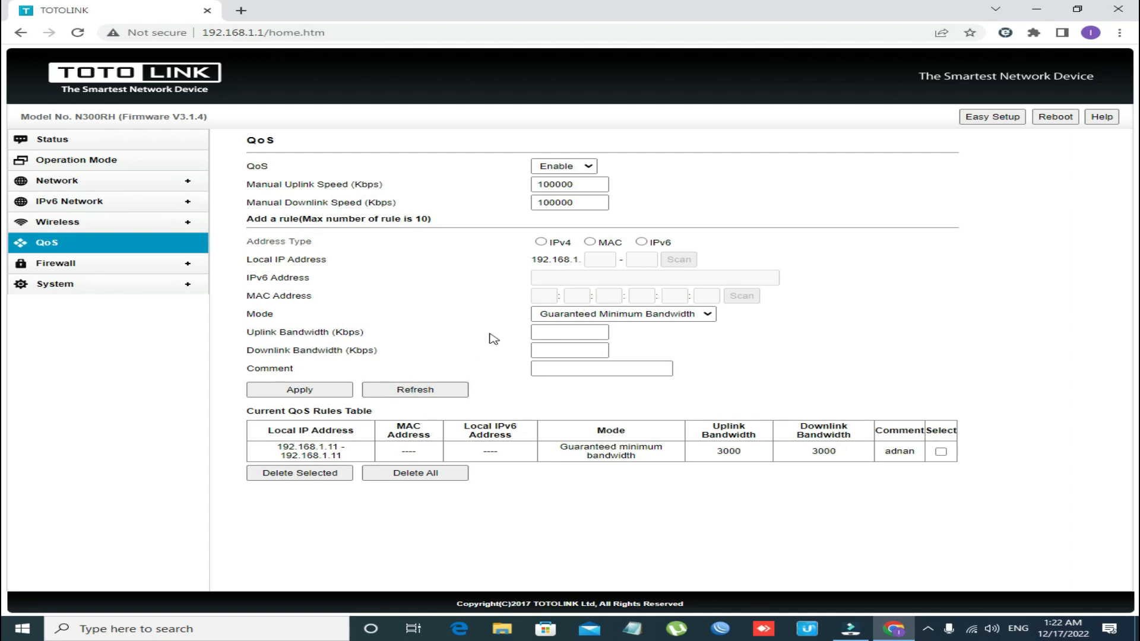
Step: View the Firewall's SIP ALG, SPI Firewall, MAC Filtering and IP/Port Filtering pages
{"action": "left_click", "coordinate": [76, 266]}
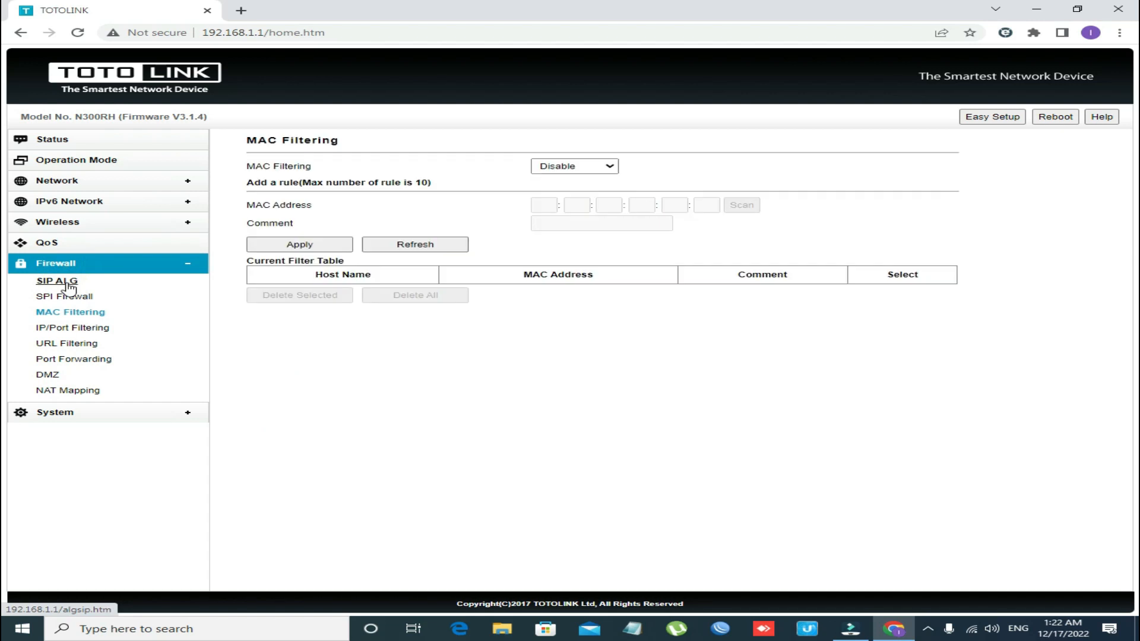
{"action": "left_click", "coordinate": [67, 284]}
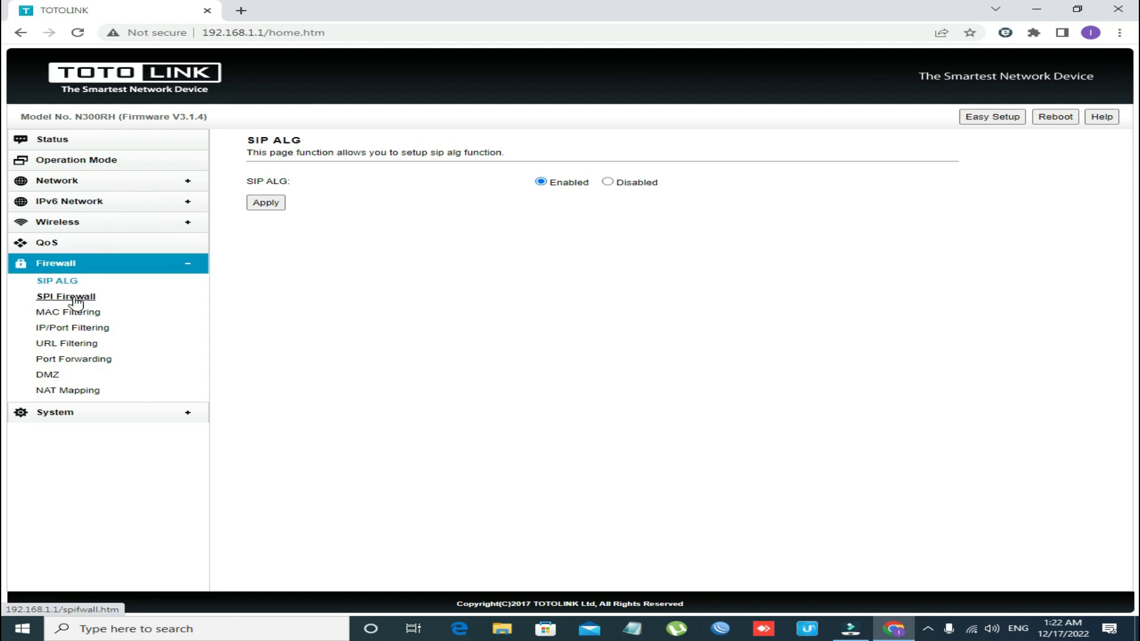
{"action": "left_click", "coordinate": [75, 300]}
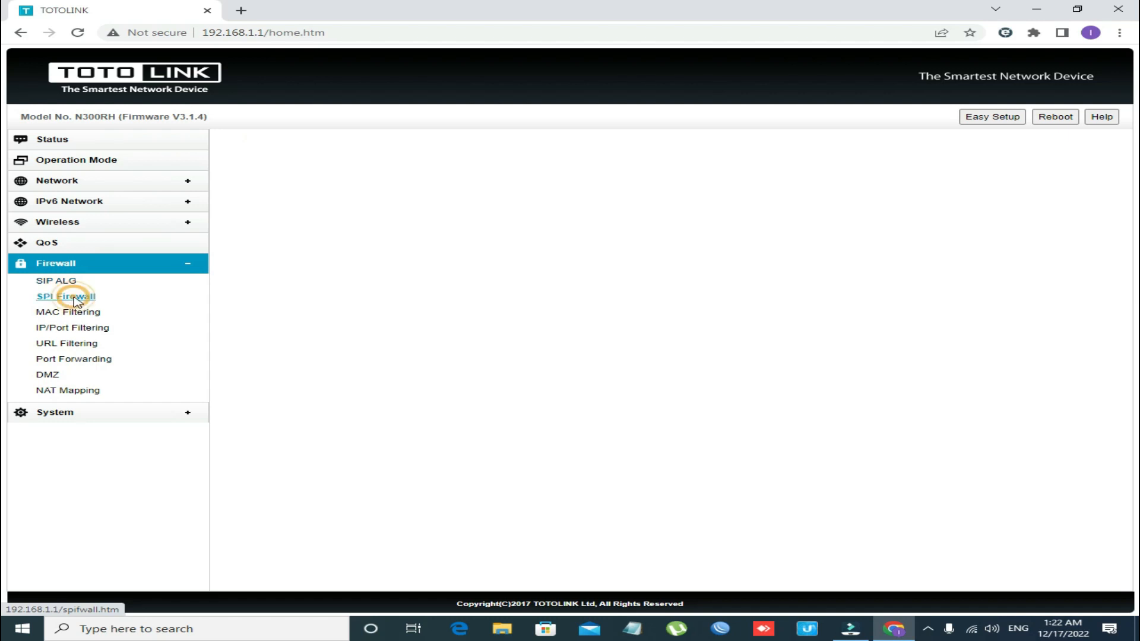
{"action": "left_click", "coordinate": [80, 314]}
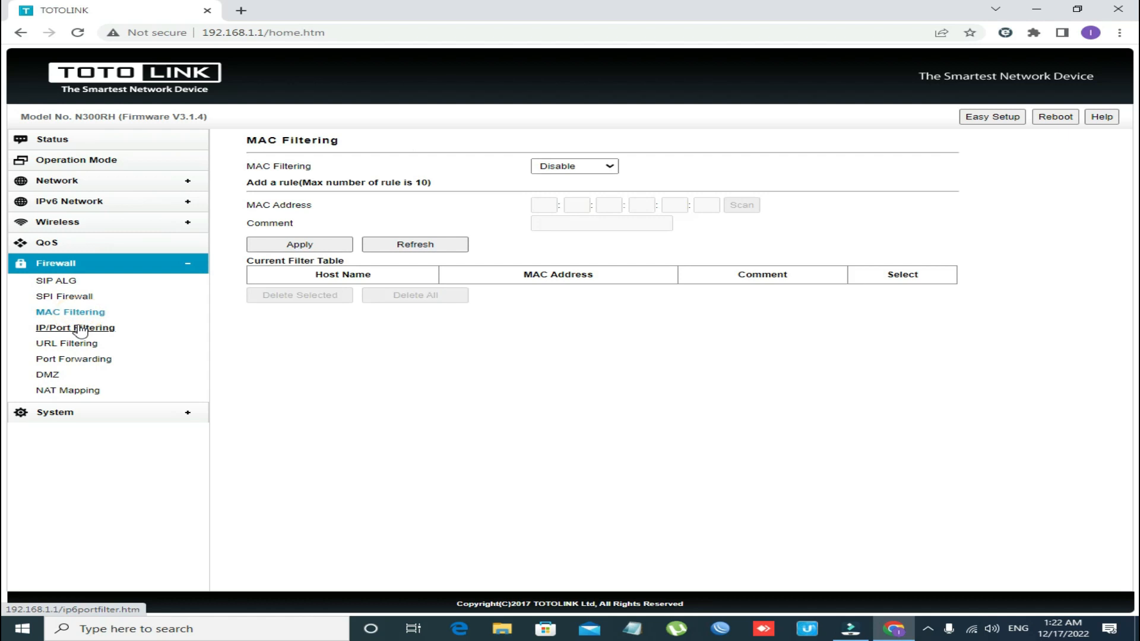
{"action": "left_click", "coordinate": [80, 329]}
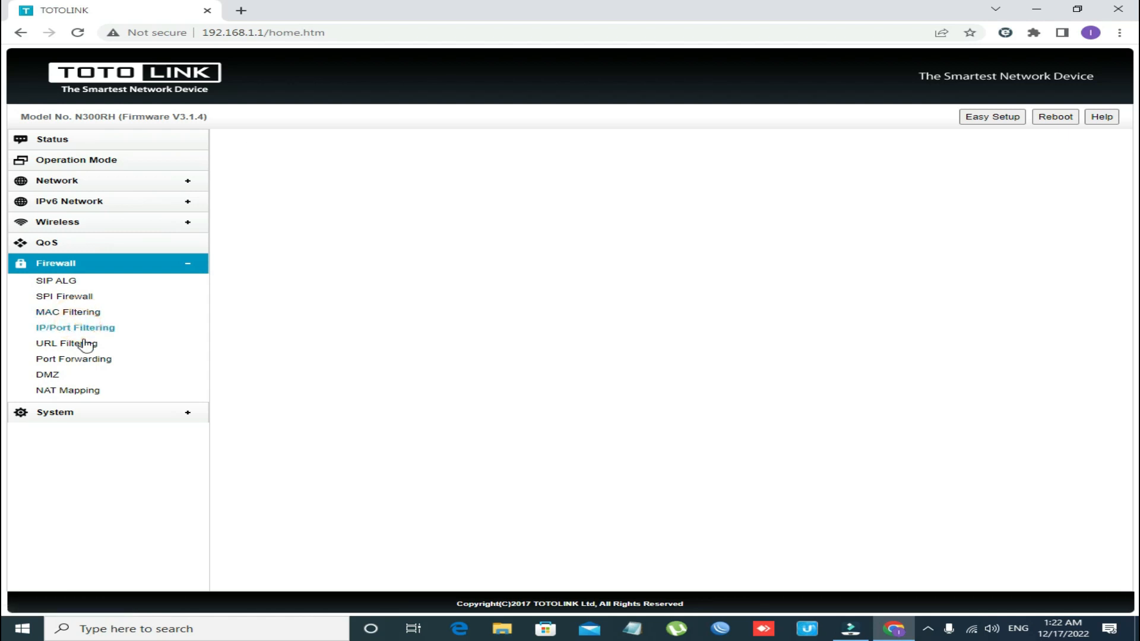
Step: View the Firewall's URL Filtering, Port Forwarding, DMZ and NAT Mapping pages
{"action": "left_click", "coordinate": [83, 343]}
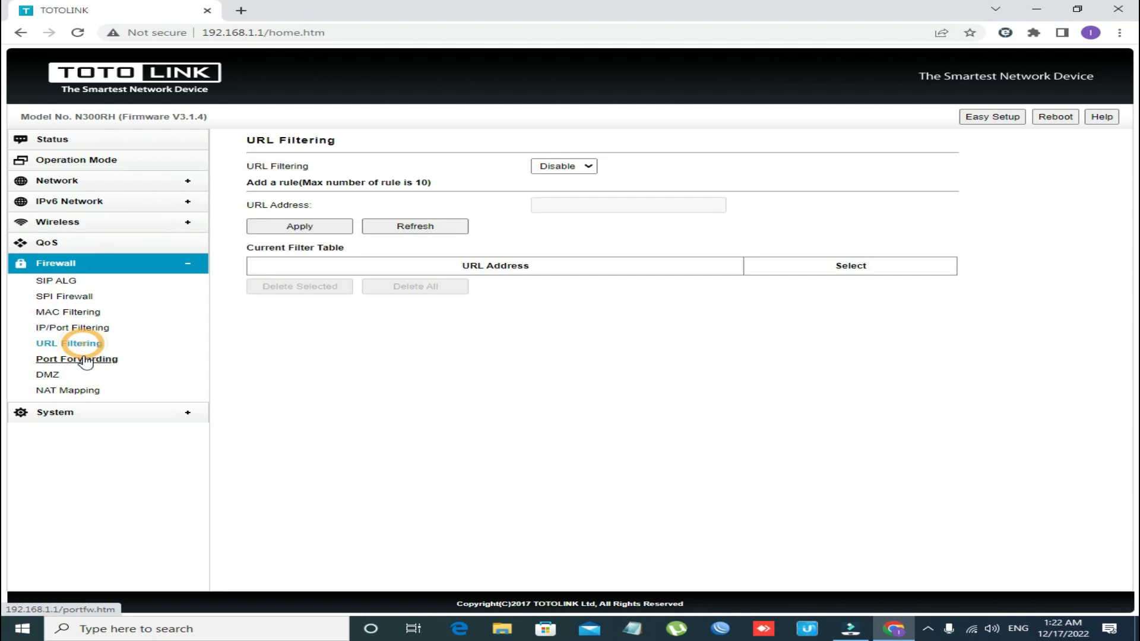
{"action": "left_click", "coordinate": [86, 360]}
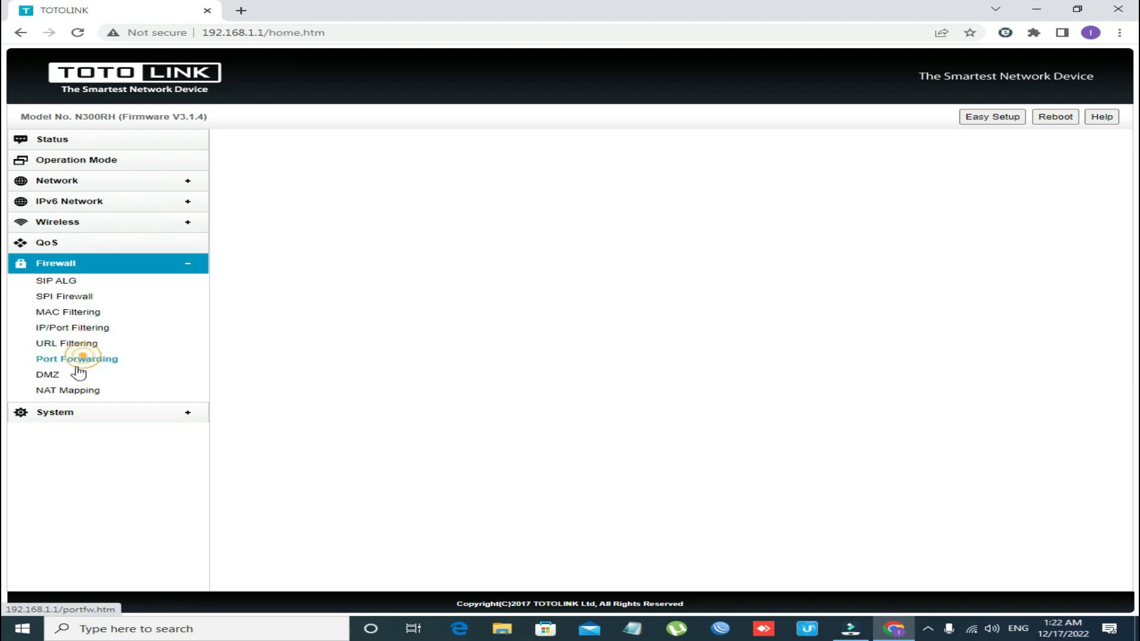
{"action": "left_click", "coordinate": [47, 375]}
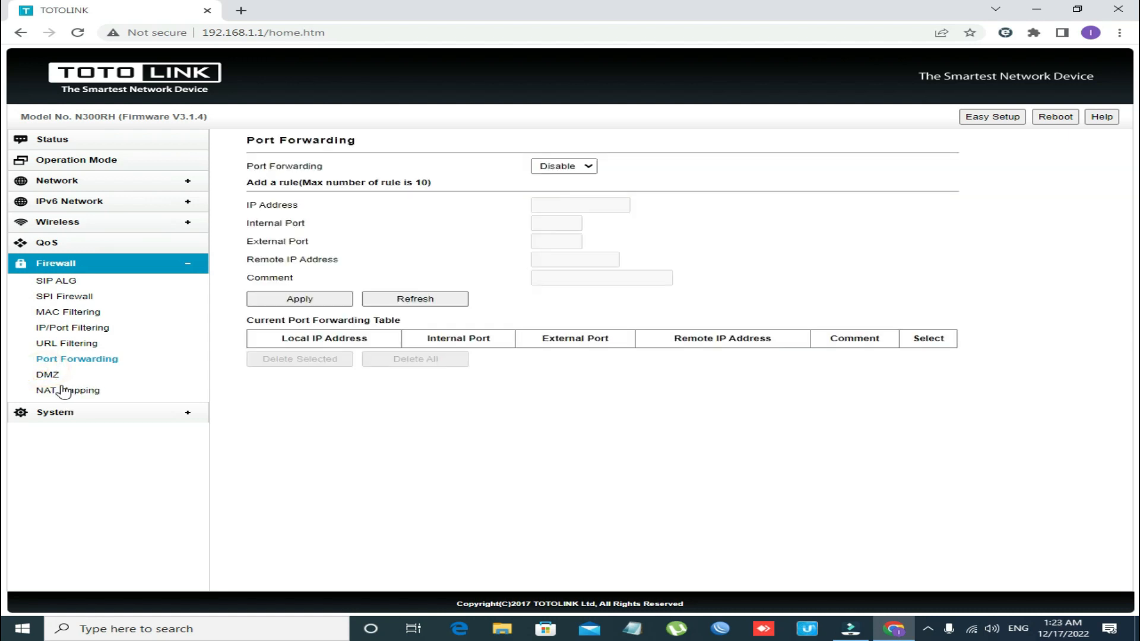
{"action": "left_click", "coordinate": [69, 394]}
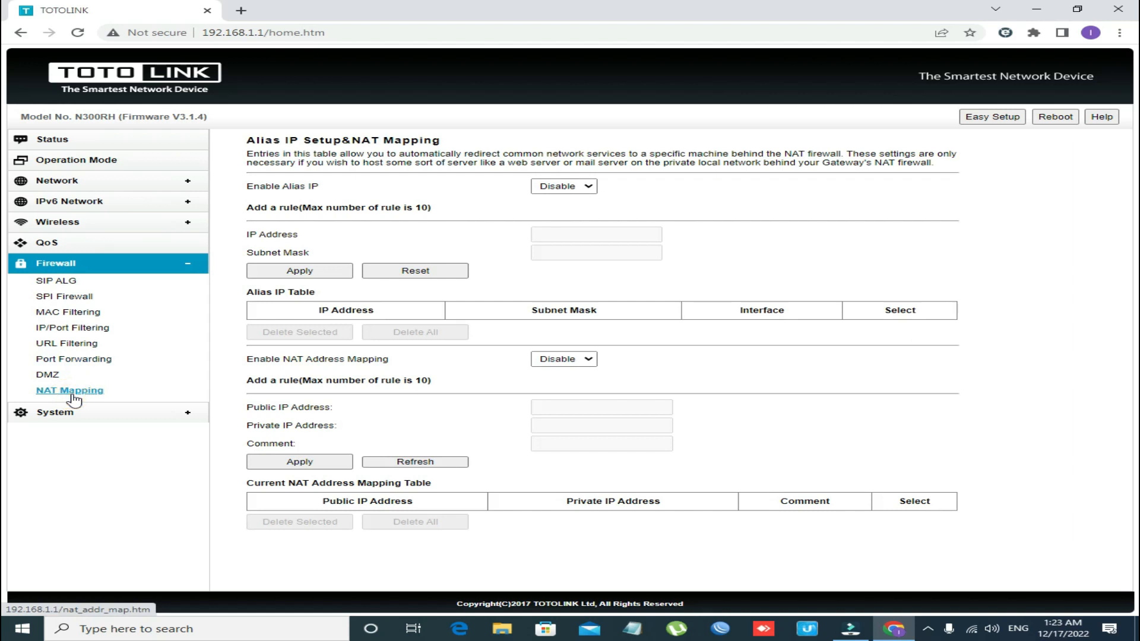
Step: View the System section's Upgrade Firmware, Save/Reload Settings, DDNS Settings and Denial-of-Service pages
{"action": "left_click", "coordinate": [60, 411]}
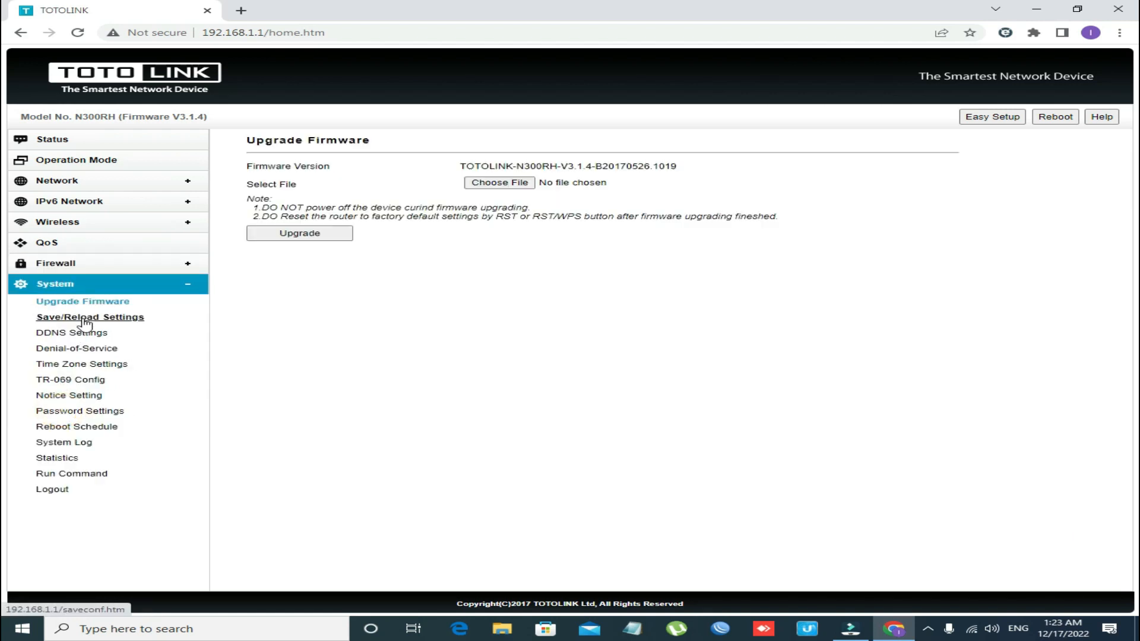
{"action": "left_click", "coordinate": [85, 321]}
{"action": "left_click", "coordinate": [83, 335]}
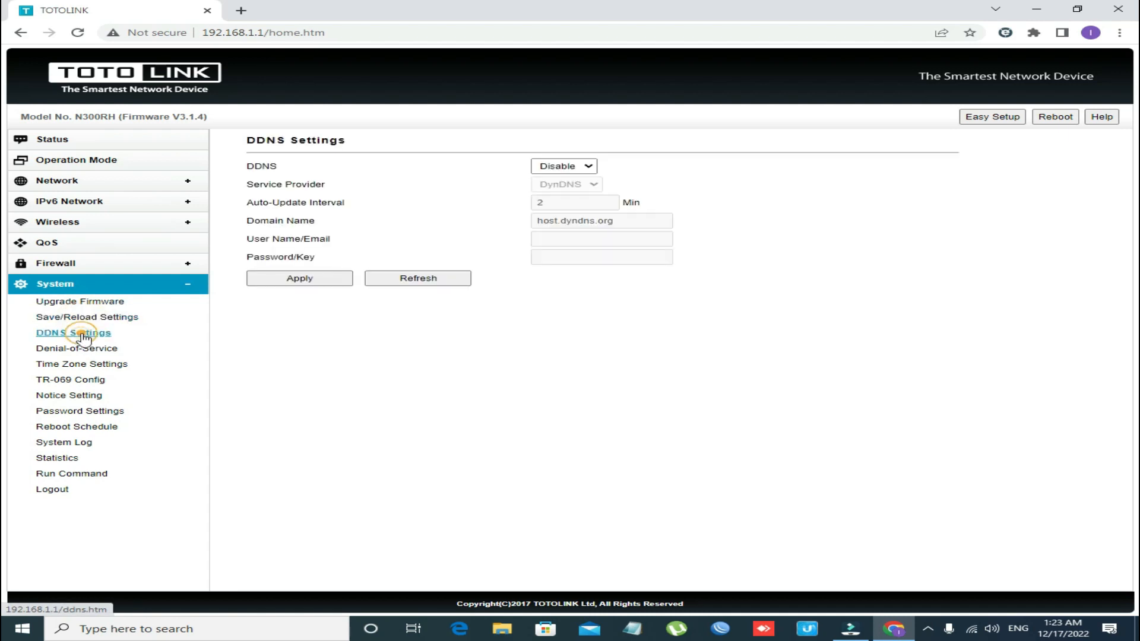
{"action": "left_click", "coordinate": [97, 350]}
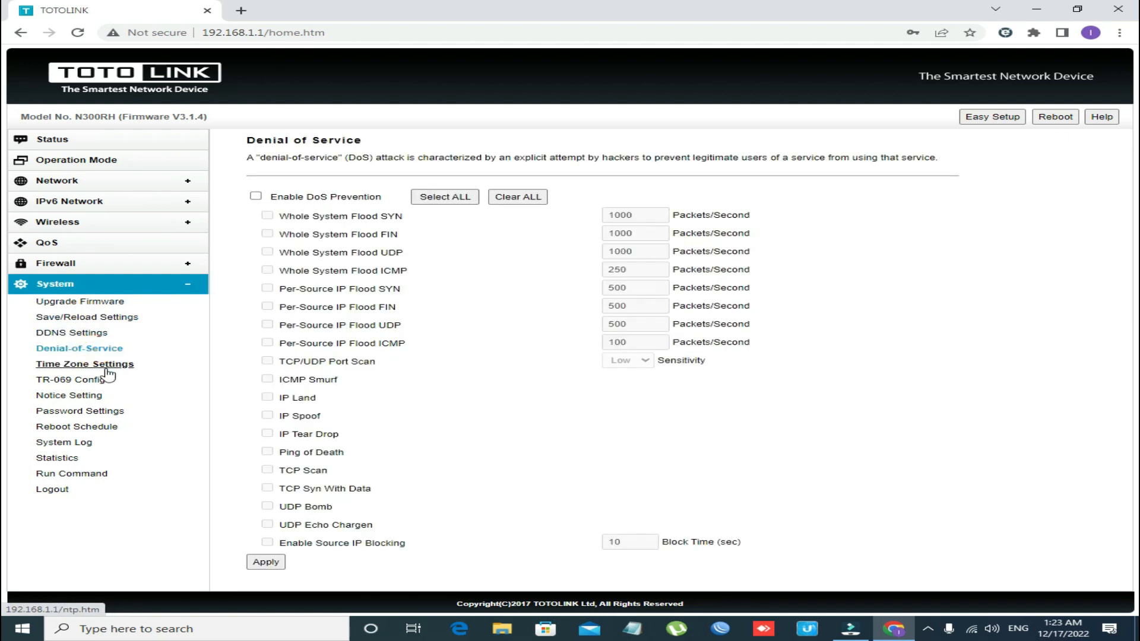
Step: Open the Time Zone Settings, look over the available time zones and close the list without choosing one
{"action": "left_click", "coordinate": [107, 370]}
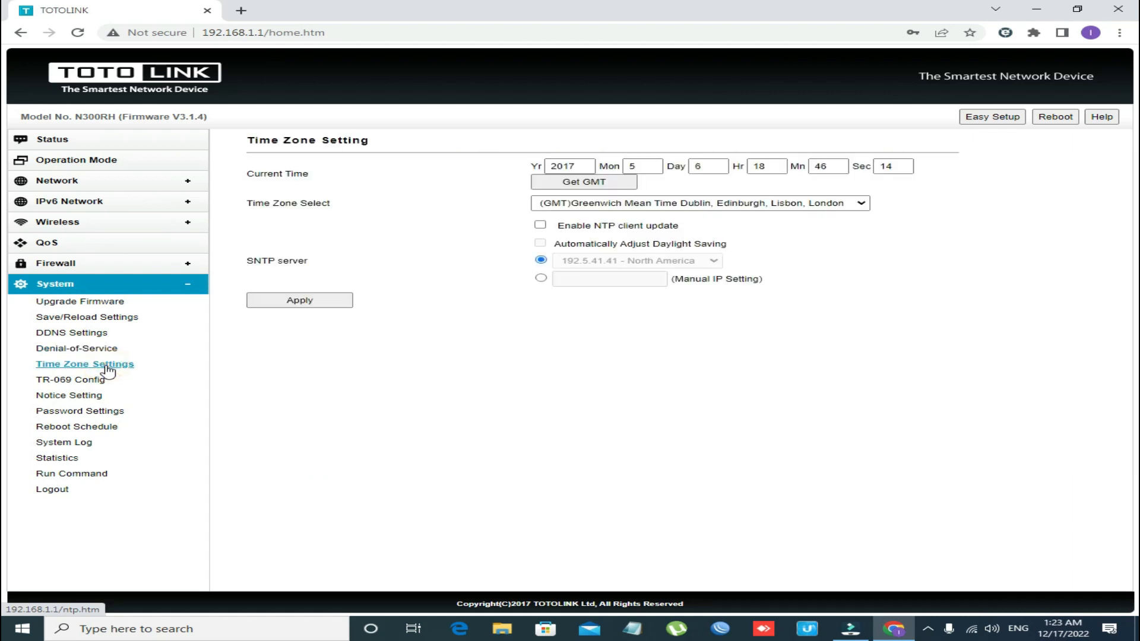
{"action": "left_click", "coordinate": [694, 203]}
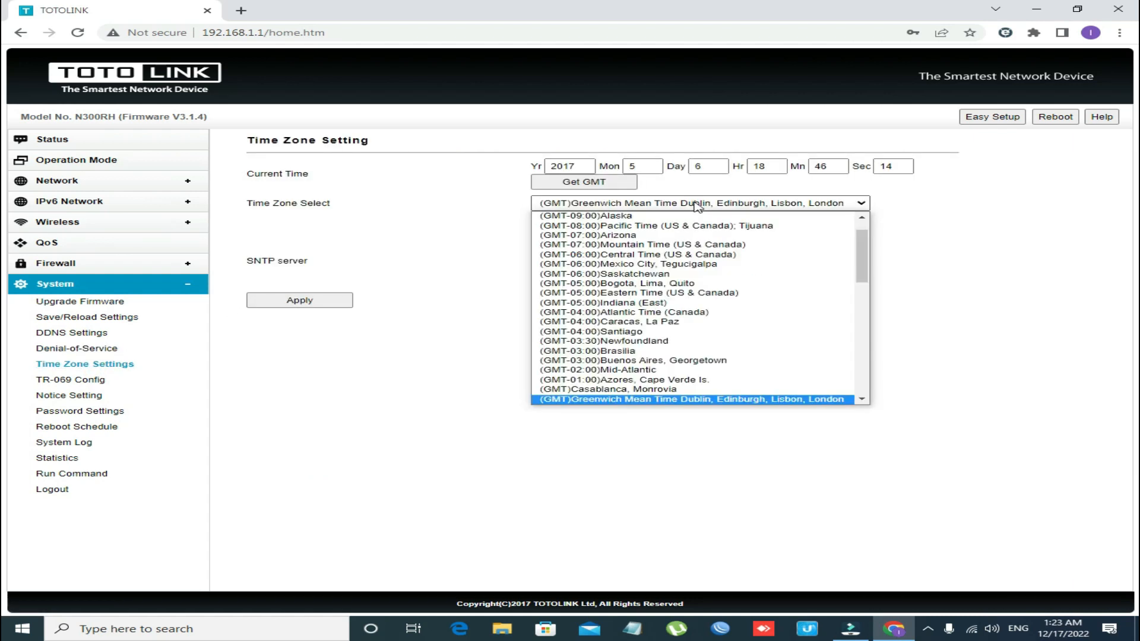
{"action": "left_click", "coordinate": [440, 200]}
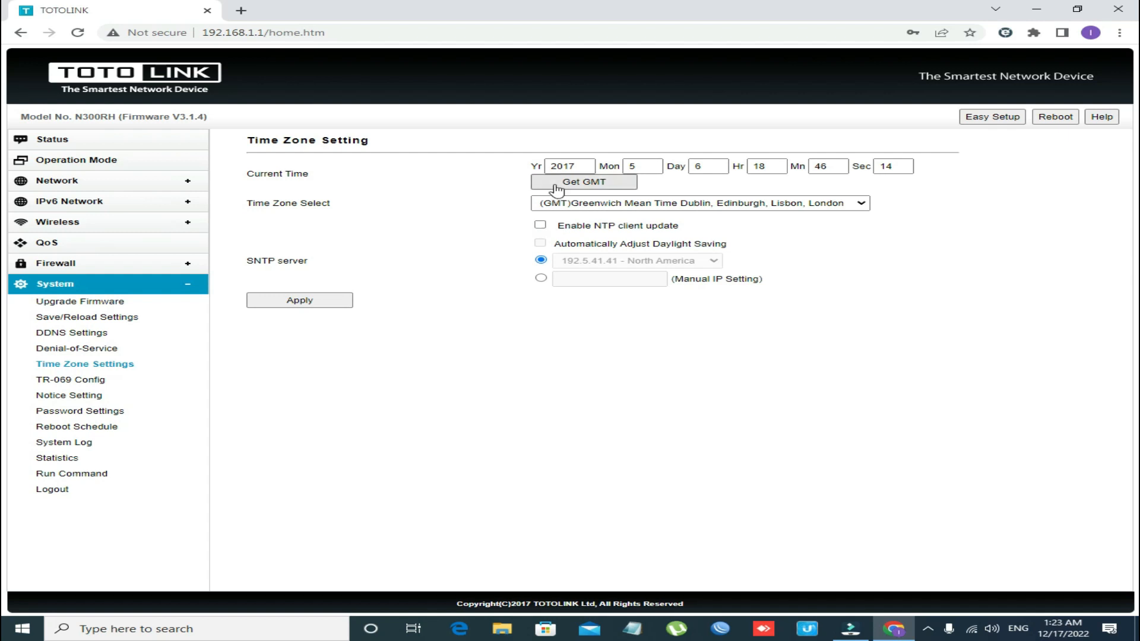
Step: View the TR-069 Config, Notice Setting, Password Settings and Statistics pages
{"action": "left_click", "coordinate": [74, 380]}
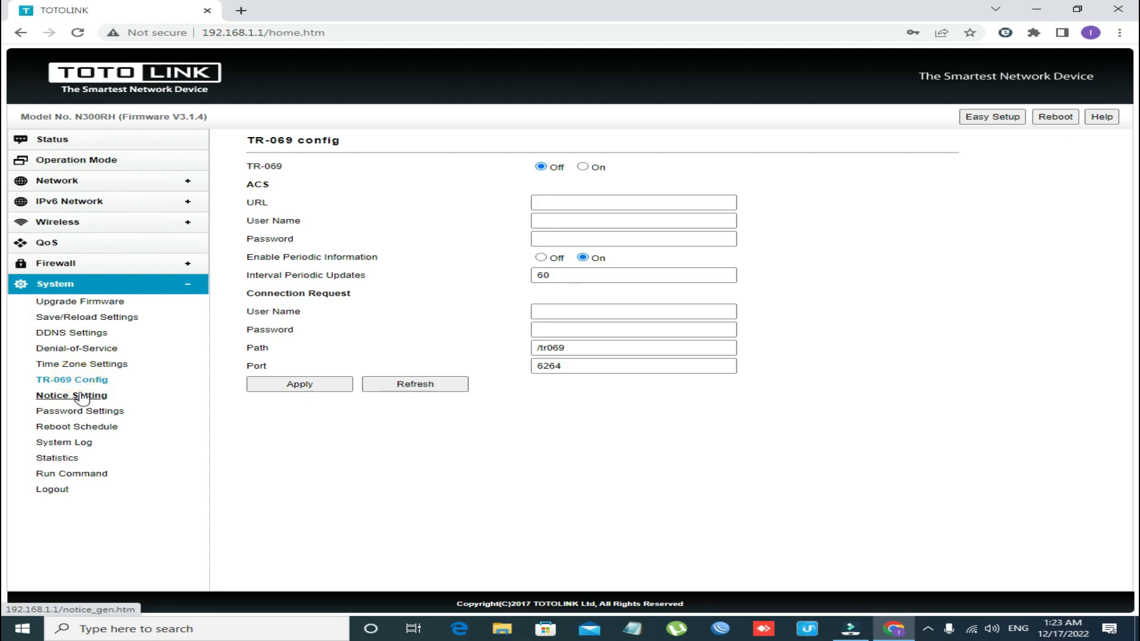
{"action": "left_click", "coordinate": [82, 396]}
{"action": "left_click", "coordinate": [82, 414]}
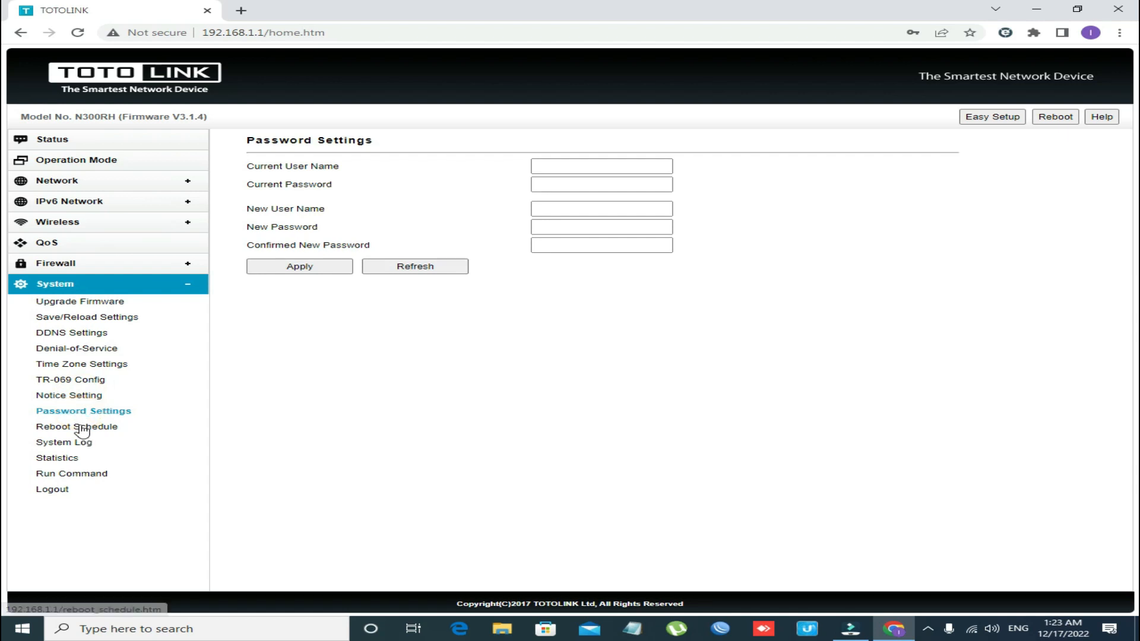
{"action": "left_click", "coordinate": [65, 460]}
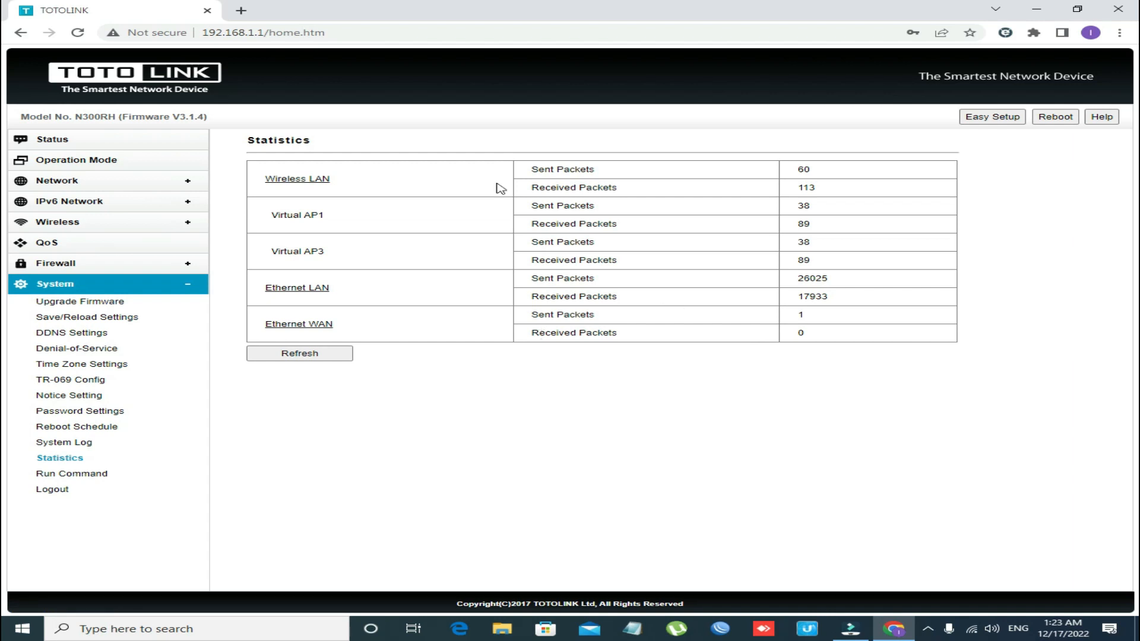
Step: Review the router's Status page down to the WAN IPv6 Configuration and return to its beginning
{"action": "left_click", "coordinate": [62, 141]}
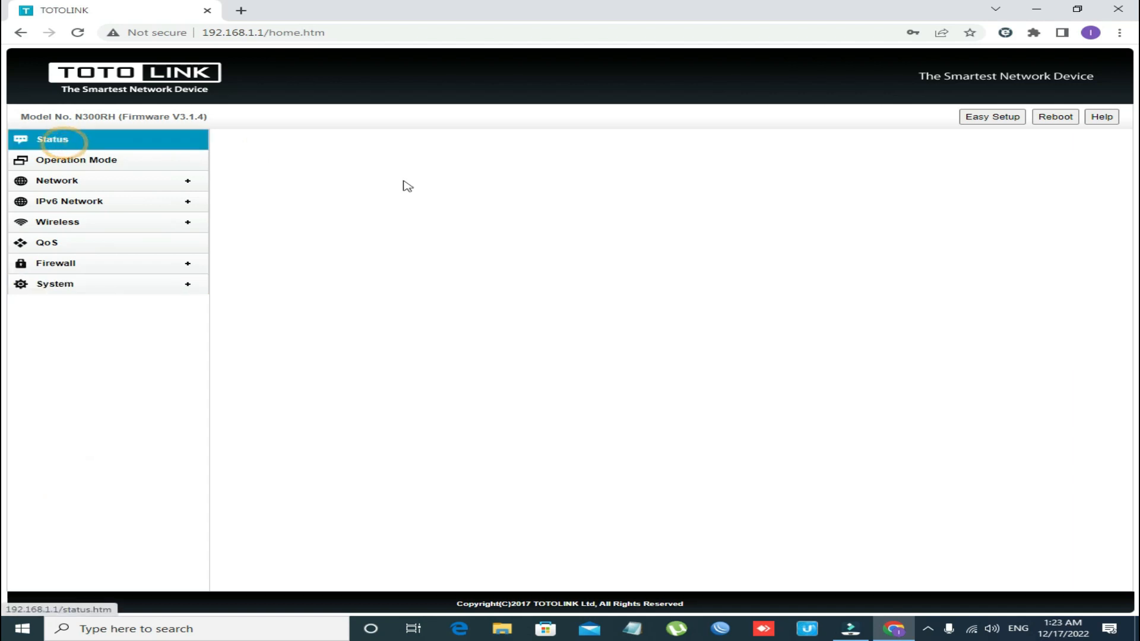
{"action": "left_click_drag", "start_coordinate": [1124, 166], "coordinate": [1124, 407]}
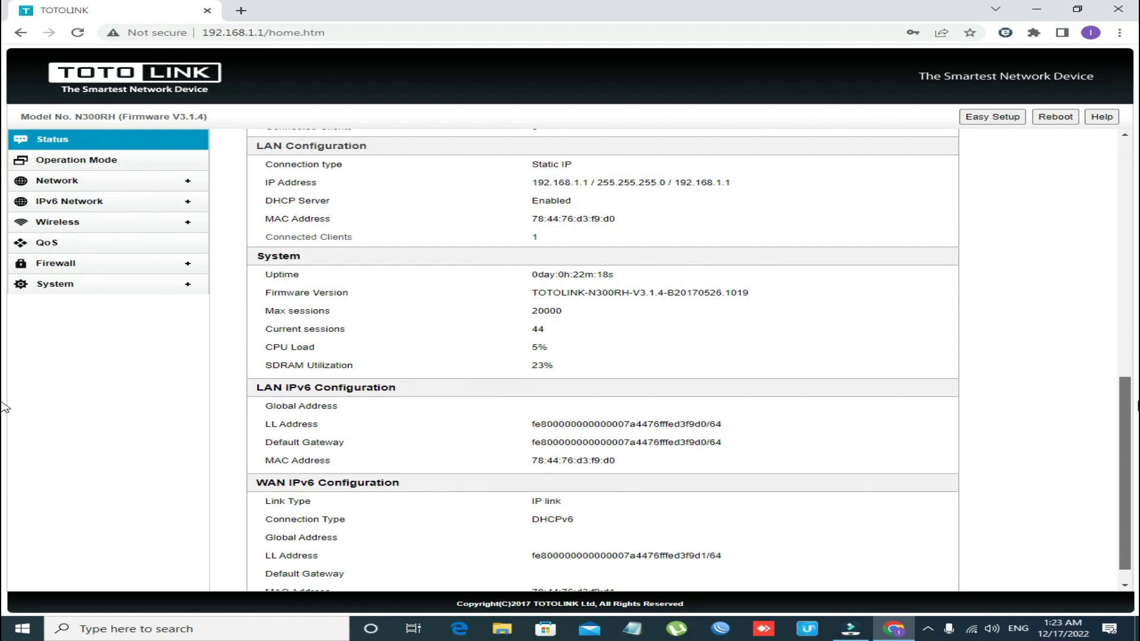
{"action": "left_click_drag", "start_coordinate": [1132, 487], "coordinate": [1132, 249]}
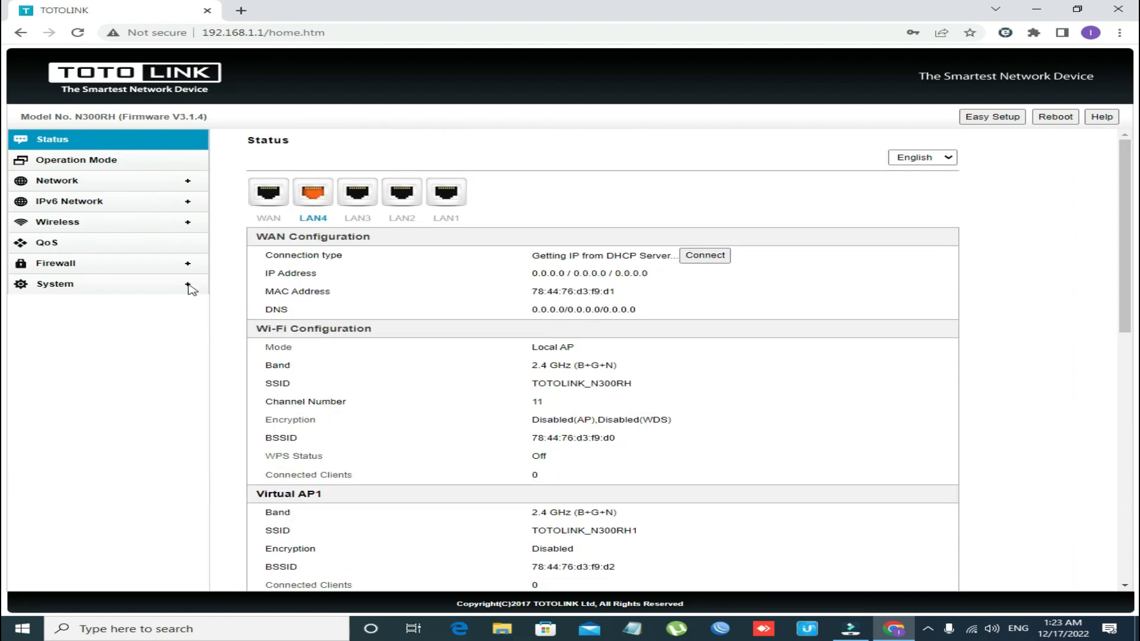